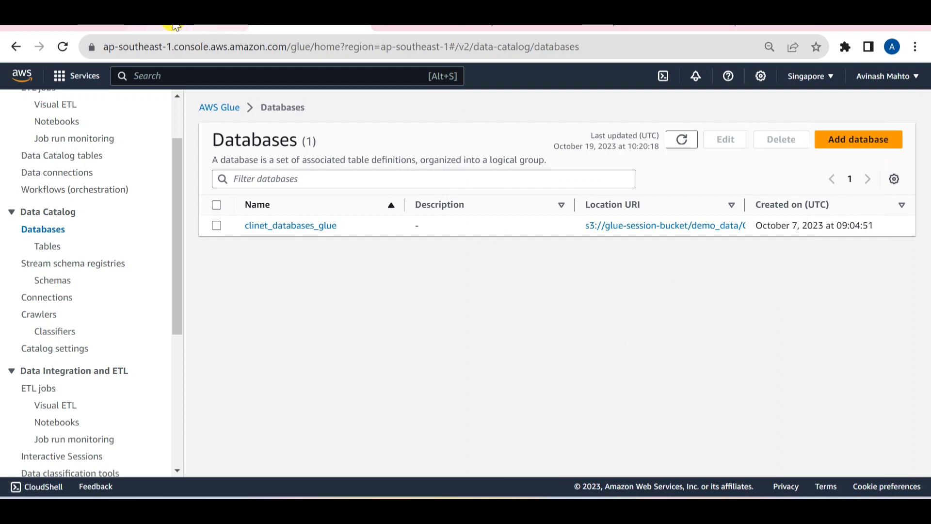
Examine the RDS database list, the AWS Glue Data Catalog databases and navigation, and the YouTube channel's AWS Glue videos.
{"action": "left_click", "coordinate": [189, 30]}
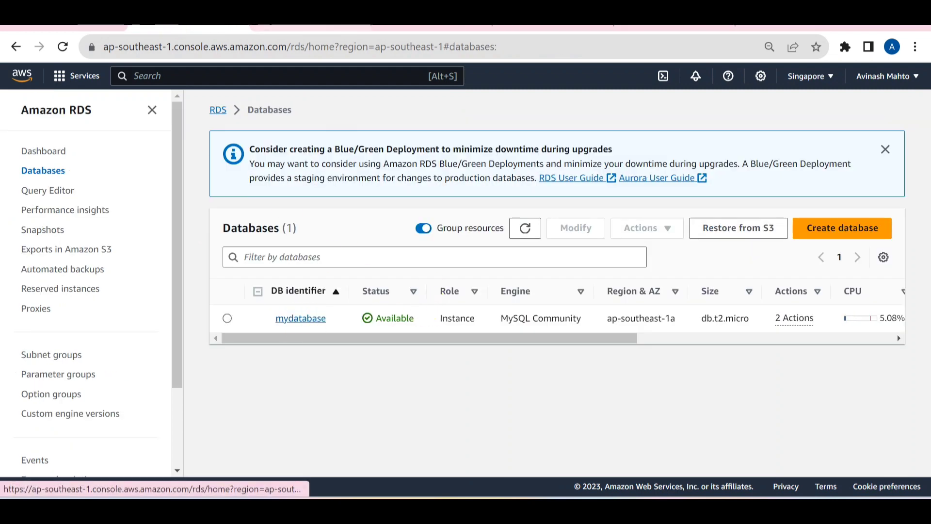
{"action": "left_click", "coordinate": [316, 27]}
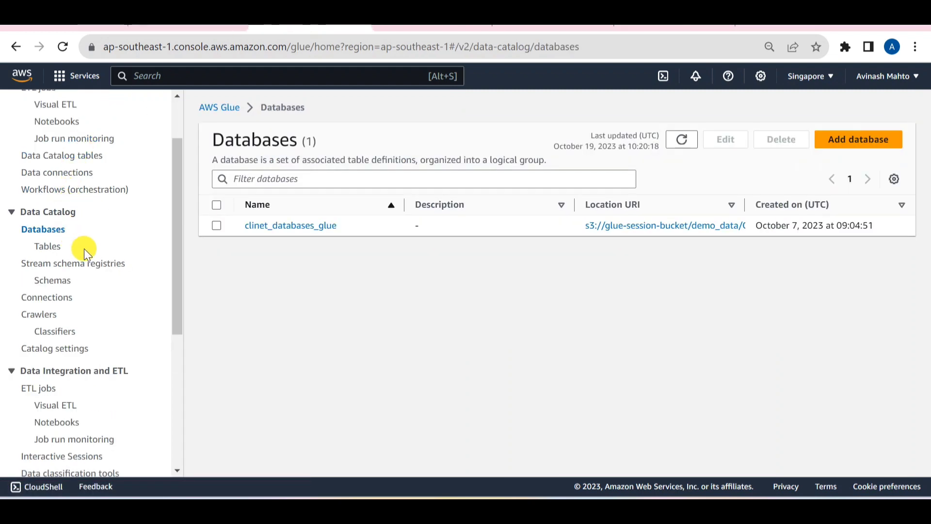
{"action": "scroll", "coordinate": [87, 247], "scroll_direction": "up", "scroll_amount": 3}
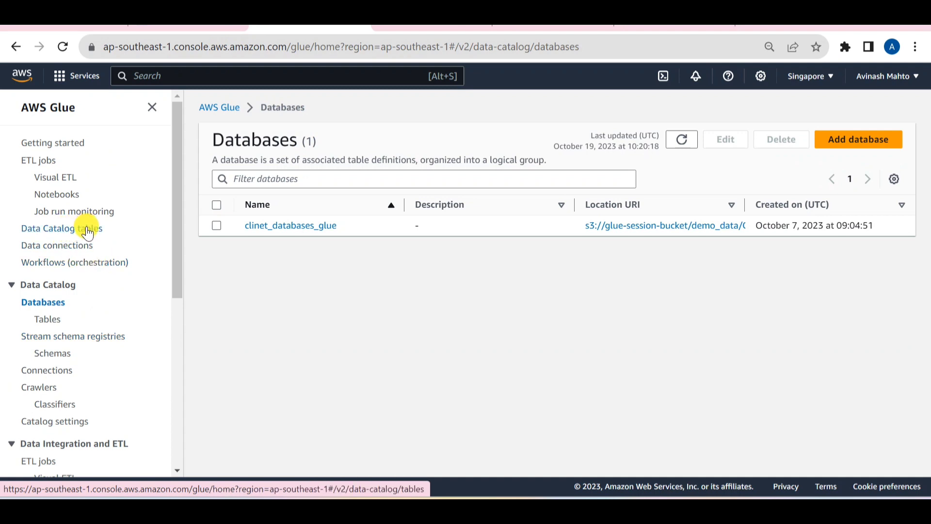
{"action": "scroll", "coordinate": [87, 301], "scroll_direction": "down", "scroll_amount": 3}
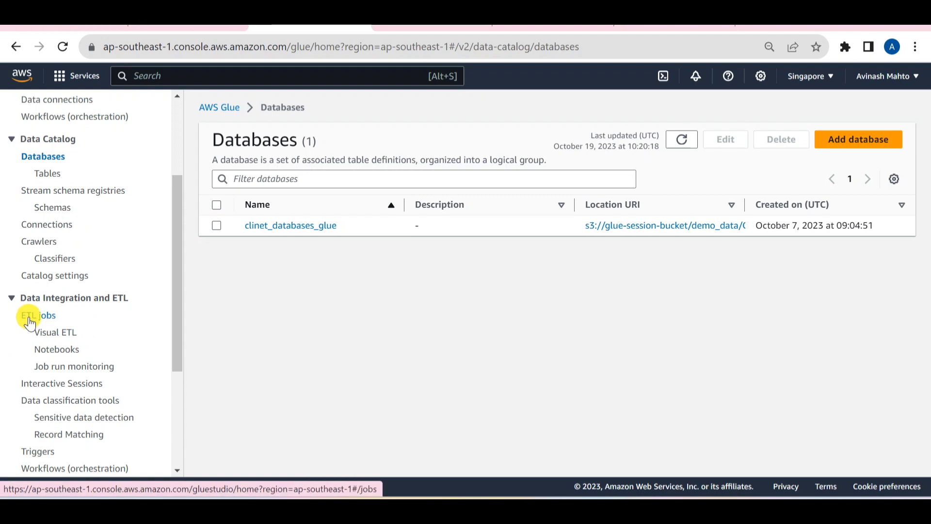
{"action": "left_click", "coordinate": [194, 27]}
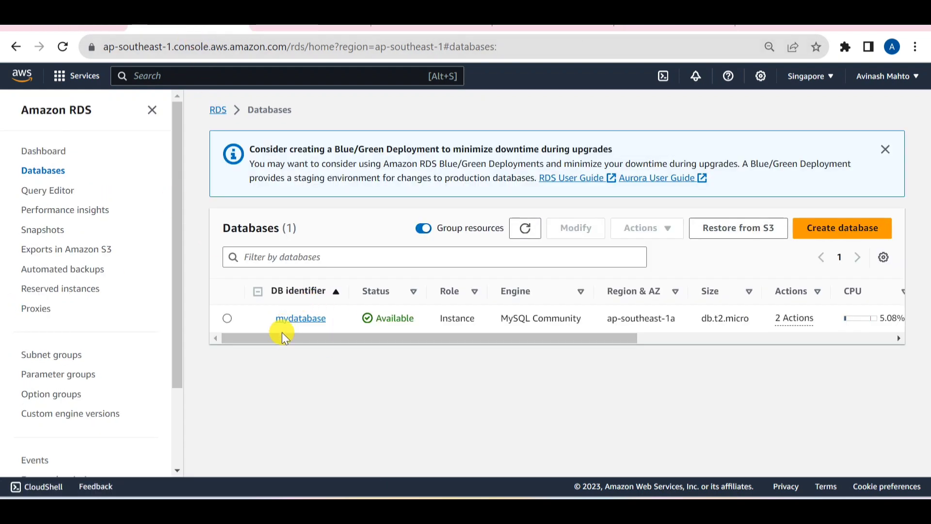
{"action": "left_click", "coordinate": [320, 27]}
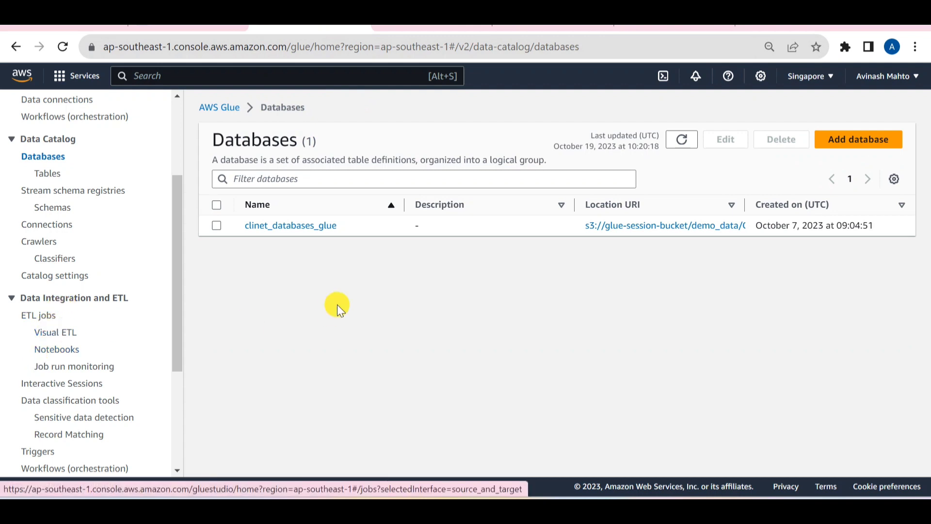
{"action": "scroll", "coordinate": [97, 329], "scroll_direction": "up", "scroll_amount": 3}
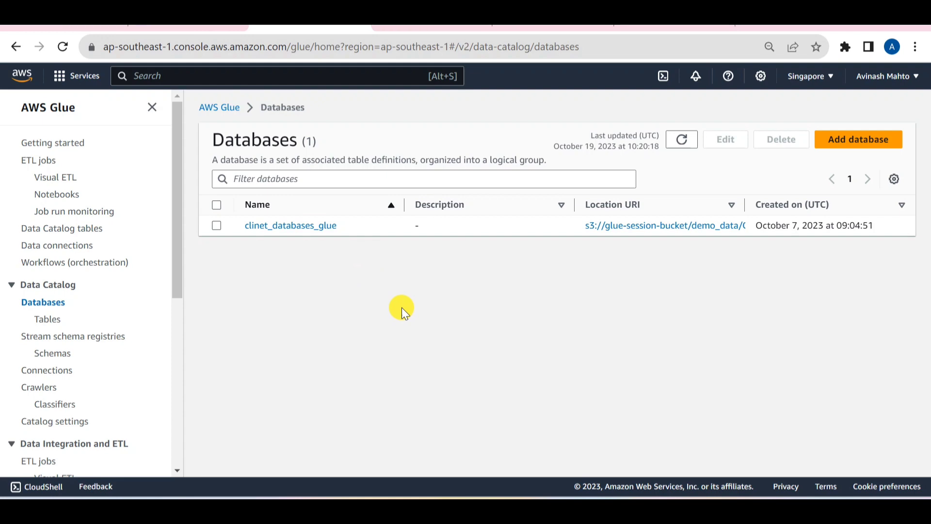
{"action": "left_click", "coordinate": [546, 25]}
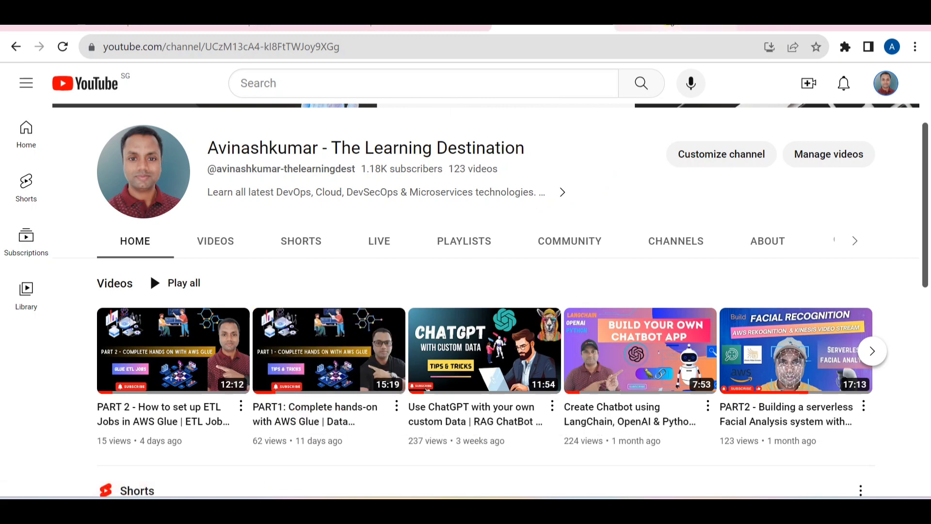
{"action": "left_click", "coordinate": [675, 28]}
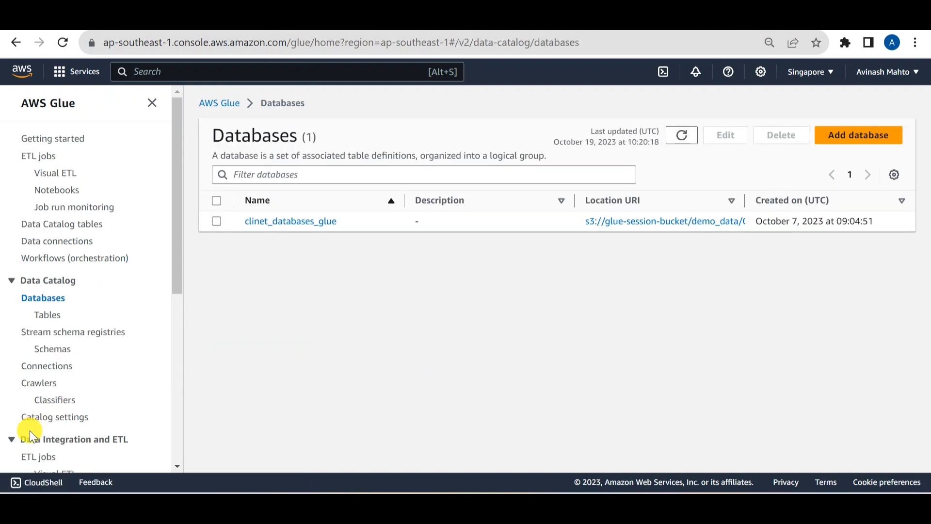
Start a new AWS Glue data connection and name it mysql-connector.
{"action": "left_click", "coordinate": [58, 367]}
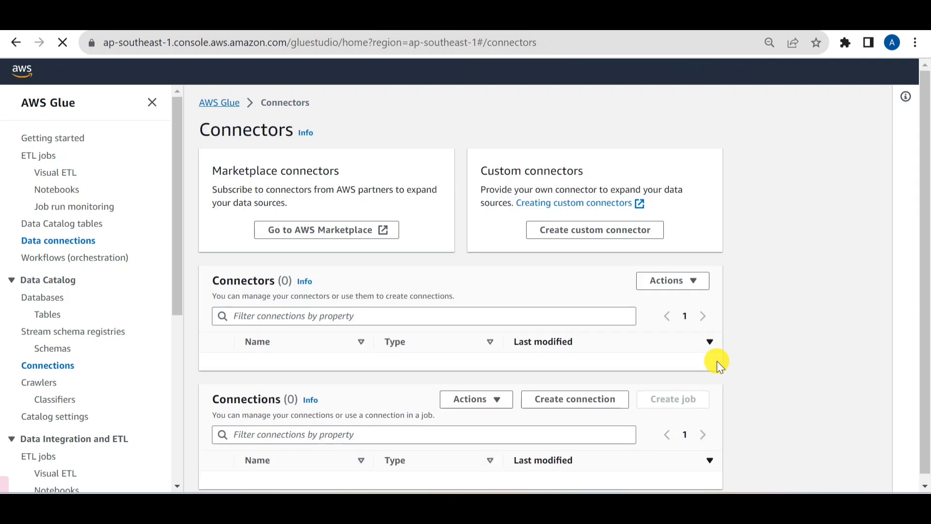
{"action": "scroll", "coordinate": [778, 371], "scroll_direction": "down", "scroll_amount": 1}
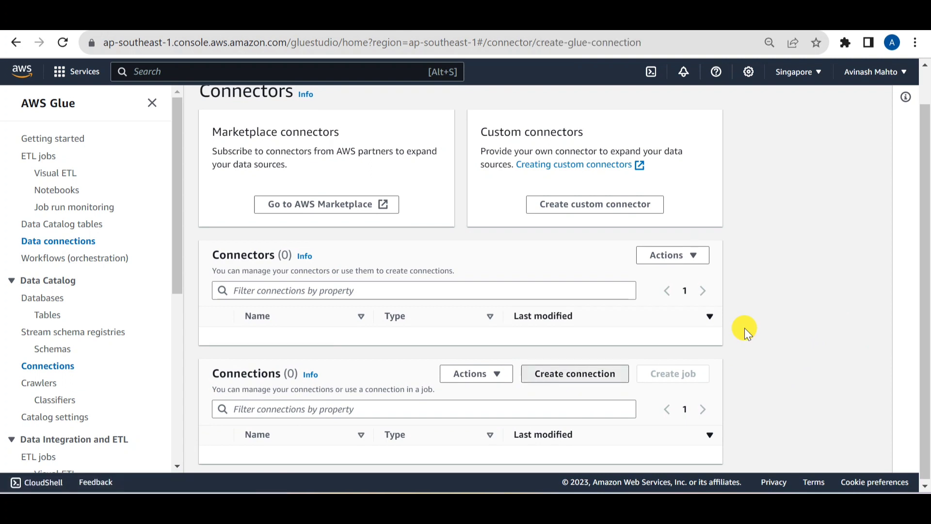
{"action": "left_click", "coordinate": [253, 239]}
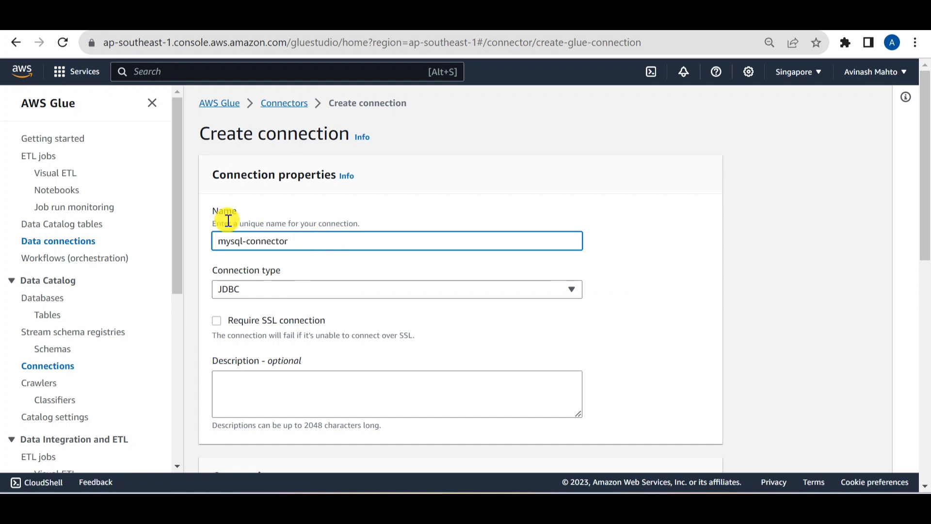
Set the new connection's type to Amazon RDS and its database engine to MySQL.
{"action": "scroll", "coordinate": [271, 267], "scroll_direction": "down", "scroll_amount": 3}
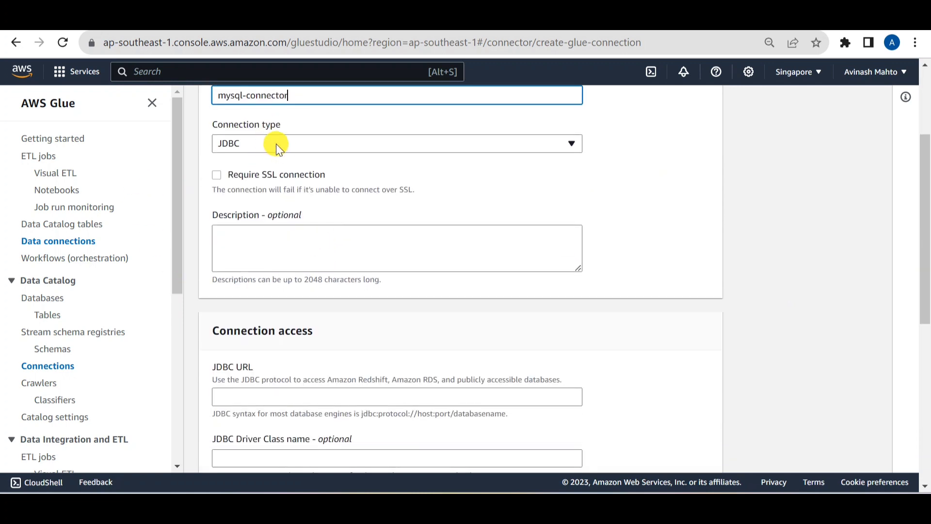
{"action": "left_click", "coordinate": [275, 144]}
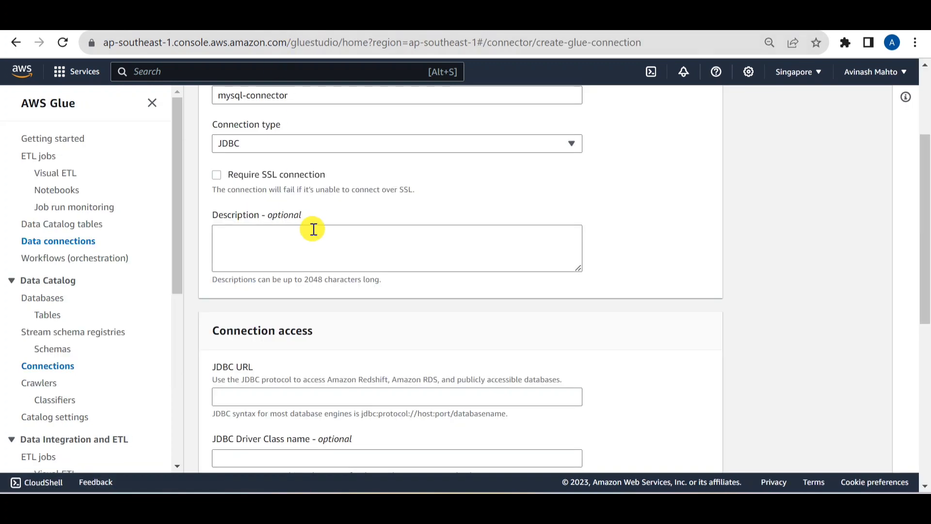
{"action": "left_click", "coordinate": [259, 140]}
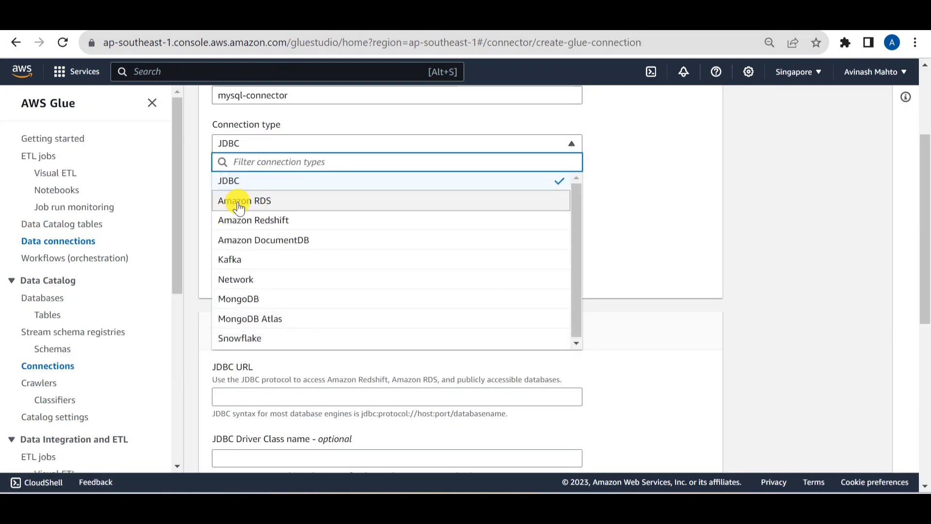
{"action": "left_click", "coordinate": [236, 207]}
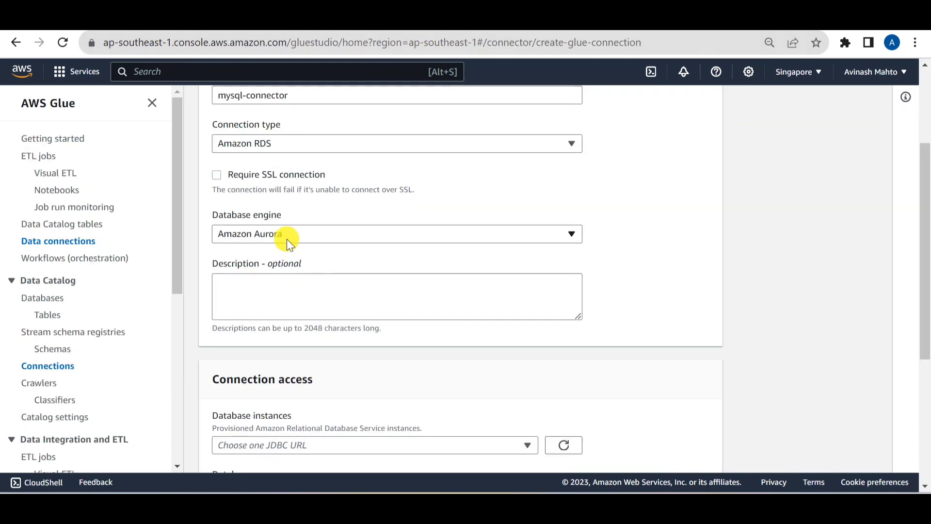
{"action": "left_click", "coordinate": [291, 235]}
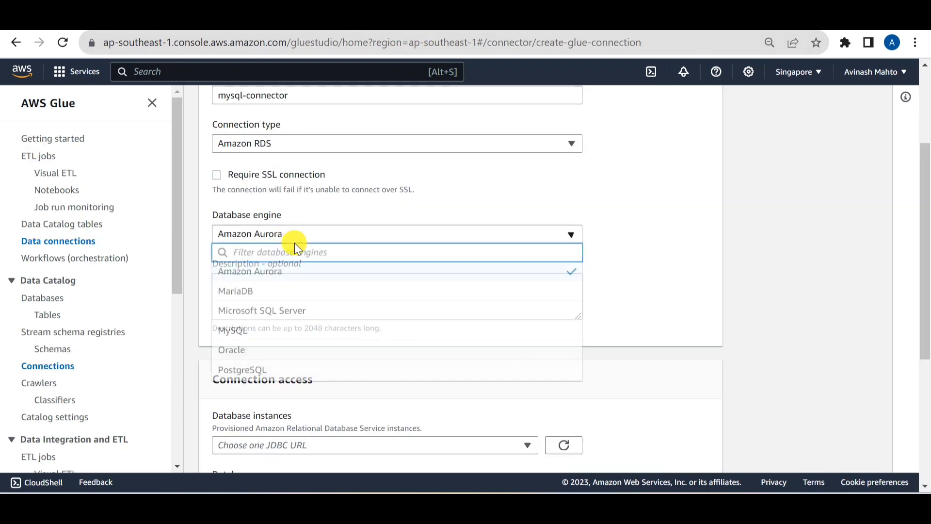
{"action": "left_click", "coordinate": [232, 334]}
Choose mydatabase as the database instance for the connection.
{"action": "scroll", "coordinate": [480, 353], "scroll_direction": "down", "scroll_amount": 3}
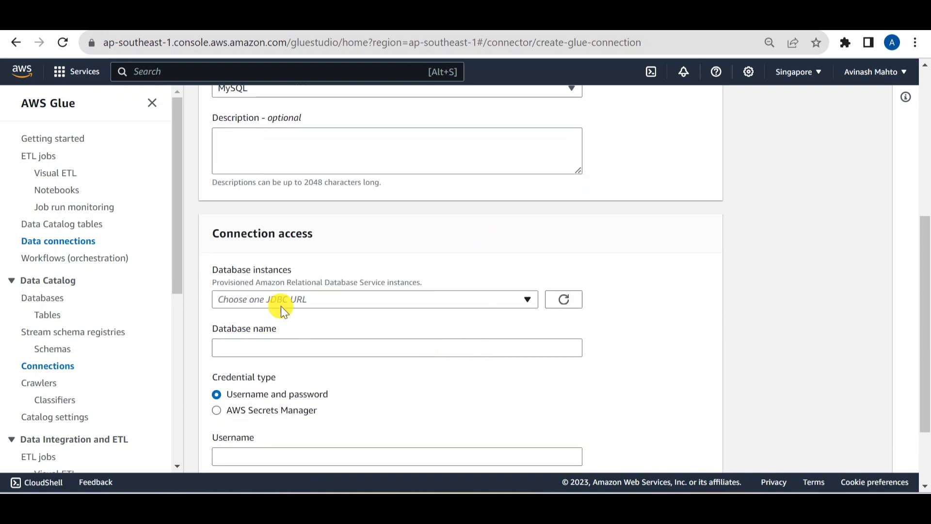
{"action": "left_click", "coordinate": [283, 301]}
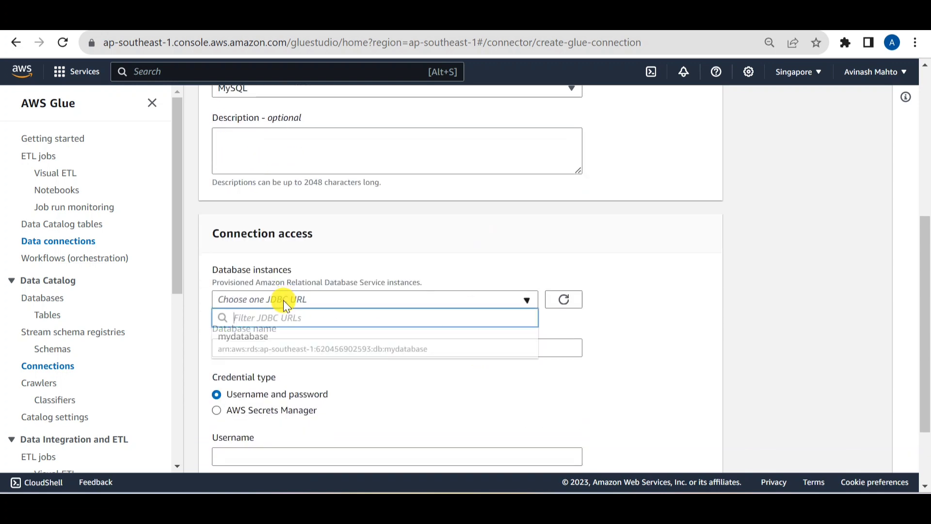
{"action": "left_click", "coordinate": [249, 341]}
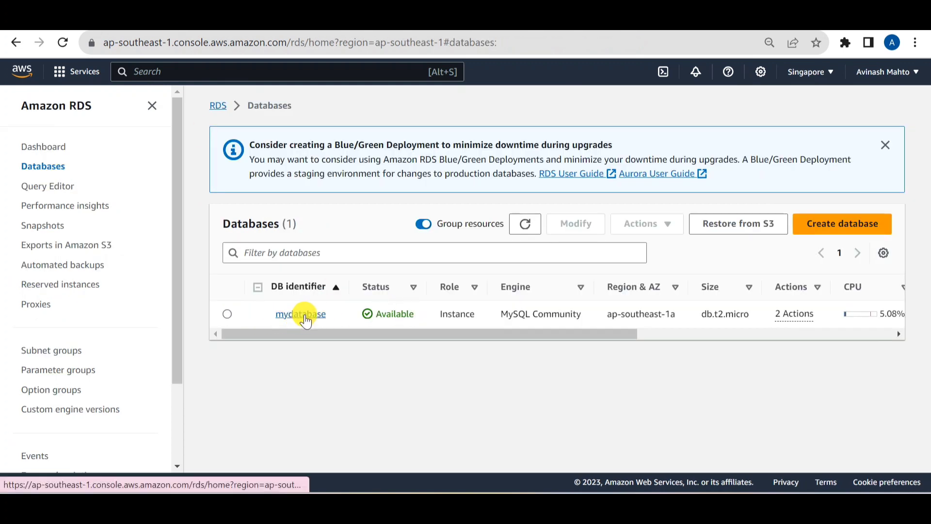
Open the mydatabase instance details in Amazon RDS and examine its endpoint and port under Connectivity & security.
{"action": "left_click", "coordinate": [305, 321]}
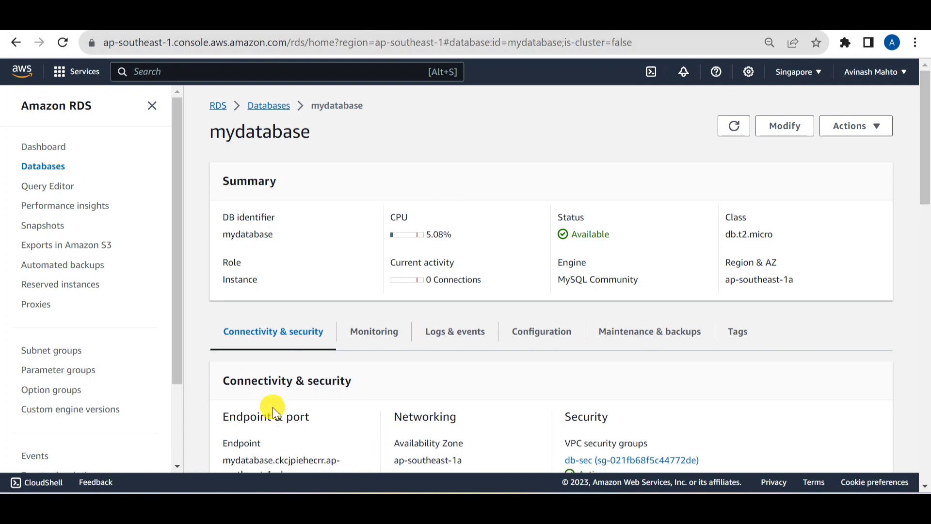
{"action": "scroll", "coordinate": [409, 377], "scroll_direction": "down", "scroll_amount": 3}
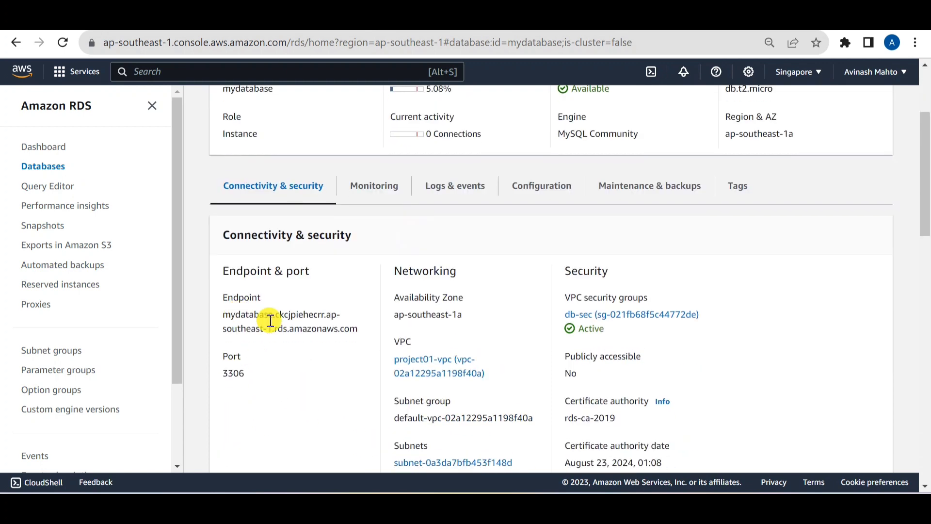
{"action": "left_click_drag", "start_coordinate": [273, 314], "coordinate": [322, 153]}
{"action": "left_click_drag", "start_coordinate": [383, 257], "coordinate": [339, 283]}
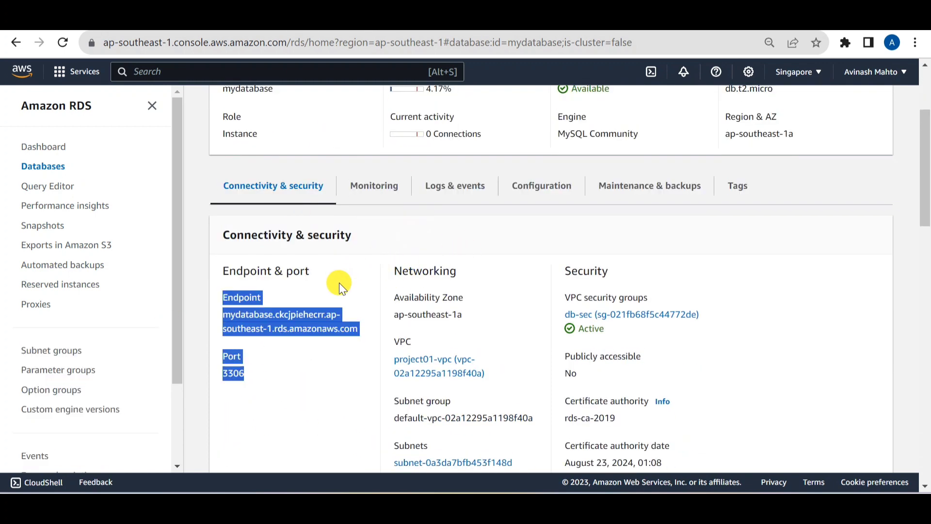
{"action": "left_click", "coordinate": [322, 280]}
{"action": "left_click_drag", "start_coordinate": [231, 314], "coordinate": [222, 315]}
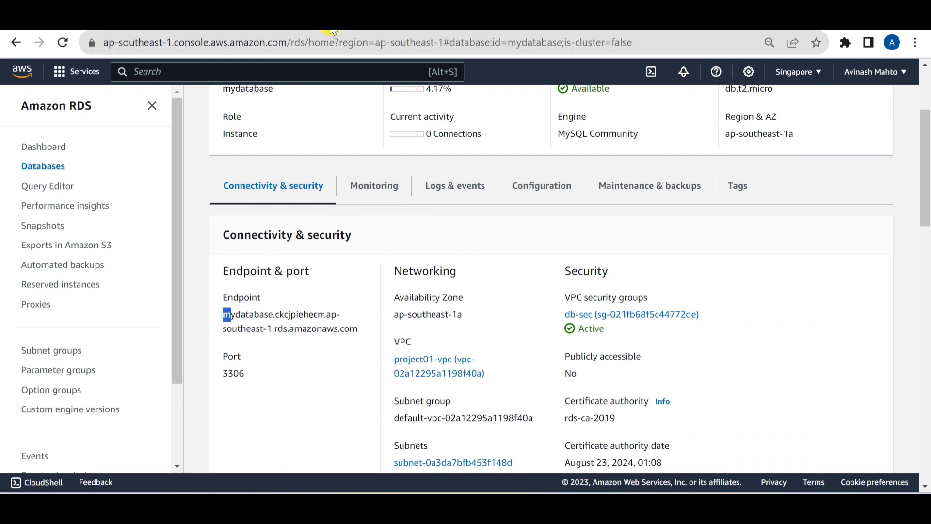
{"action": "key", "text": "shift+Right"}
{"action": "key", "text": "shift+Right"}
{"action": "key", "text": "shift+Right"}
{"action": "key", "text": "shift+Right"}
{"action": "key", "text": "shift+Right"}
{"action": "key", "text": "shift+Right"}
{"action": "key", "text": "shift+Right"}
{"action": "key", "text": "shift+Right"}
{"action": "key", "text": "shift+Right"}
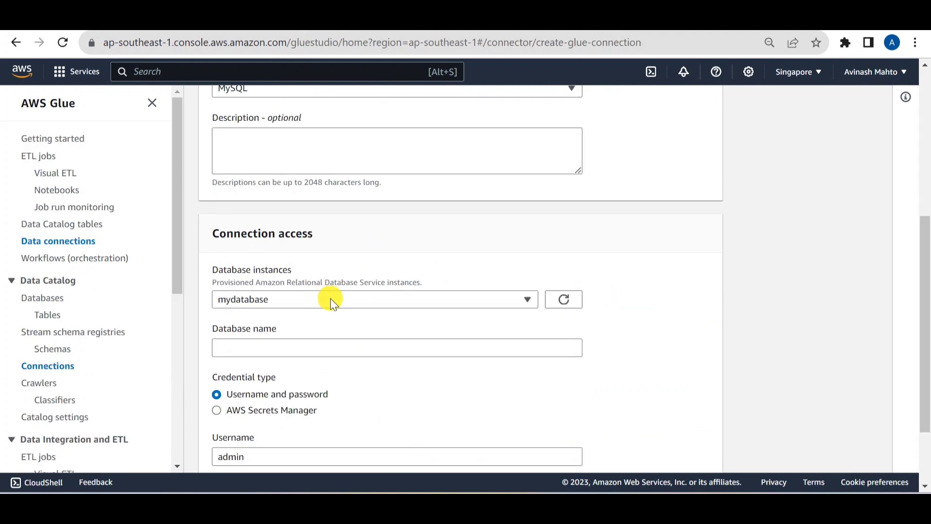
Enter gluedatabase as the database name in the Glue connection's access settings.
{"action": "scroll", "coordinate": [354, 350], "scroll_direction": "down", "scroll_amount": 2}
{"action": "left_click", "coordinate": [266, 250]}
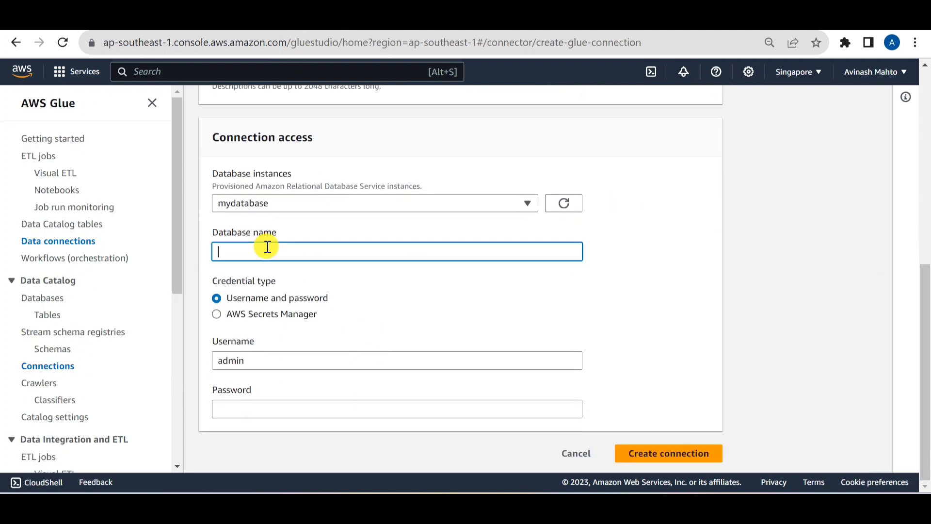
{"action": "type", "text": "glu"}
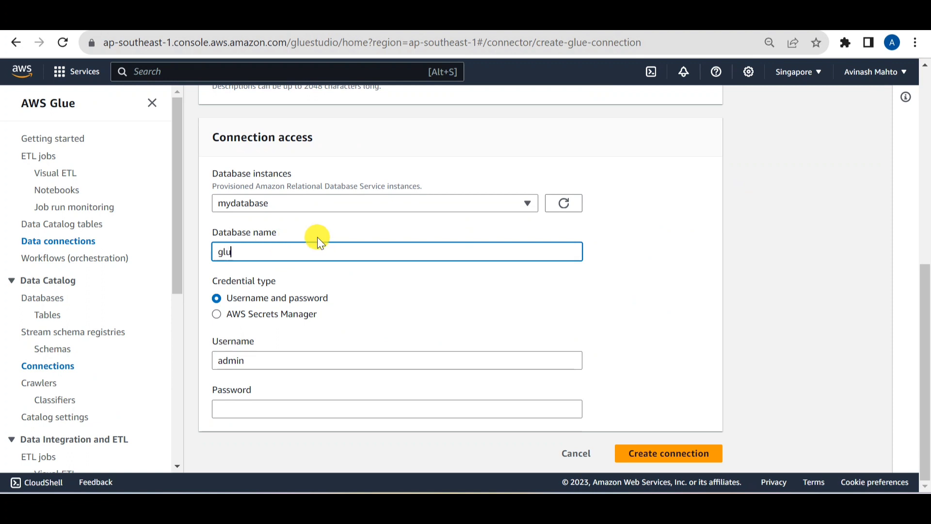
{"action": "type", "text": "edatabase"}
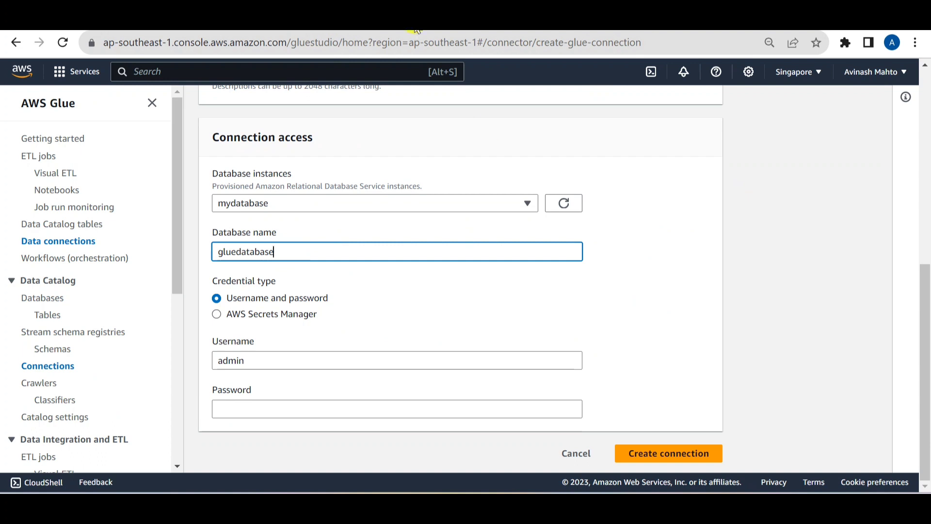
Switch to the open EC2 Instance Connect terminal session and look through its output.
{"action": "left_click", "coordinate": [417, 19]}
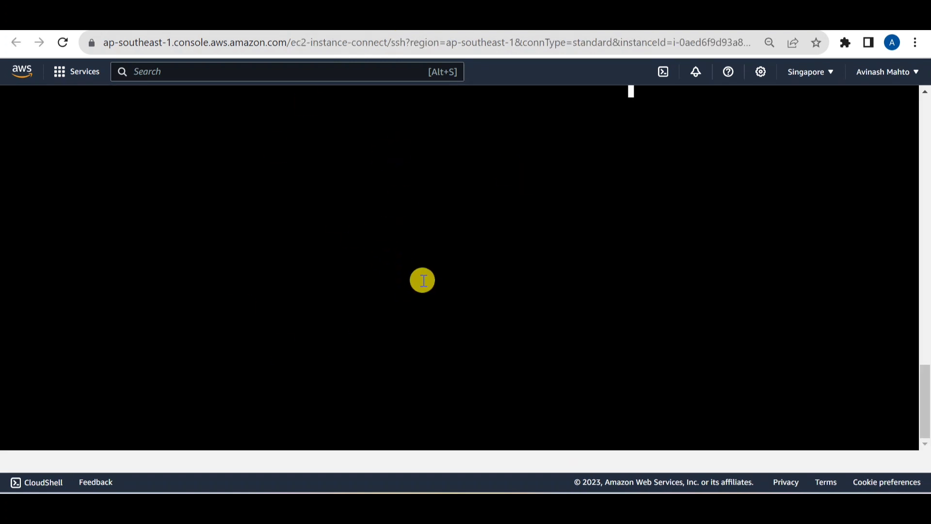
{"action": "scroll", "coordinate": [420, 265], "scroll_direction": "up", "scroll_amount": 10}
{"action": "scroll", "coordinate": [420, 266], "scroll_direction": "down", "scroll_amount": 10}
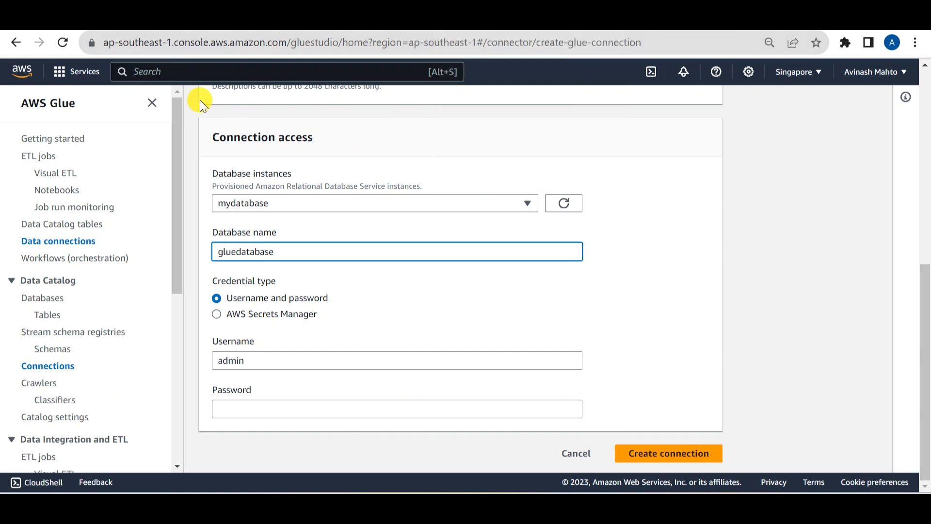
Search the AWS services for ec2 and open the EC2 console in a separate browser tab.
{"action": "left_click", "coordinate": [189, 73]}
{"action": "type", "text": "ec2"}
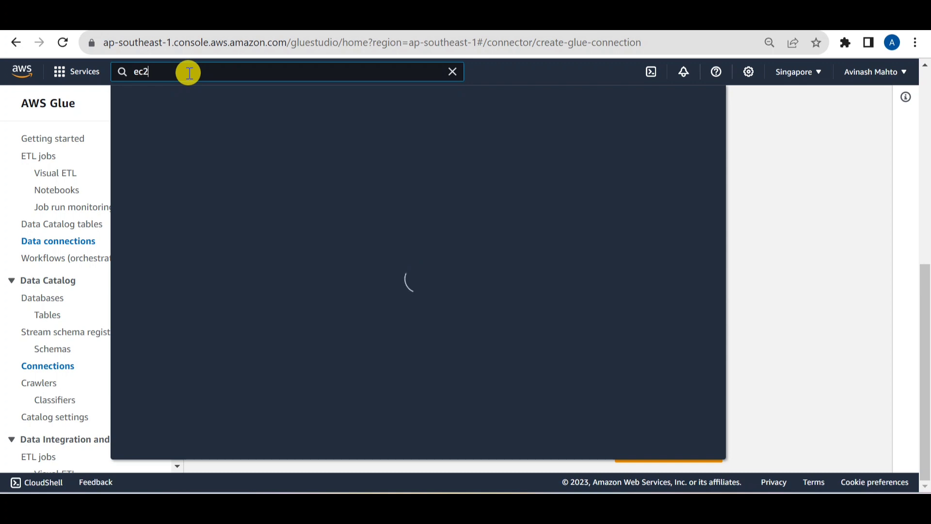
{"action": "right_click", "coordinate": [324, 196]}
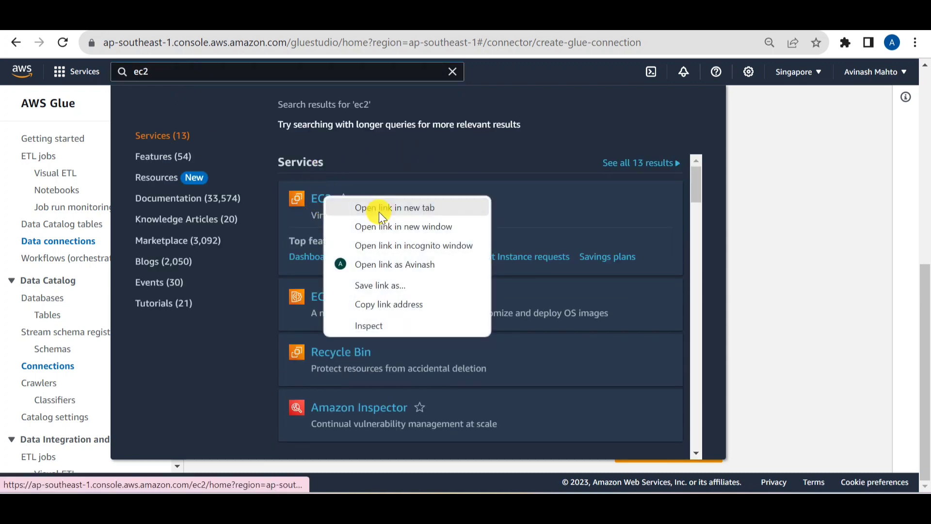
{"action": "left_click", "coordinate": [380, 212]}
{"action": "left_click", "coordinate": [667, 32]}
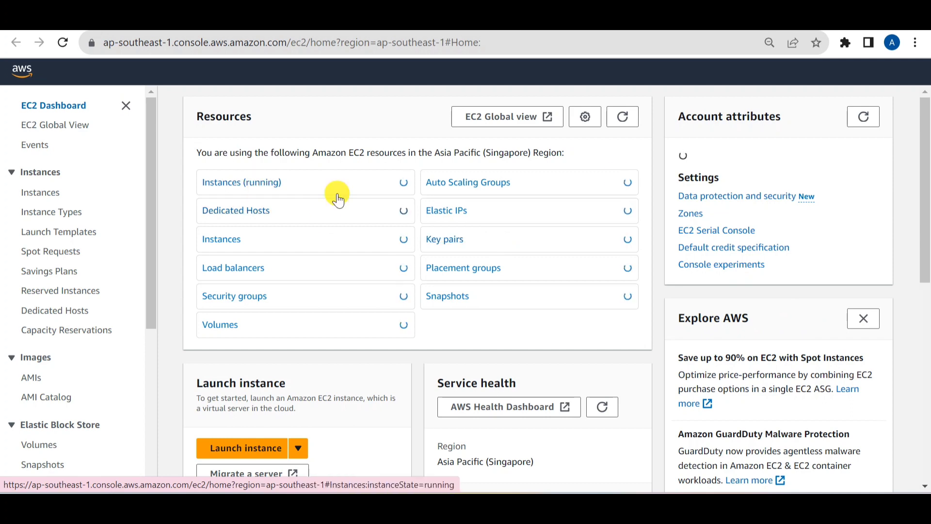
List the running EC2 instances and open the connection options for the demo-node instance.
{"action": "left_click", "coordinate": [263, 181]}
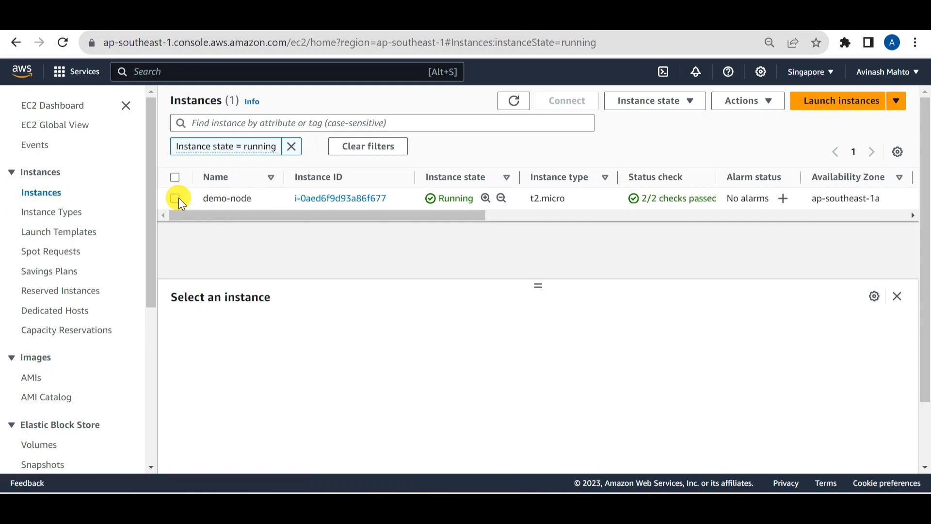
{"action": "left_click", "coordinate": [177, 198]}
{"action": "left_click", "coordinate": [571, 106]}
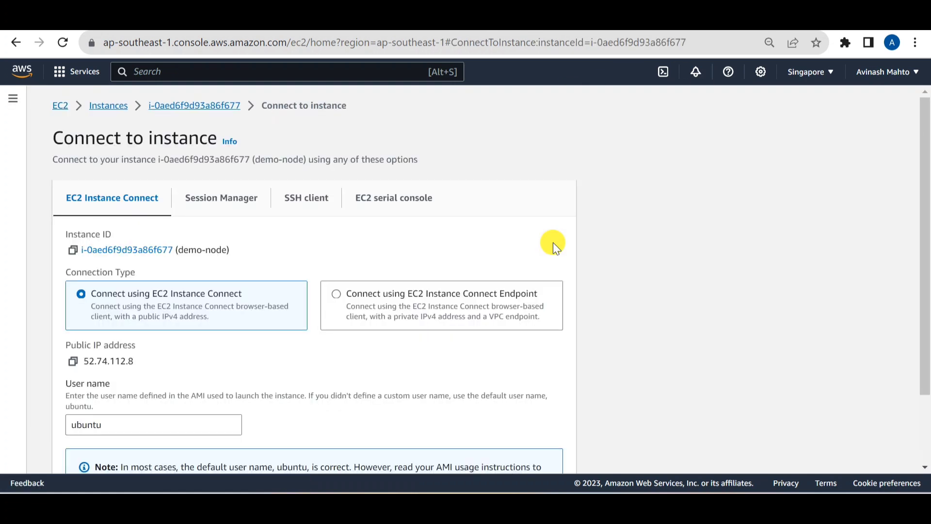
Connect to demo-node through EC2 Instance Connect as ubuntu, dismiss the instance details, and clear the terminal output.
{"action": "scroll", "coordinate": [373, 352], "scroll_direction": "down", "scroll_amount": 3}
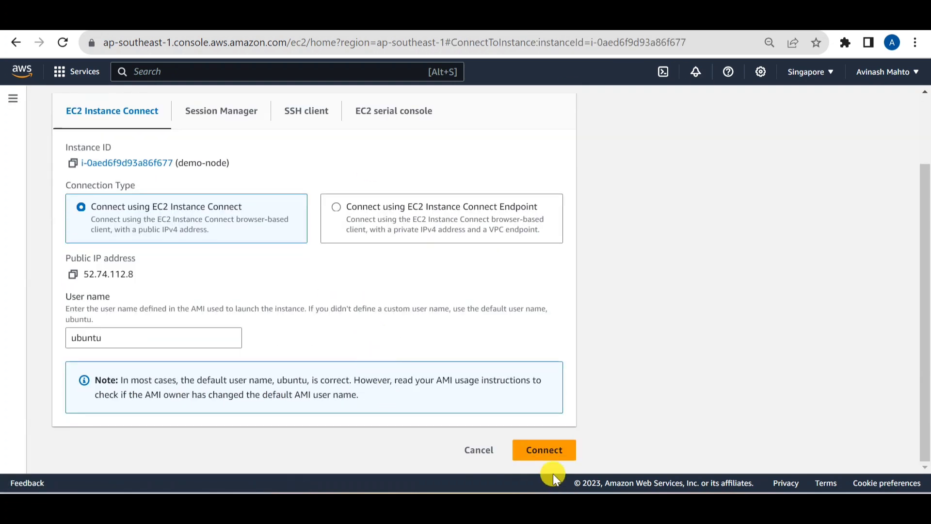
{"action": "left_click", "coordinate": [544, 455]}
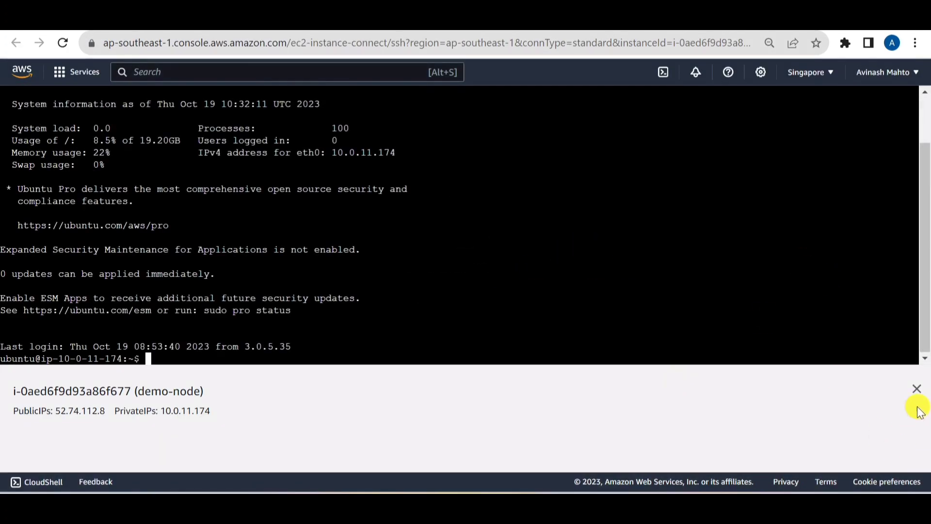
{"action": "left_click", "coordinate": [916, 389]}
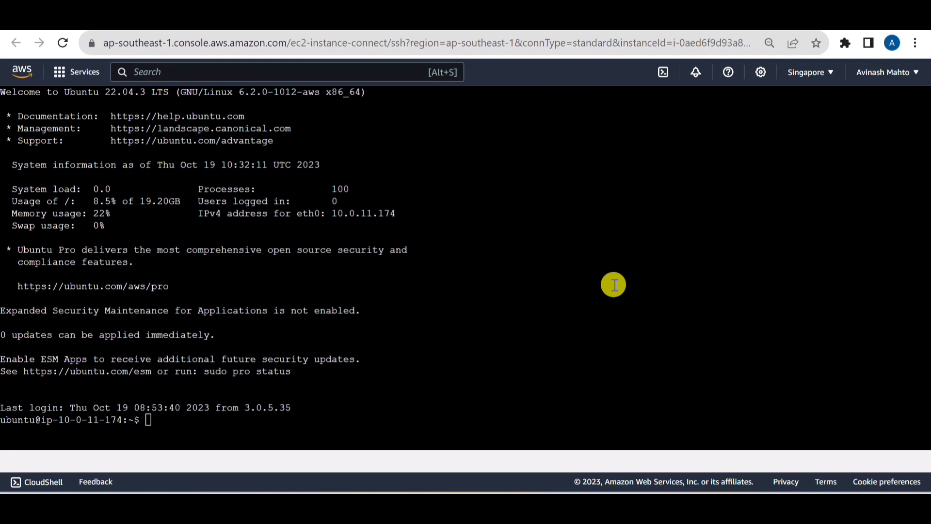
{"action": "key", "text": "ctrl+l"}
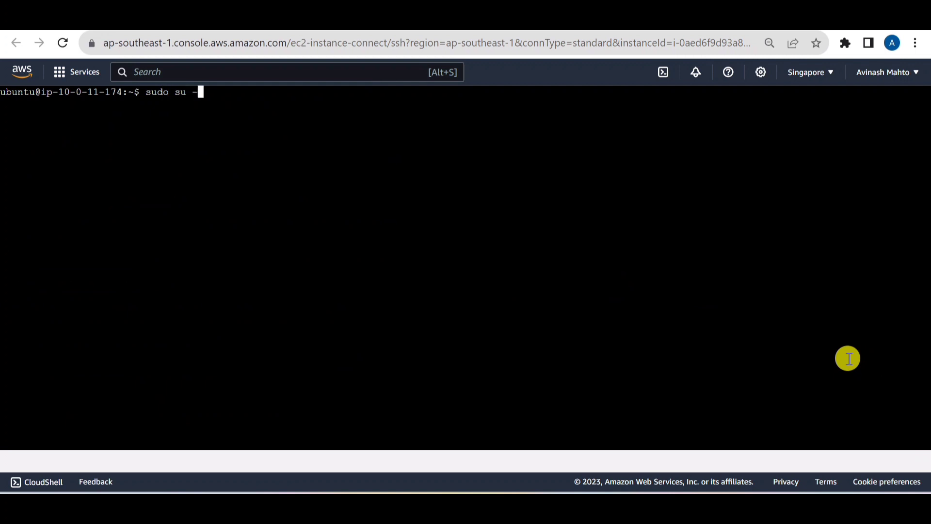
Switch to root with sudo su - and log in to MySQL at mydatabase.ckcjpiehecrr.ap-southeast-1.rds.amazonaws.com on port 3306 as admin, entering the database password.
{"action": "type", "text": "sudo su -"}
{"action": "key", "text": "Return"}
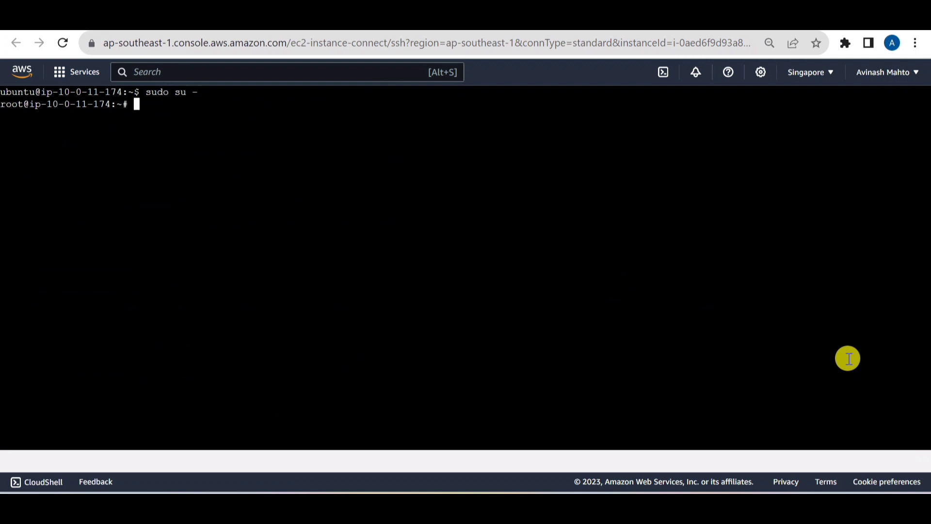
{"action": "type", "text": "mysql -h mydatabase.ckcjpiehecrr.ap-southeast-1.rds.amazonaws.com -P 3306 -u admin -p"}
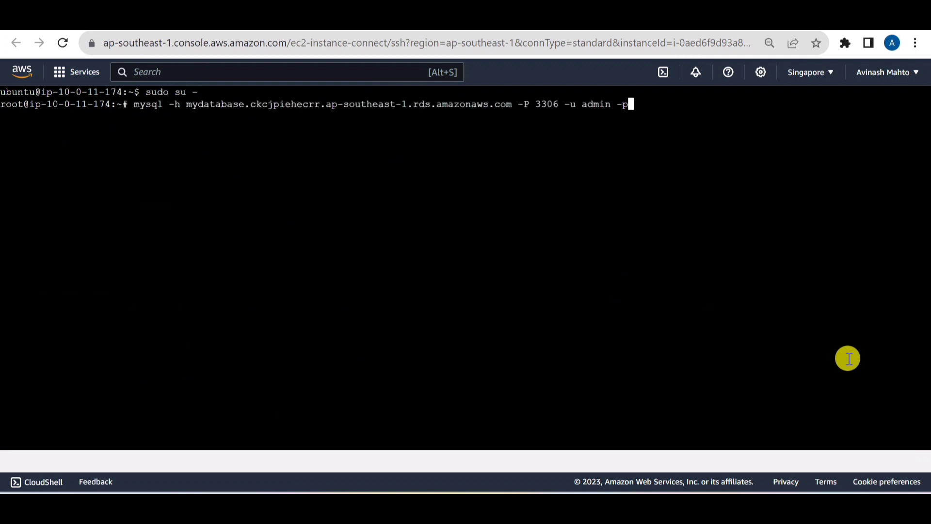
{"action": "key", "text": "Return"}
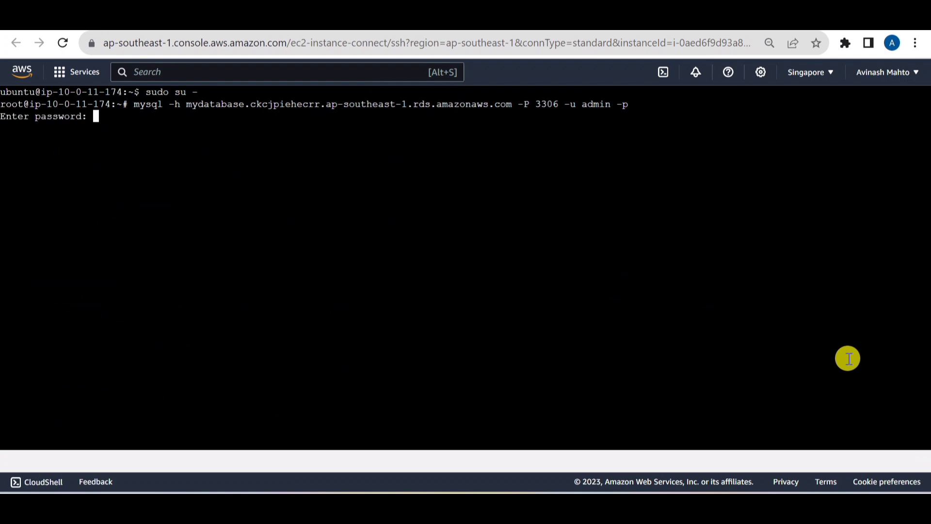
{"action": "key", "text": "Return"}
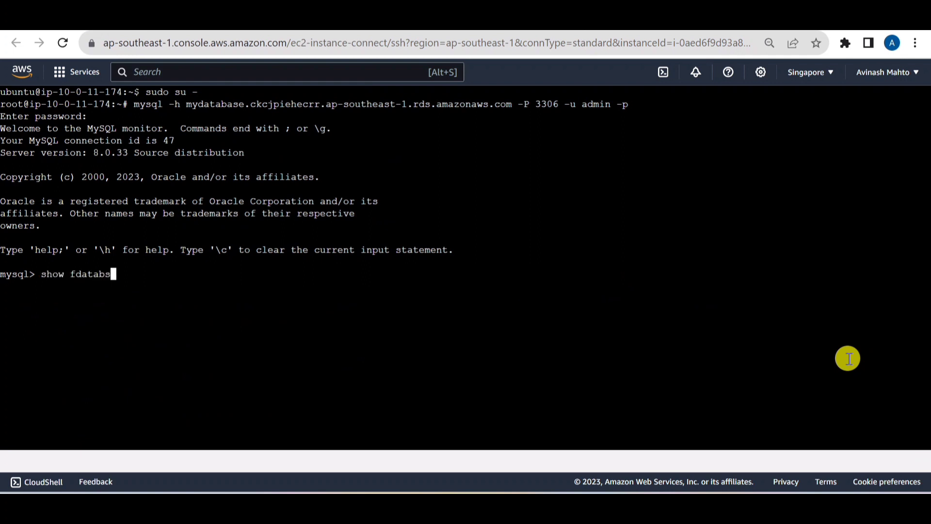
List the MySQL server's databases with the show databases; statement.
{"action": "key", "text": "BackSpace"}
{"action": "key", "text": "BackSpace"}
{"action": "key", "text": "BackSpace"}
{"action": "key", "text": "BackSpace"}
{"action": "key", "text": "BackSpace"}
{"action": "key", "text": "BackSpace"}
{"action": "key", "text": "Return"}
{"action": "key", "text": "Up"}
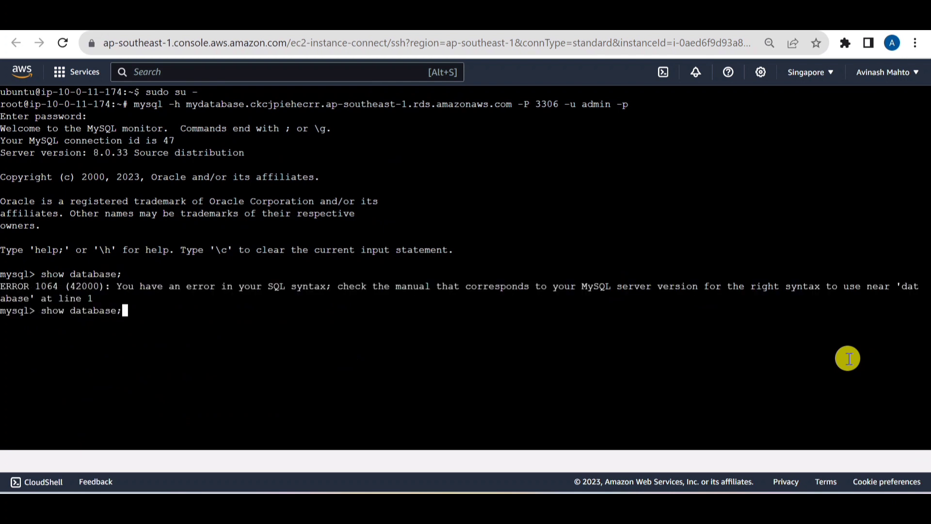
{"action": "key", "text": "Return"}
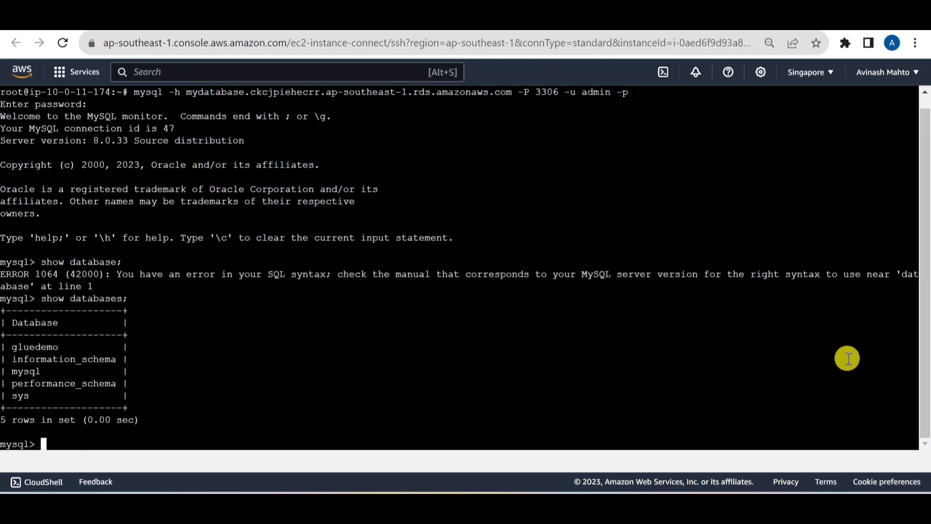
Copy the gluedemo database name from the terminal output and set it as the Glue connection's database name.
{"action": "double_click", "coordinate": [35, 346]}
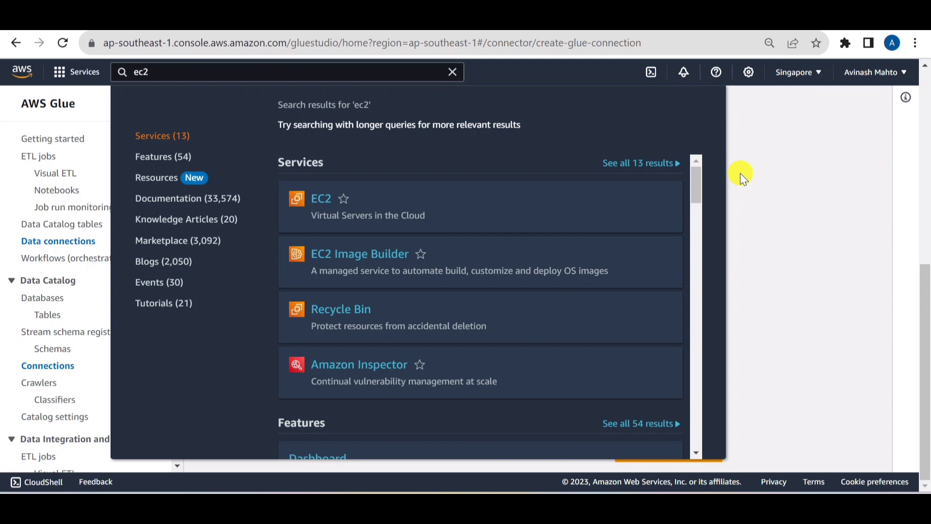
{"action": "left_click", "coordinate": [740, 173]}
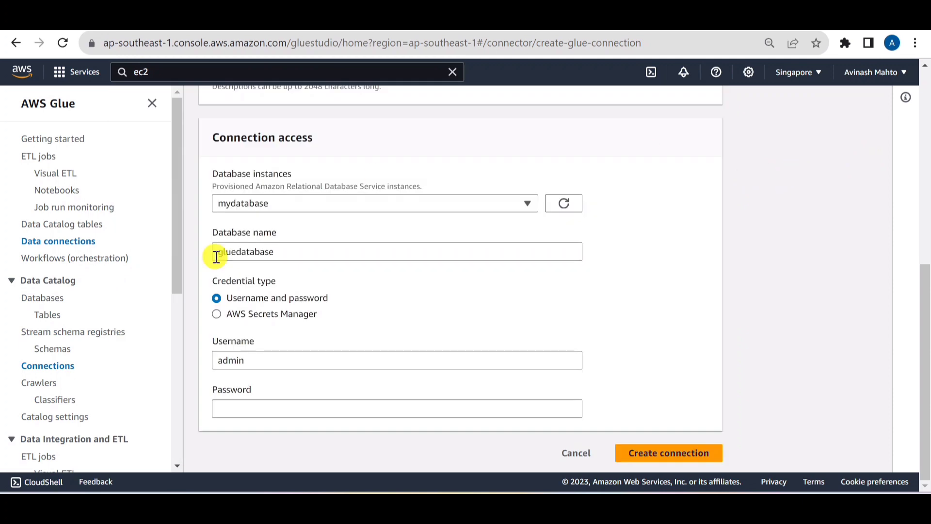
{"action": "left_click", "coordinate": [291, 251]}
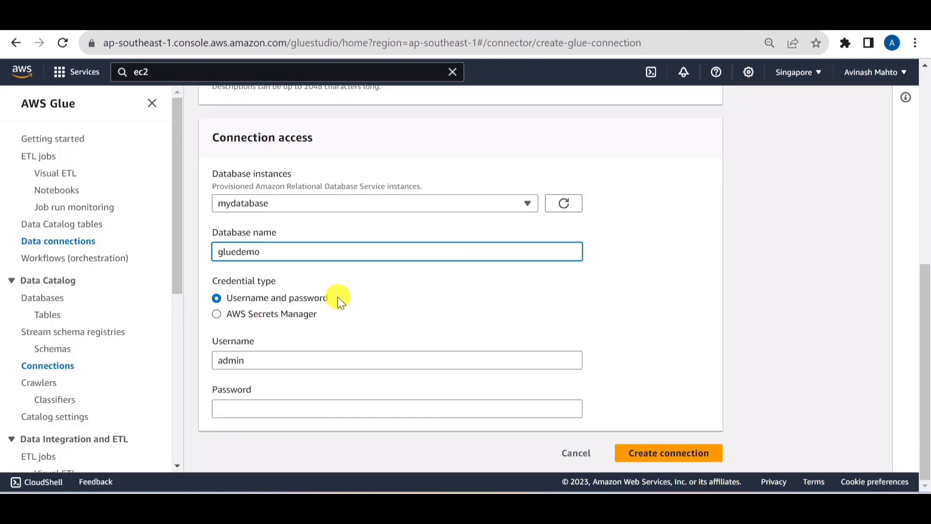
Enter the database password for the admin username, review the connection settings, and create the Glue connection.
{"action": "left_click_drag", "start_coordinate": [264, 360], "coordinate": [156, 357]}
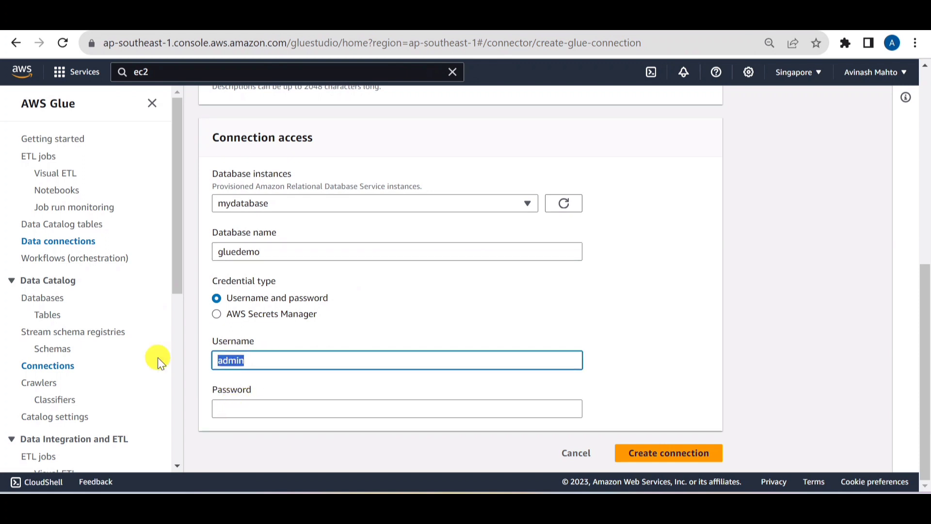
{"action": "left_click", "coordinate": [264, 409]}
{"action": "type", "text": "••••••"}
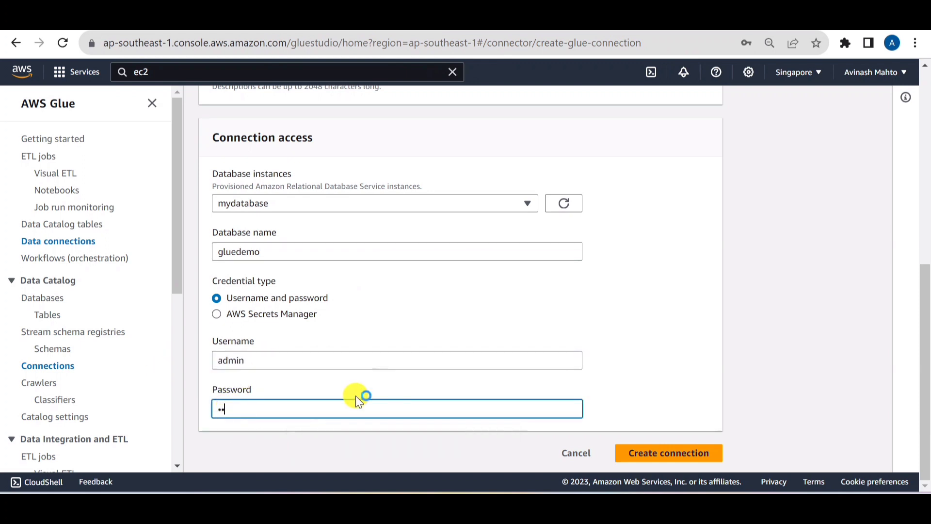
{"action": "type", "text": "••"}
{"action": "scroll", "coordinate": [670, 372], "scroll_direction": "up", "scroll_amount": 8}
{"action": "scroll", "coordinate": [670, 372], "scroll_direction": "down", "scroll_amount": 8}
{"action": "left_click", "coordinate": [677, 460]}
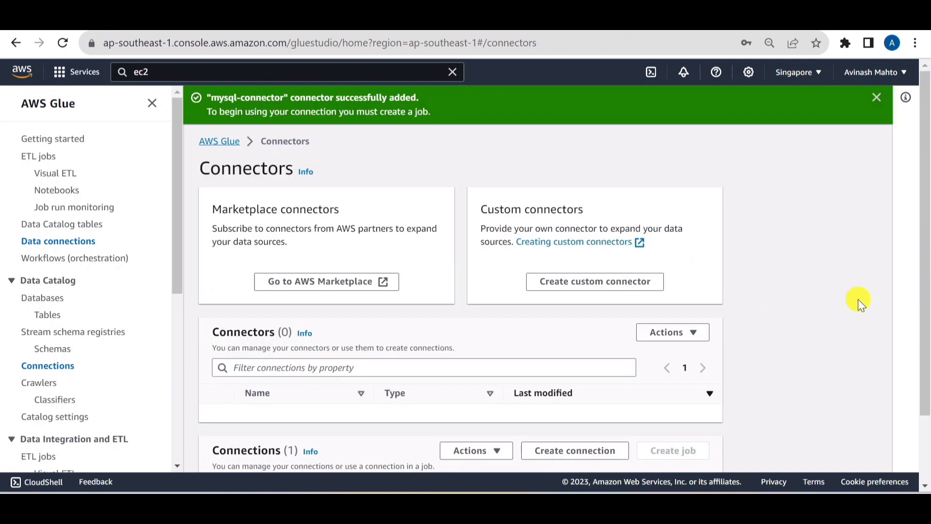
Dismiss the notification and open the mysql-connector connection for editing.
{"action": "left_click", "coordinate": [877, 97]}
{"action": "scroll", "coordinate": [754, 269], "scroll_direction": "down", "scroll_amount": 2}
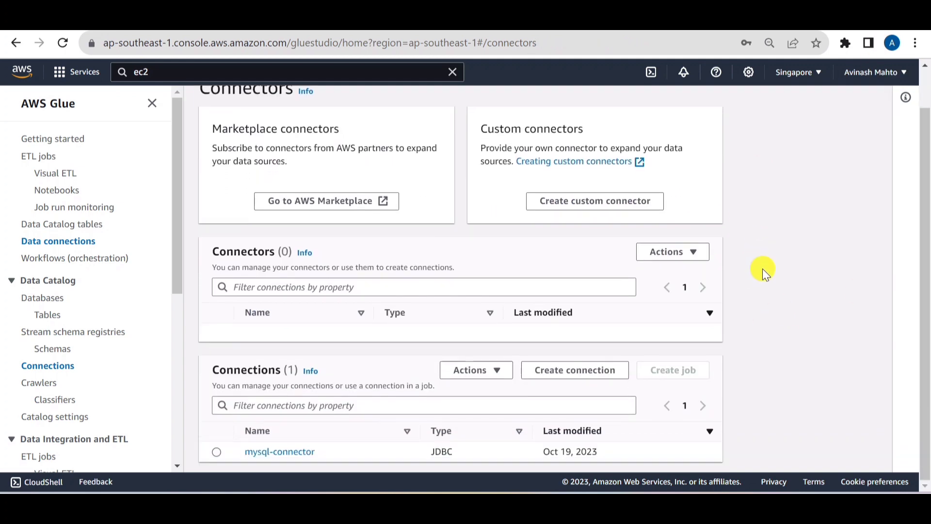
{"action": "left_click", "coordinate": [217, 452]}
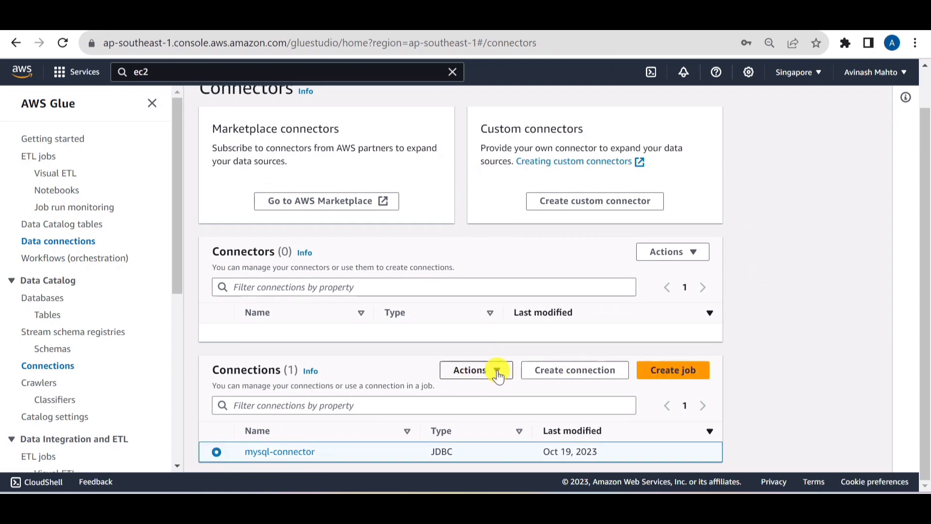
{"action": "left_click", "coordinate": [498, 371]}
{"action": "left_click", "coordinate": [467, 331]}
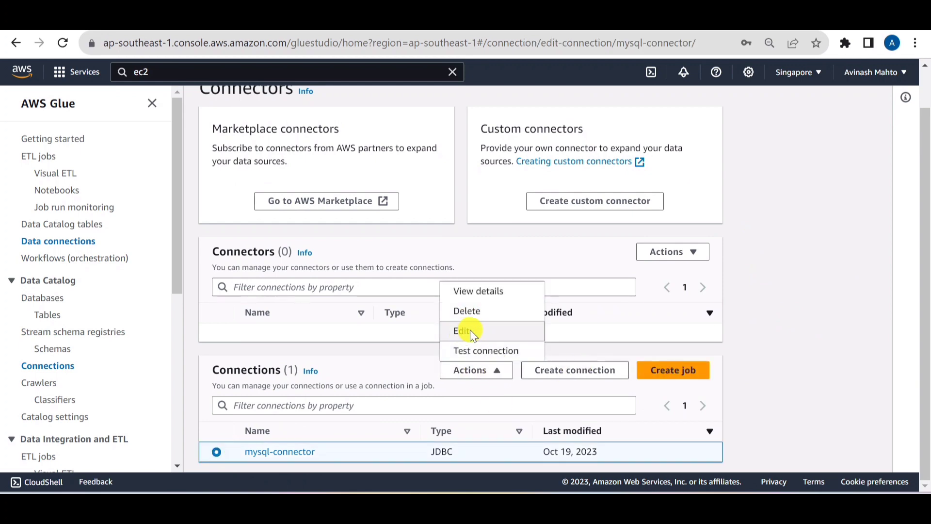
{"action": "scroll", "coordinate": [584, 330], "scroll_direction": "down", "scroll_amount": 10}
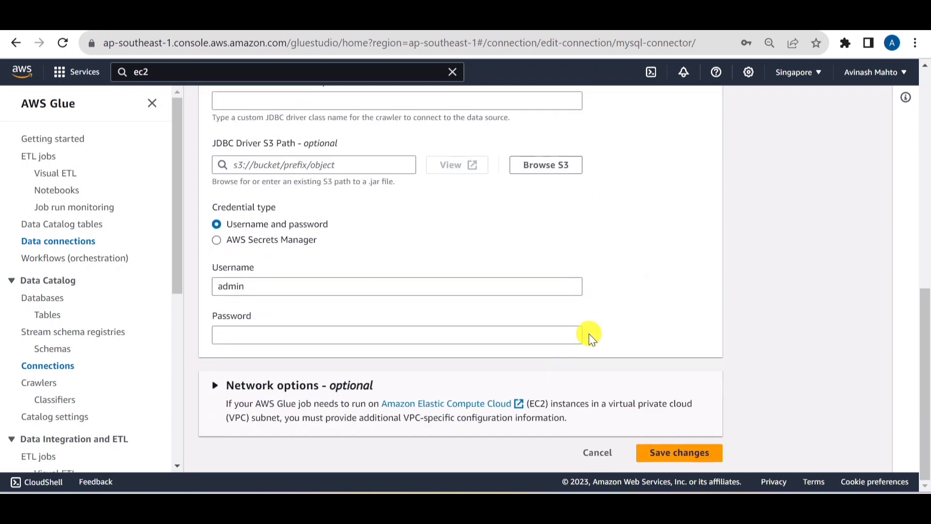
Set the connection's VPC to vpc-02a12295a1198f40a in the network options and check it against the RDS database's VPC.
{"action": "left_click", "coordinate": [216, 387]}
{"action": "scroll", "coordinate": [542, 339], "scroll_direction": "down", "scroll_amount": 4}
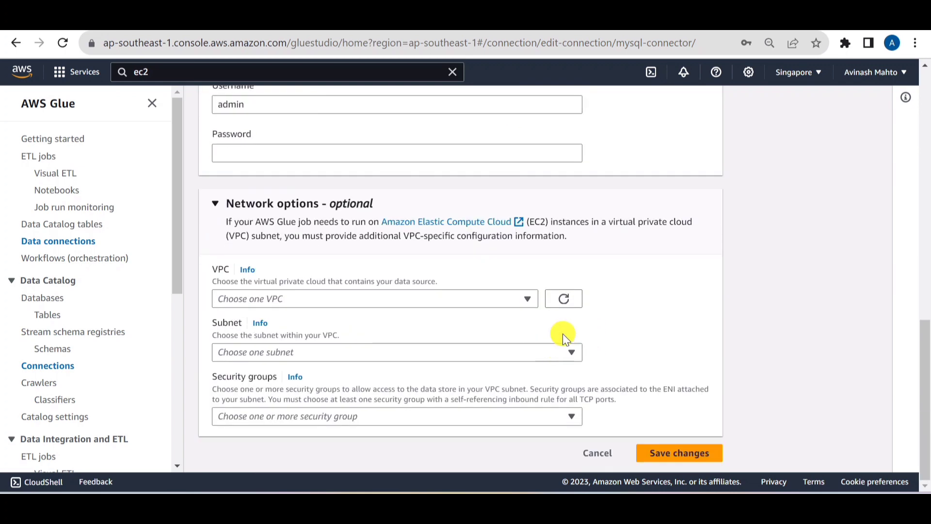
{"action": "left_click", "coordinate": [332, 299]}
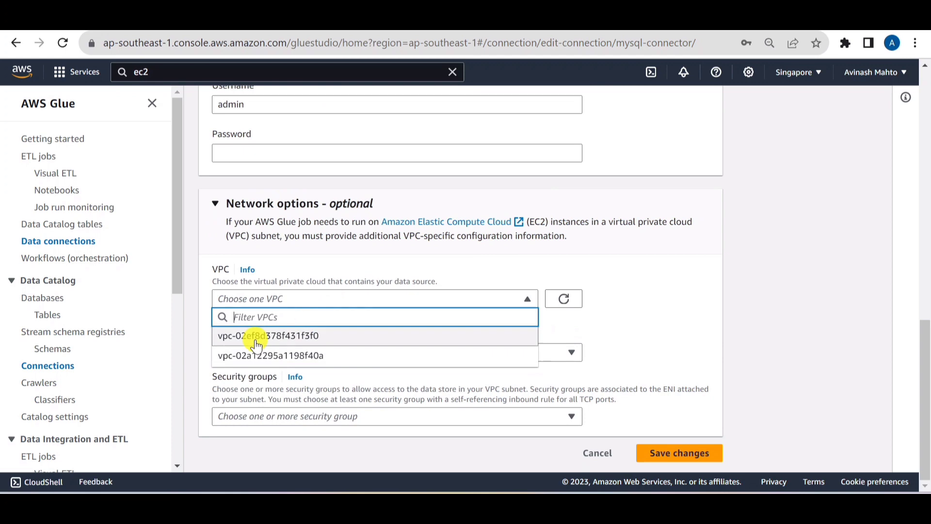
{"action": "left_click", "coordinate": [307, 355]}
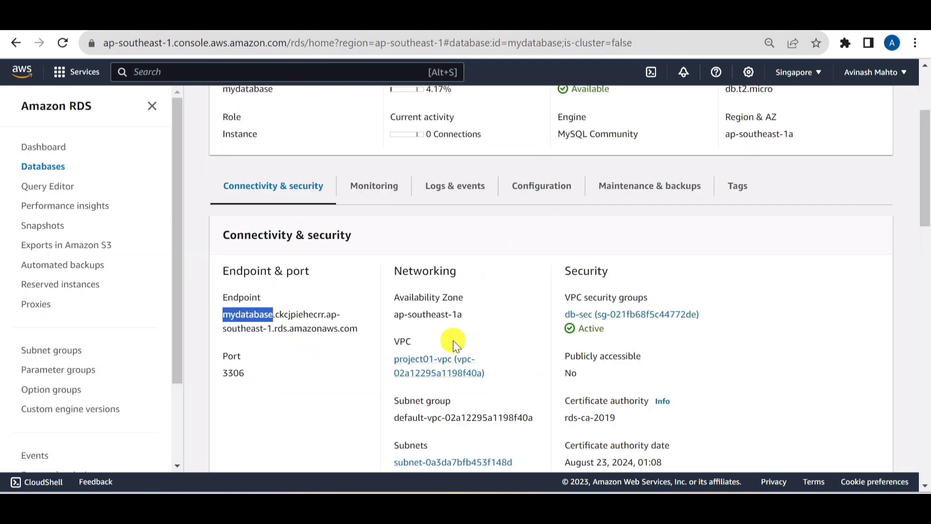
{"action": "mouse_move", "coordinate": [485, 373]}
{"action": "left_mouse_down"}
{"action": "mouse_move", "coordinate": [432, 374]}
{"action": "mouse_move", "coordinate": [458, 355]}
{"action": "mouse_move", "coordinate": [484, 377]}
{"action": "mouse_move", "coordinate": [474, 380]}
{"action": "mouse_move", "coordinate": [483, 377]}
{"action": "left_mouse_up"}
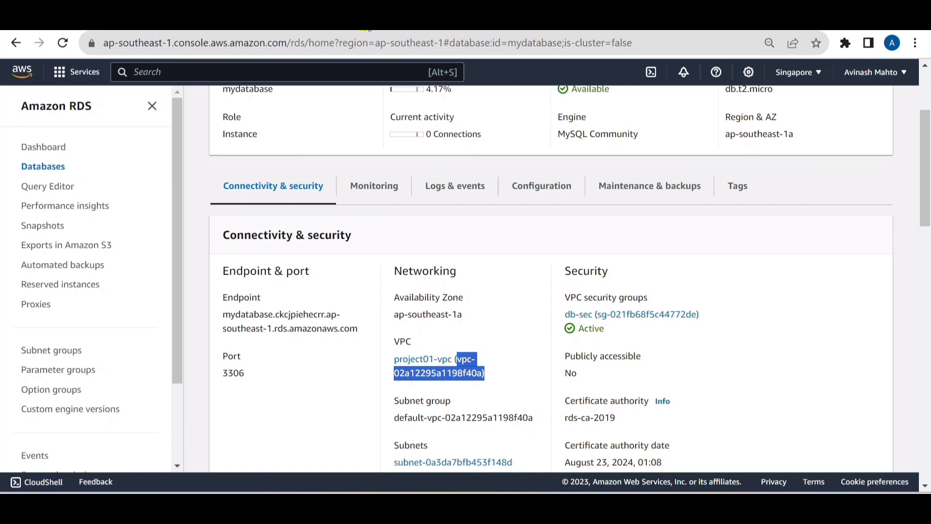
{"action": "key", "text": "ctrl+Tab"}
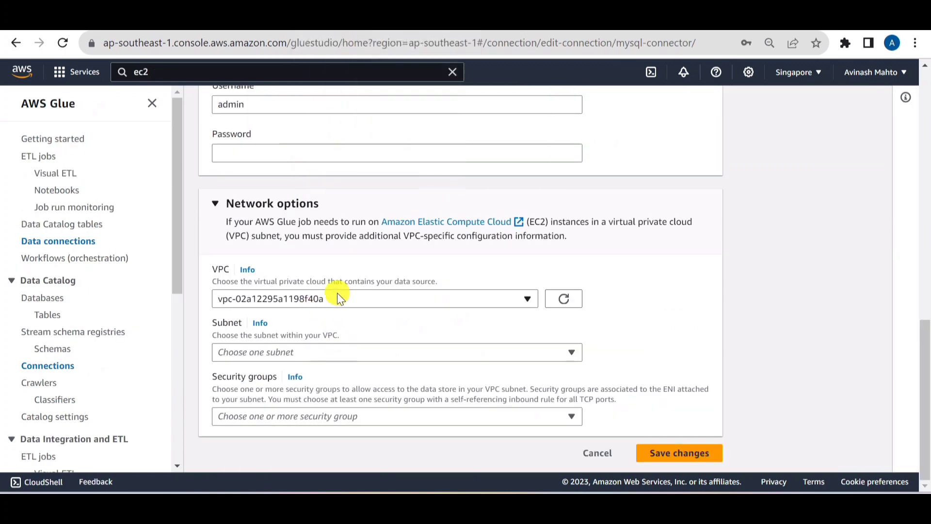
Look up the RDS database's subnets and set the connection's subnet to subnet-04248206f37917bba.
{"action": "left_click", "coordinate": [311, 353]}
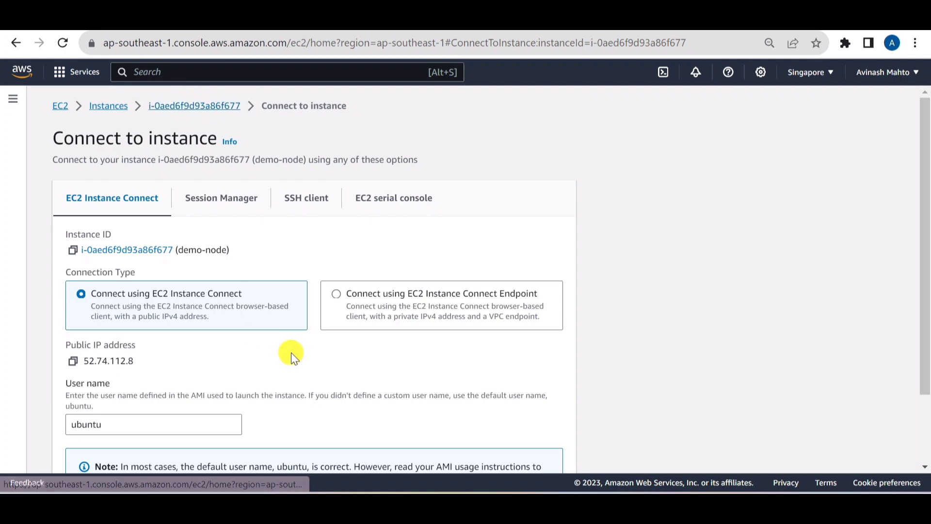
{"action": "scroll", "coordinate": [296, 359], "scroll_direction": "down", "scroll_amount": 2}
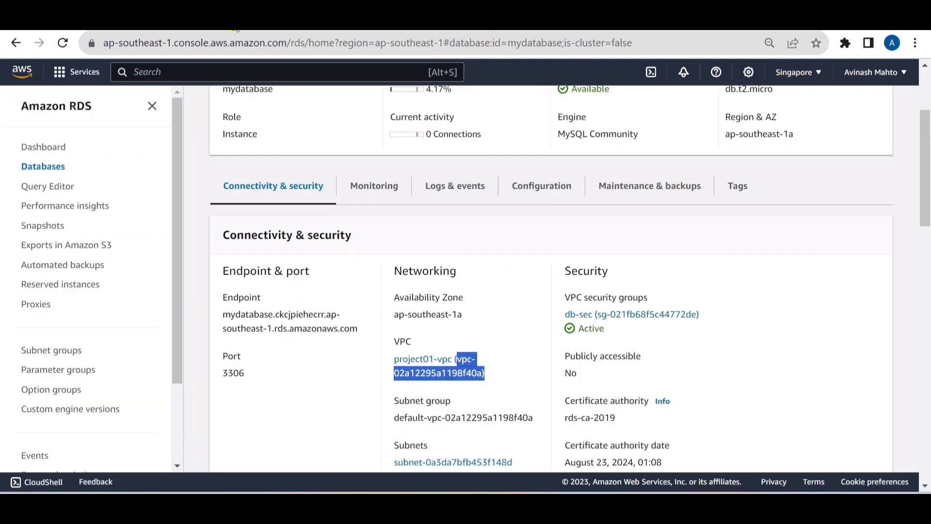
{"action": "scroll", "coordinate": [524, 377], "scroll_direction": "down", "scroll_amount": 3}
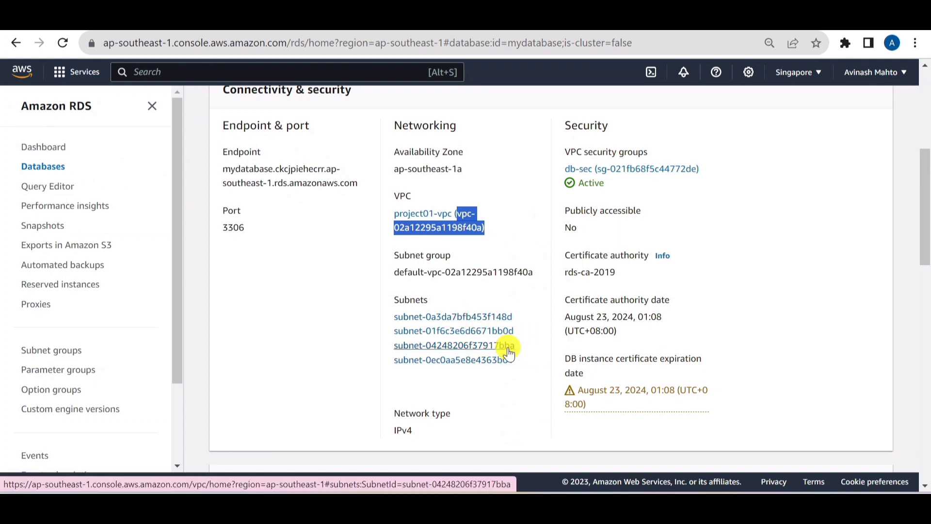
{"action": "left_click", "coordinate": [469, 31]}
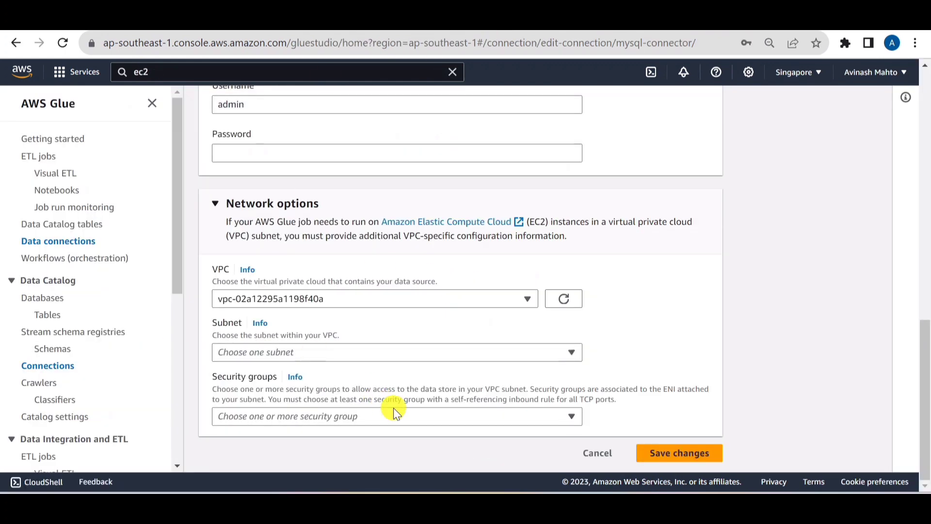
{"action": "left_click", "coordinate": [370, 351]}
{"action": "left_click", "coordinate": [486, 289]}
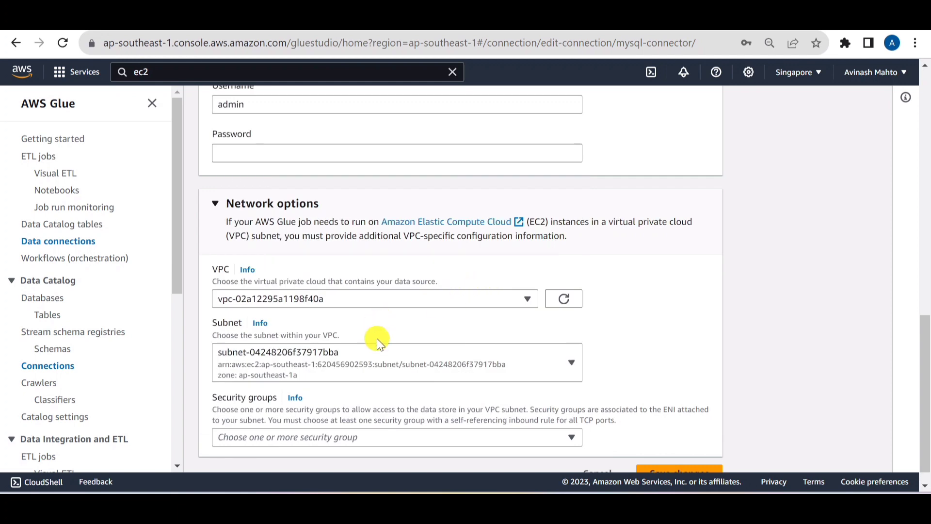
Add the db-sec security group (sg-021fb68f5c44772de) to the connection and try to save the changes.
{"action": "scroll", "coordinate": [508, 350], "scroll_direction": "down", "scroll_amount": 1}
{"action": "left_click", "coordinate": [283, 418]}
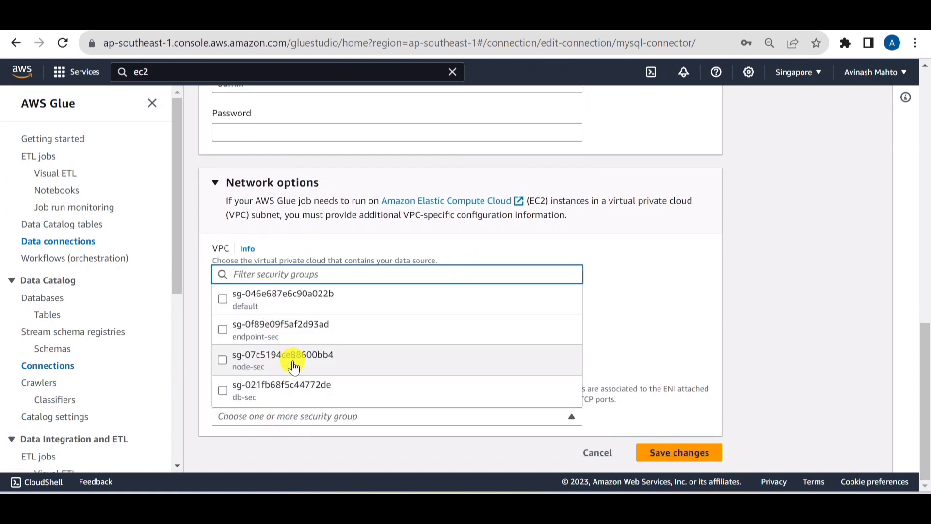
{"action": "left_click", "coordinate": [266, 399]}
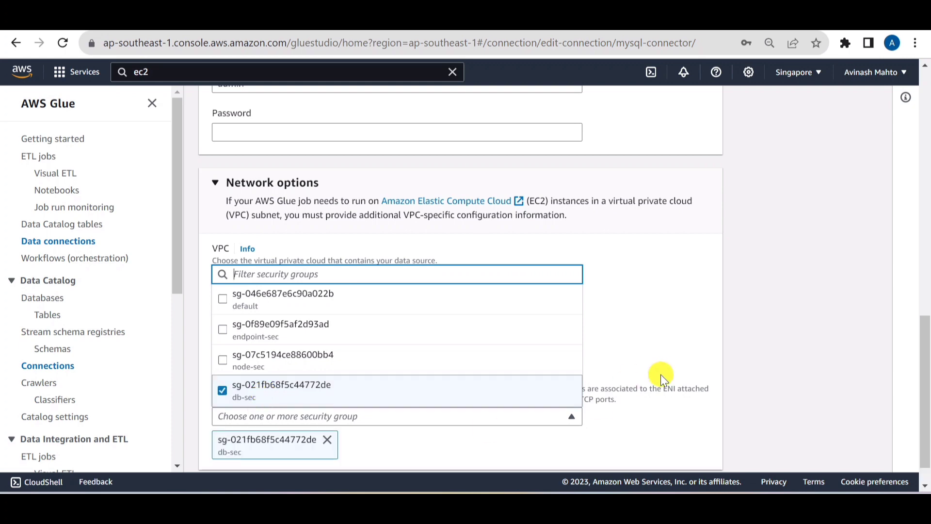
{"action": "scroll", "coordinate": [661, 376], "scroll_direction": "down", "scroll_amount": 1}
{"action": "left_click", "coordinate": [661, 453]}
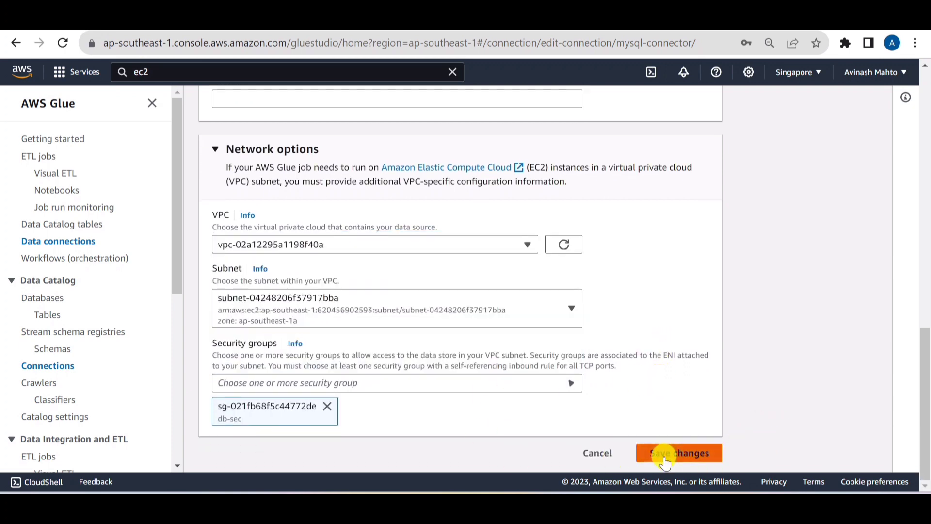
Enter the database password in the connection's required password field and save the changes to mysql-connector.
{"action": "scroll", "coordinate": [530, 308], "scroll_direction": "up", "scroll_amount": 6}
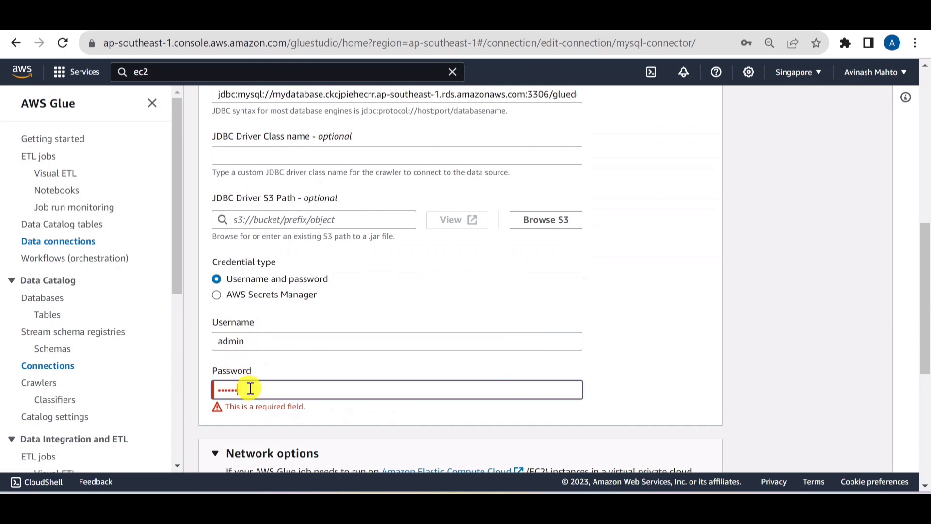
{"action": "scroll", "coordinate": [712, 307], "scroll_direction": "down", "scroll_amount": 6}
{"action": "left_click", "coordinate": [650, 451]}
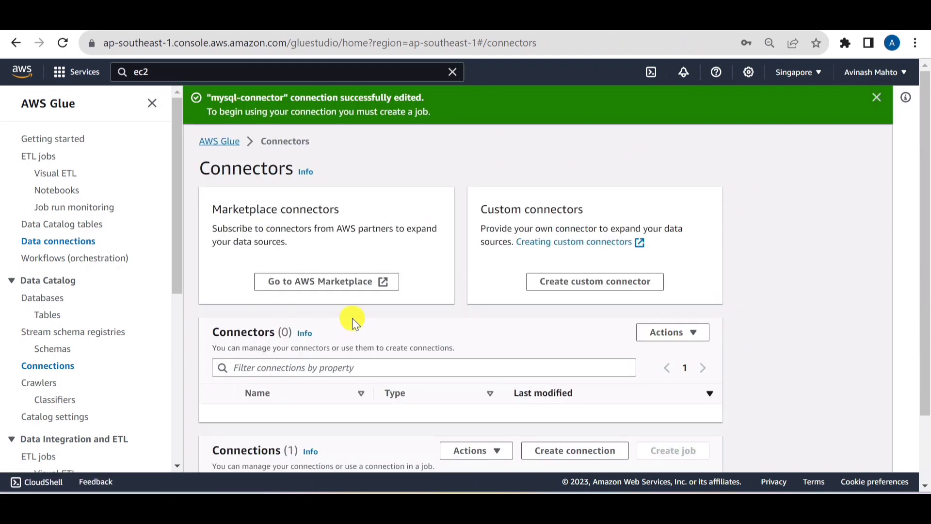
Test the mysql-connector connection using the IAM role demo-glue-role and close the test result.
{"action": "scroll", "coordinate": [511, 366], "scroll_direction": "down", "scroll_amount": 2}
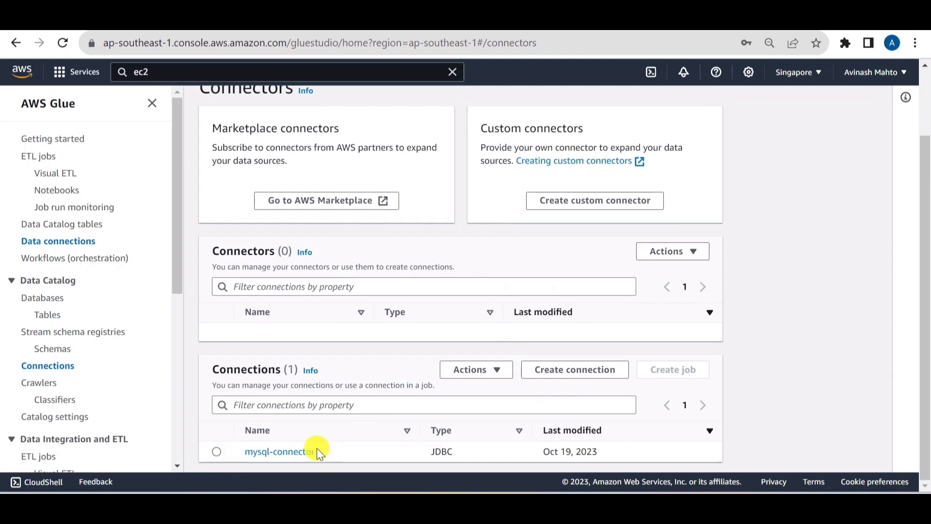
{"action": "left_click", "coordinate": [217, 452]}
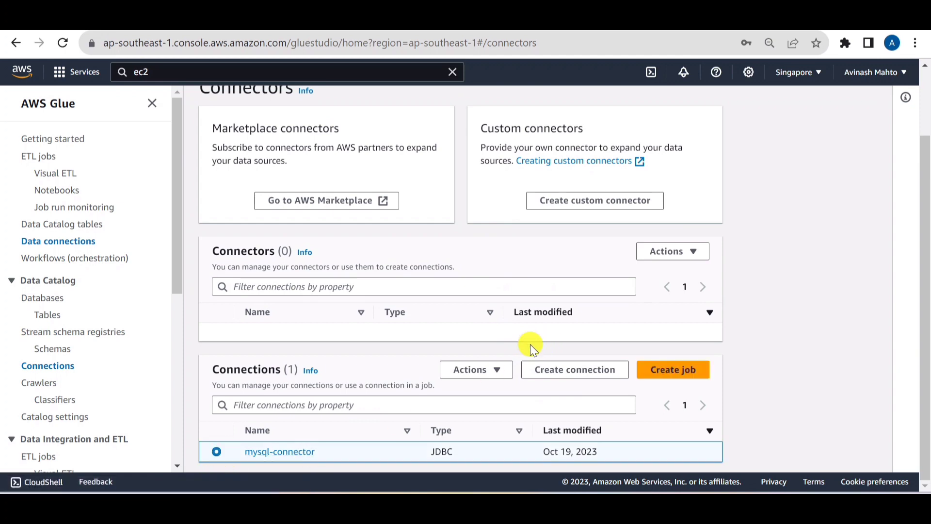
{"action": "left_click", "coordinate": [494, 370]}
{"action": "left_click", "coordinate": [479, 349]}
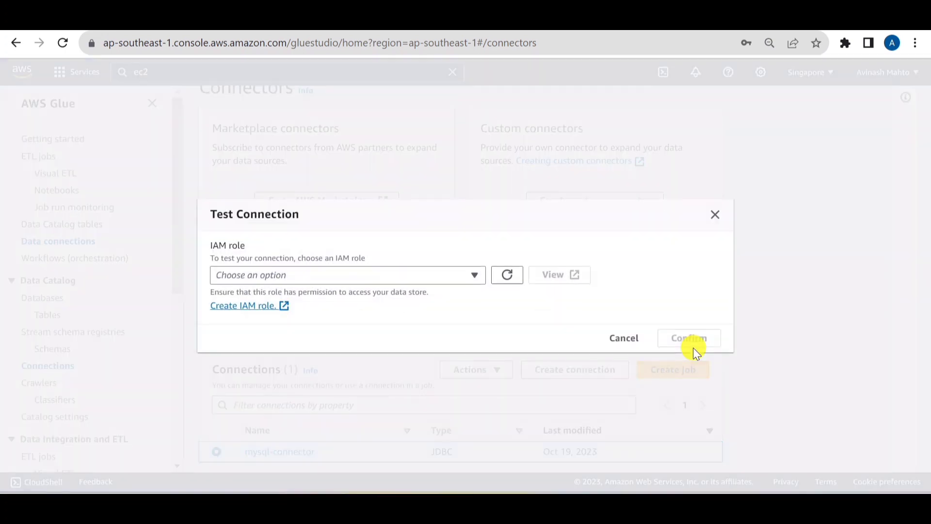
{"action": "left_click", "coordinate": [348, 275]}
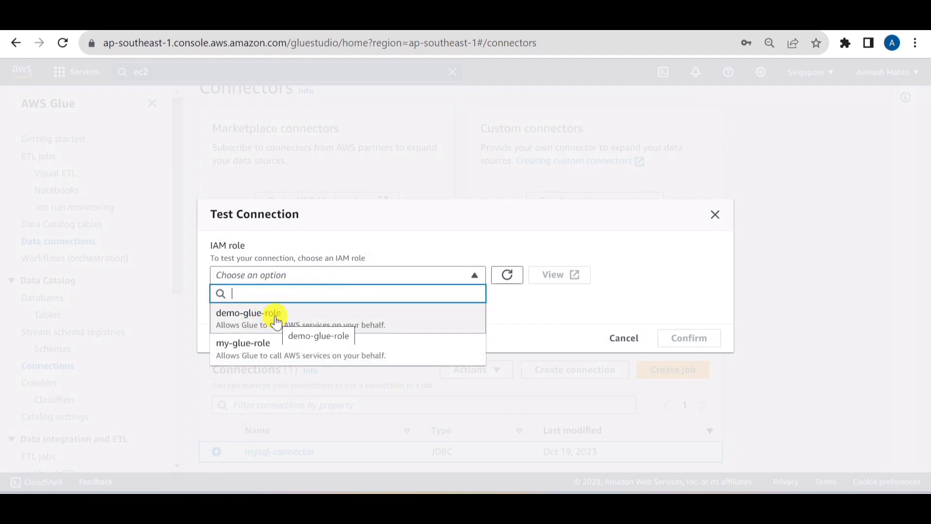
{"action": "left_click", "coordinate": [277, 322]}
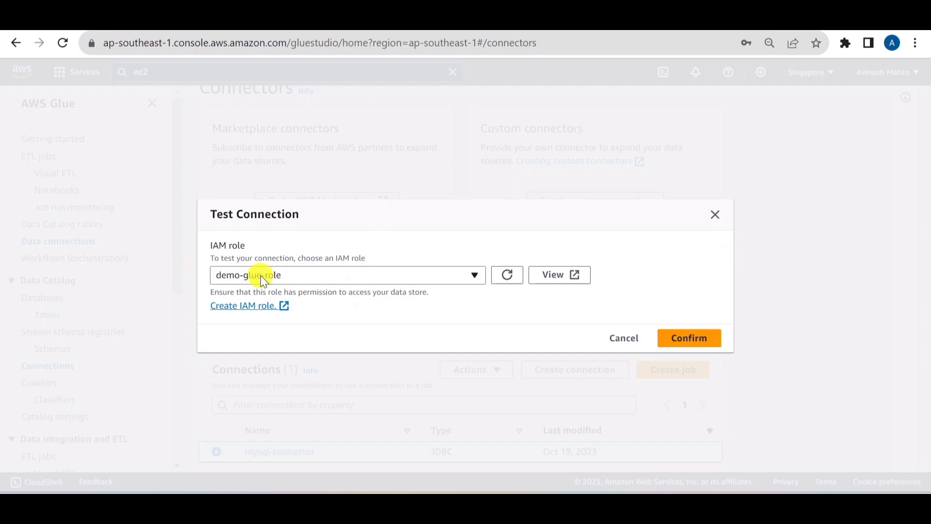
{"action": "left_click", "coordinate": [693, 340]}
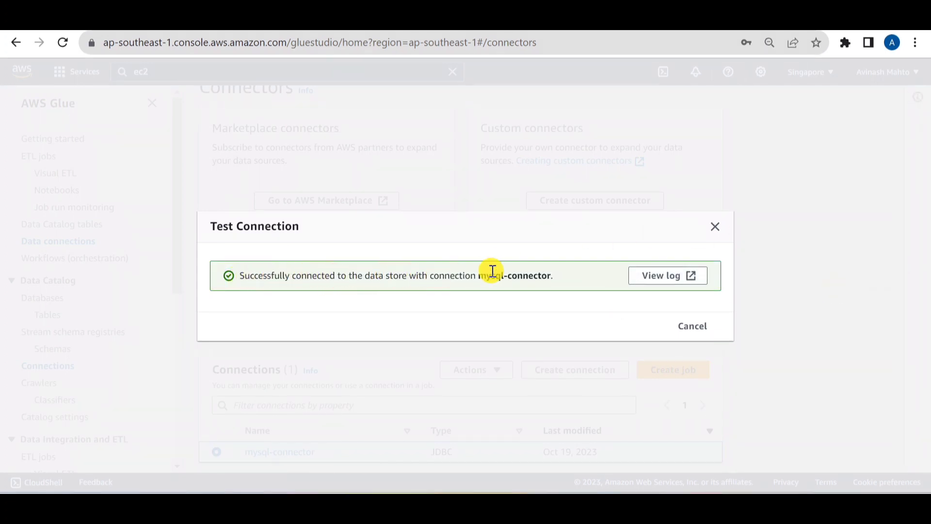
{"action": "left_click", "coordinate": [715, 227]}
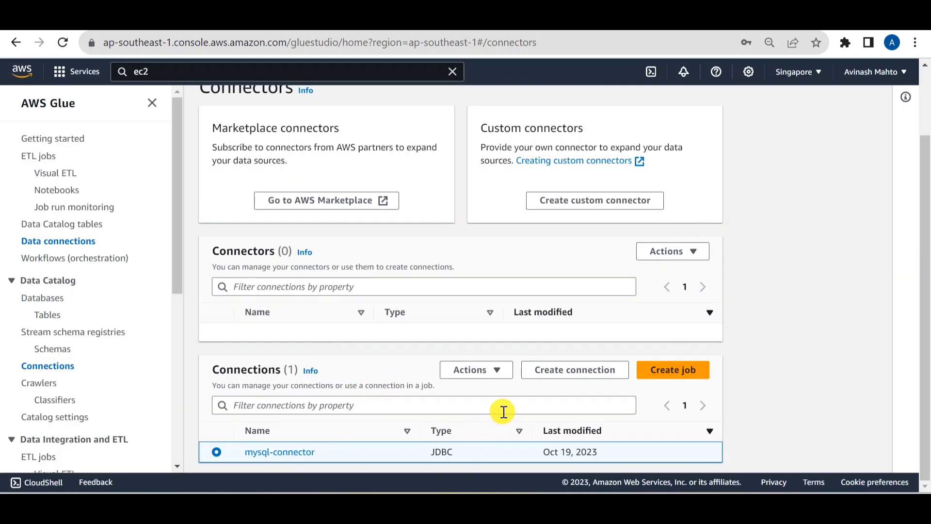
Open the mysql-connector connection for editing and look through its settings.
{"action": "left_click", "coordinate": [493, 369]}
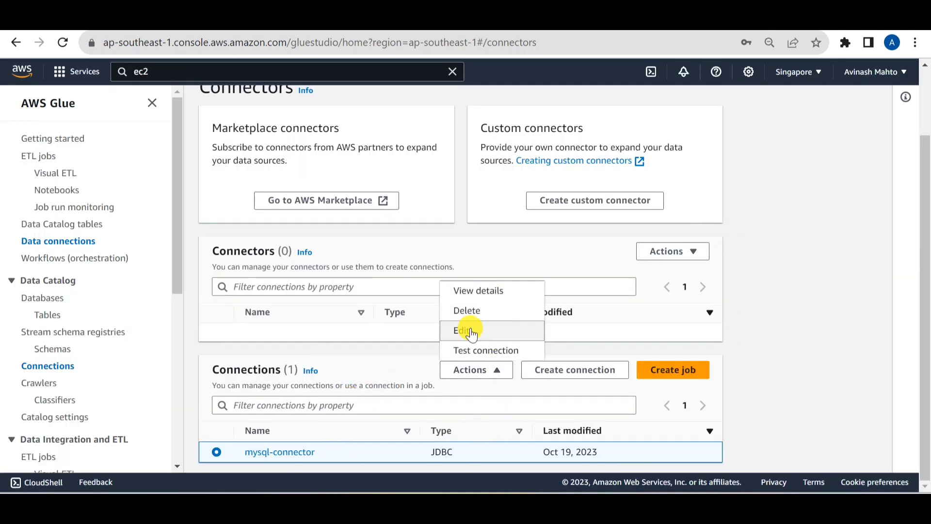
{"action": "left_click", "coordinate": [467, 328]}
{"action": "scroll", "coordinate": [582, 329], "scroll_direction": "down", "scroll_amount": 10}
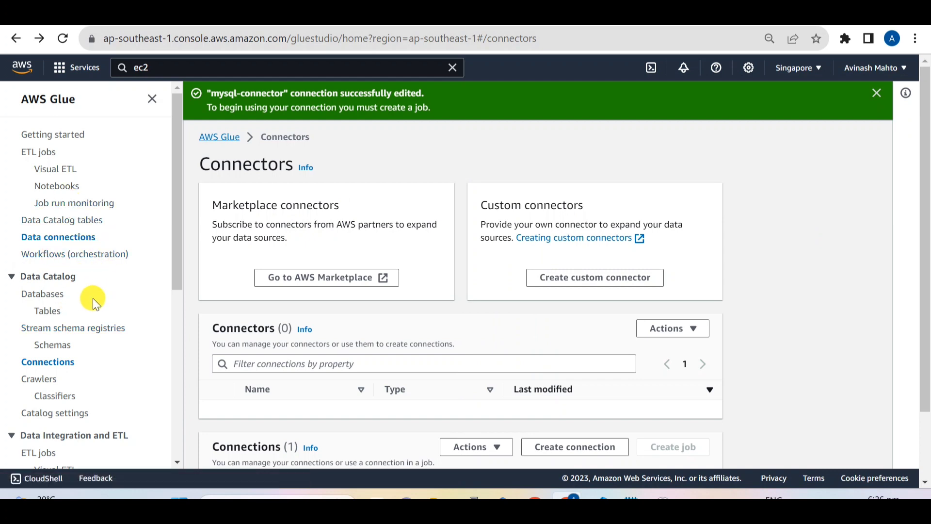
Create a Data Catalog database named mysql, leaving the location and description empty.
{"action": "left_click", "coordinate": [51, 298]}
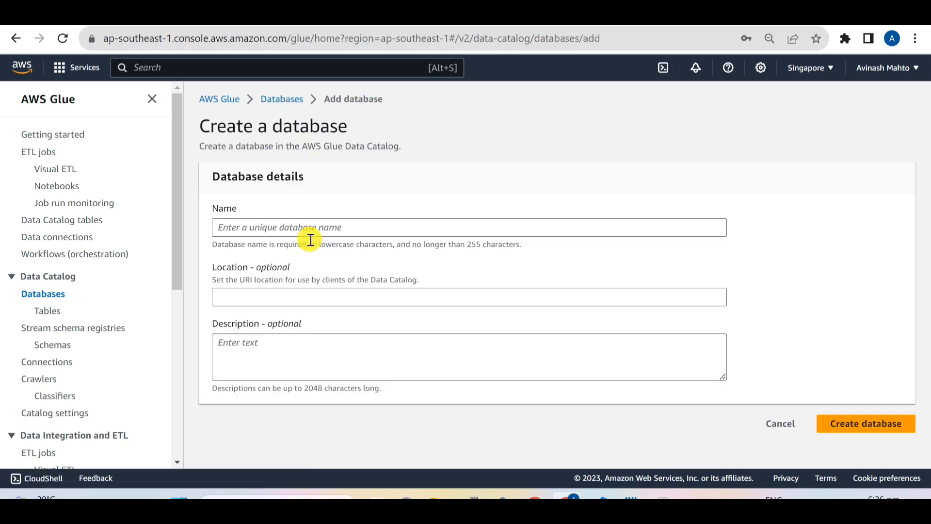
{"action": "left_click", "coordinate": [303, 232]}
{"action": "type", "text": "mysql"}
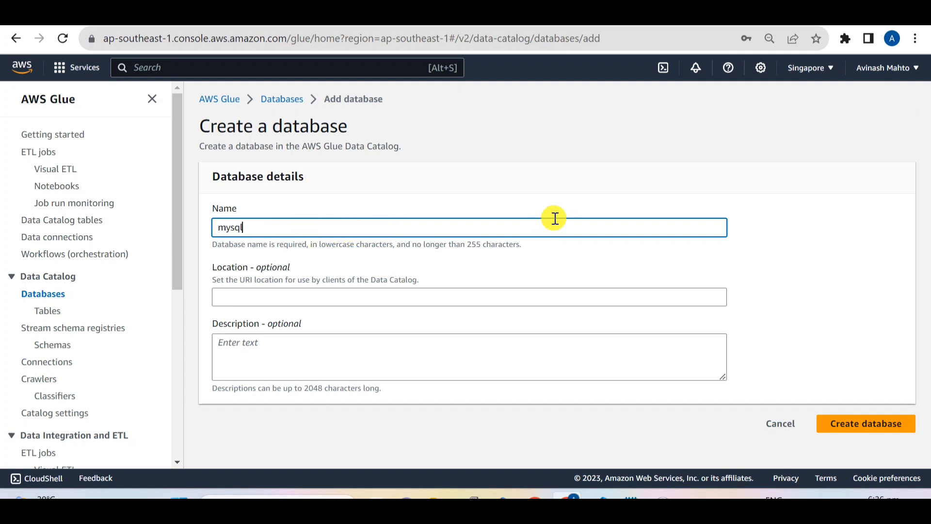
{"action": "left_click", "coordinate": [867, 427]}
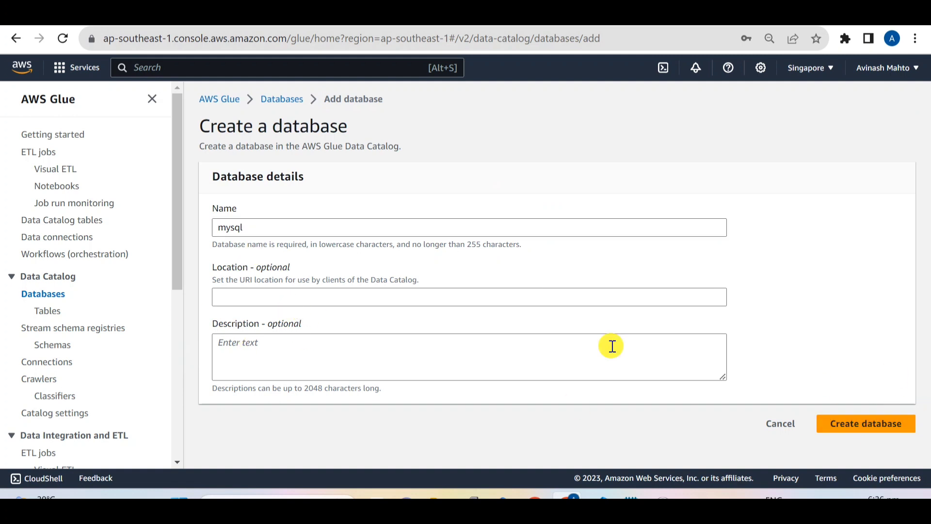
Open the mysql catalog database and look up the name of the source RDS instance in its summary.
{"action": "left_click", "coordinate": [255, 237]}
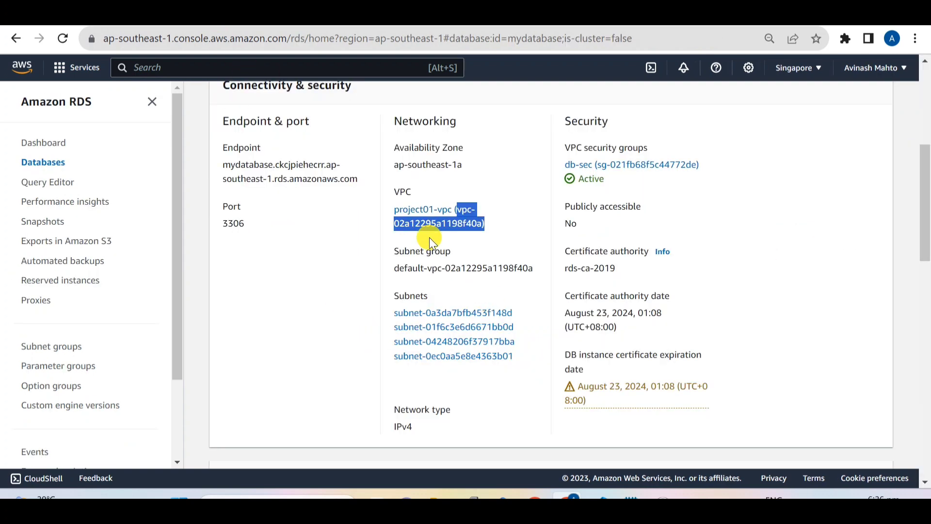
{"action": "scroll", "coordinate": [429, 237], "scroll_direction": "up", "scroll_amount": 6}
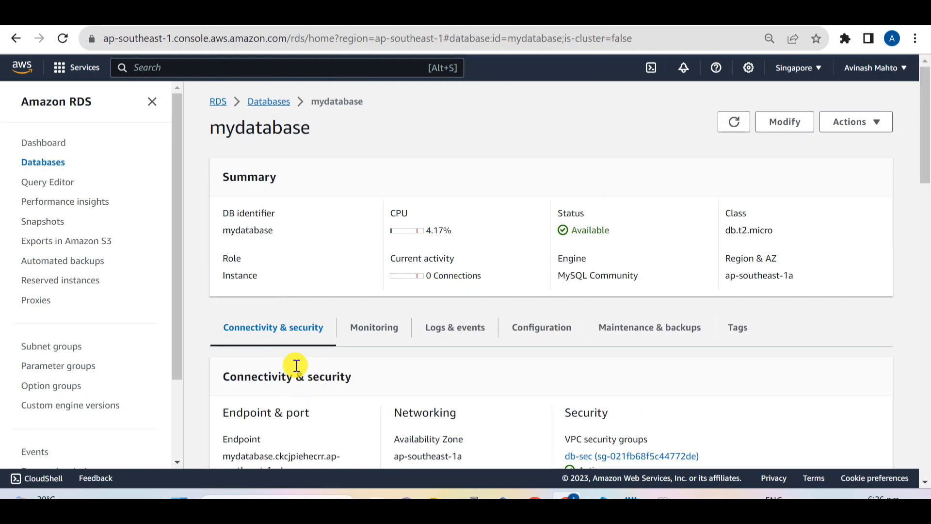
{"action": "left_click_drag", "start_coordinate": [314, 126], "coordinate": [199, 138]}
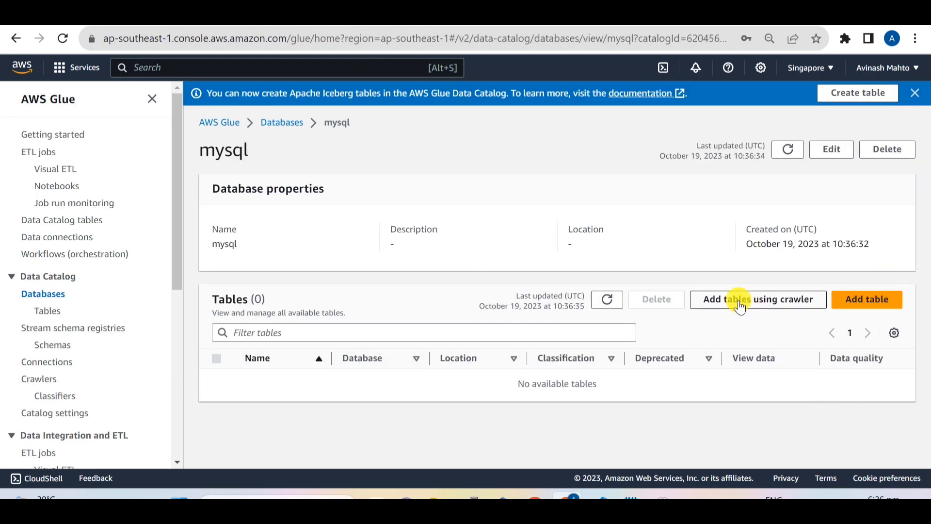
Start adding tables to the mysql database with a crawler named mysql-crawler and proceed to its data sources.
{"action": "left_click", "coordinate": [738, 306]}
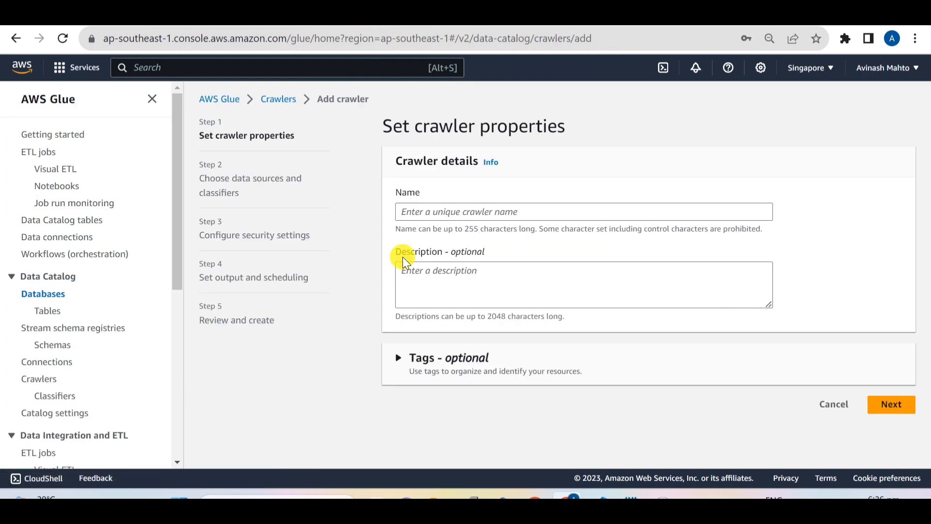
{"action": "left_click", "coordinate": [444, 204]}
{"action": "type", "text": "mysql-crawler"}
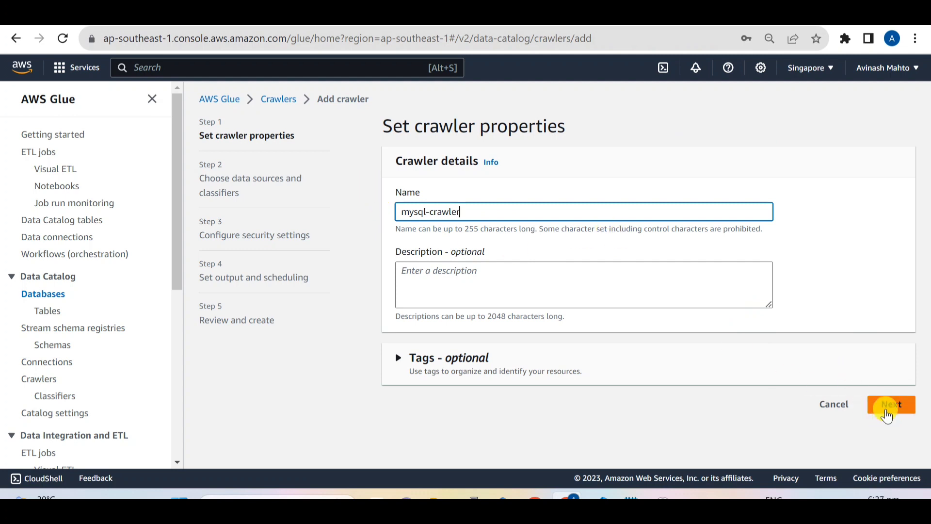
{"action": "left_click", "coordinate": [890, 405]}
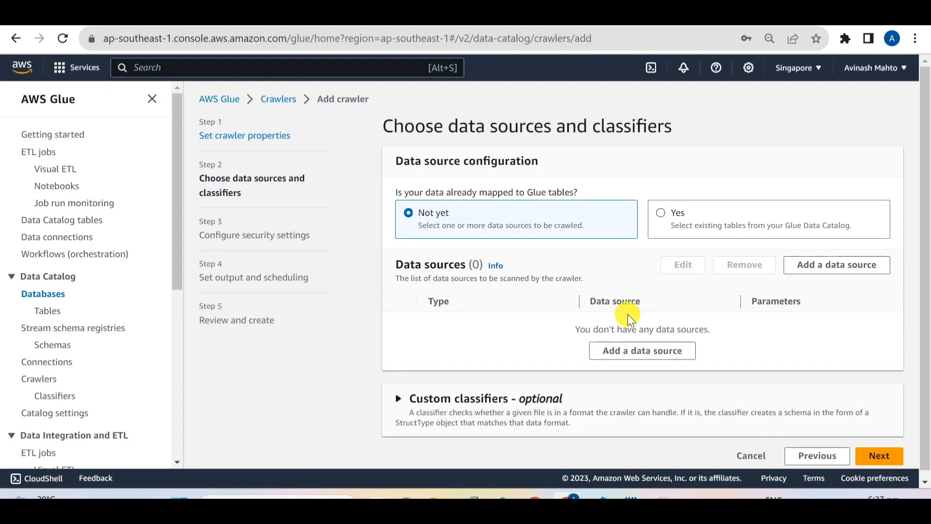
Begin a new crawler data source of type JDBC that uses the mysql-connector connection.
{"action": "left_click", "coordinate": [648, 354]}
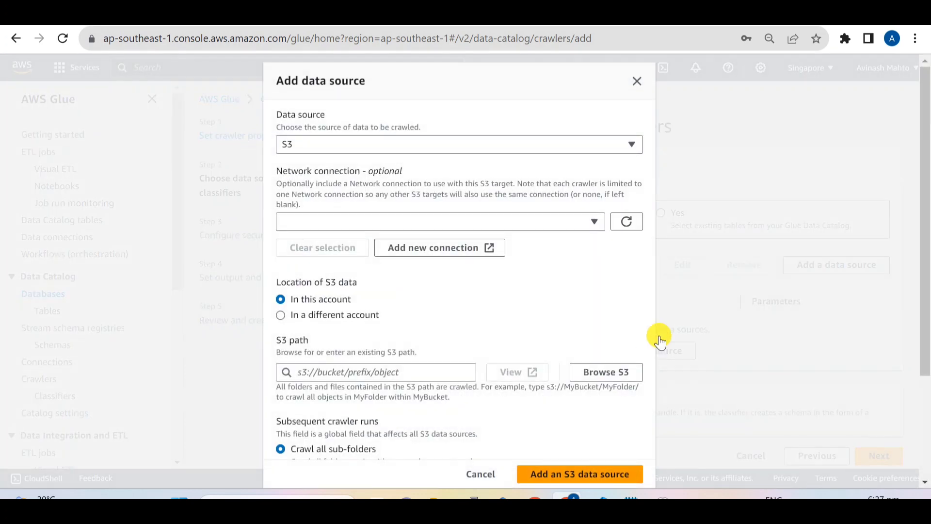
{"action": "left_click", "coordinate": [434, 146]}
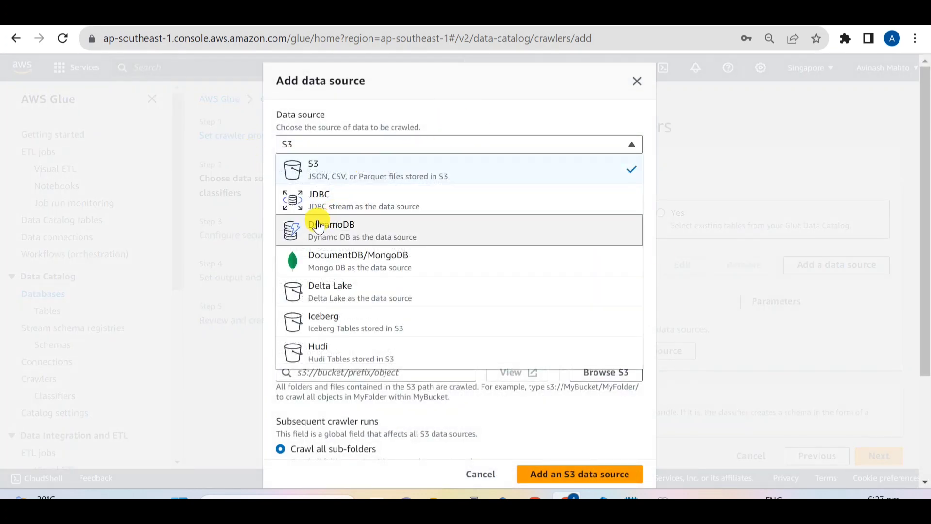
{"action": "left_click", "coordinate": [332, 207]}
{"action": "left_click", "coordinate": [332, 203]}
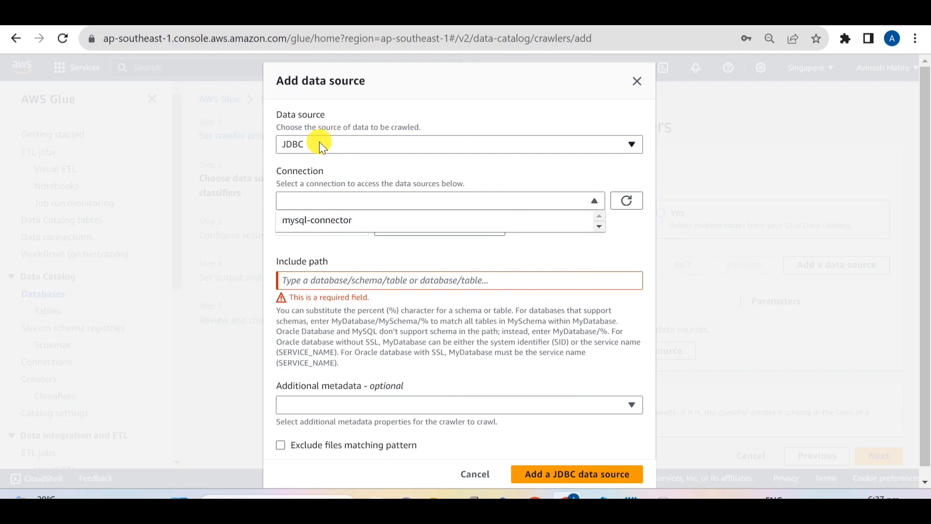
{"action": "left_click", "coordinate": [333, 223]}
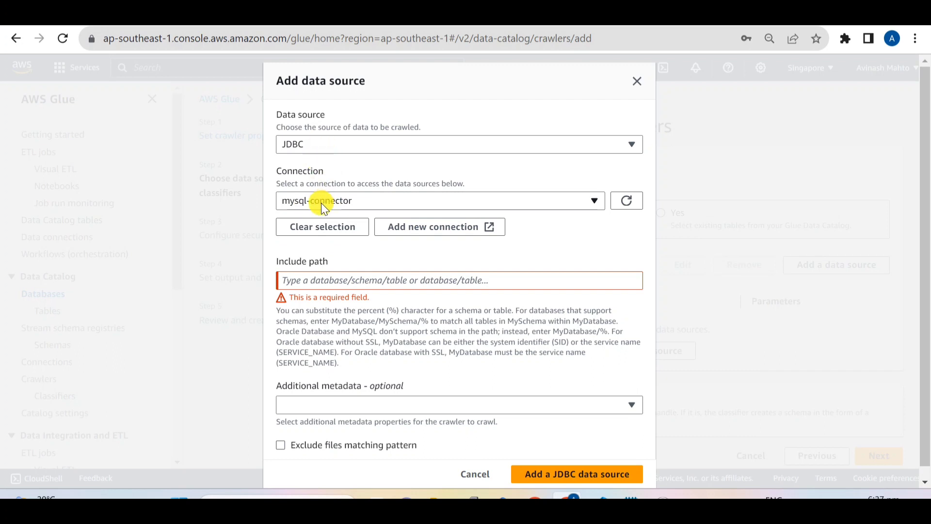
Find AWS Glue from the RDS console, open it in a separate tab and view its list of connections.
{"action": "key", "text": "ctrl+Tab"}
{"action": "left_click", "coordinate": [230, 68]}
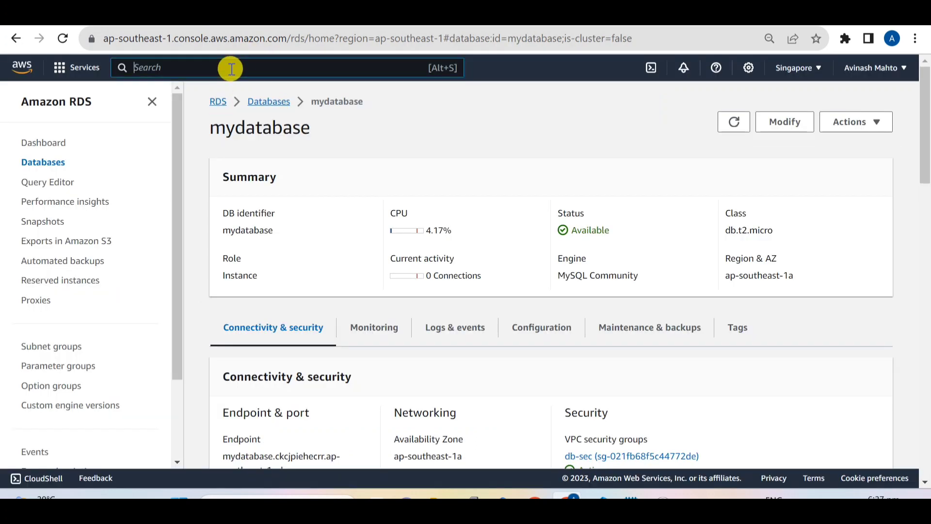
{"action": "type", "text": "g;u"}
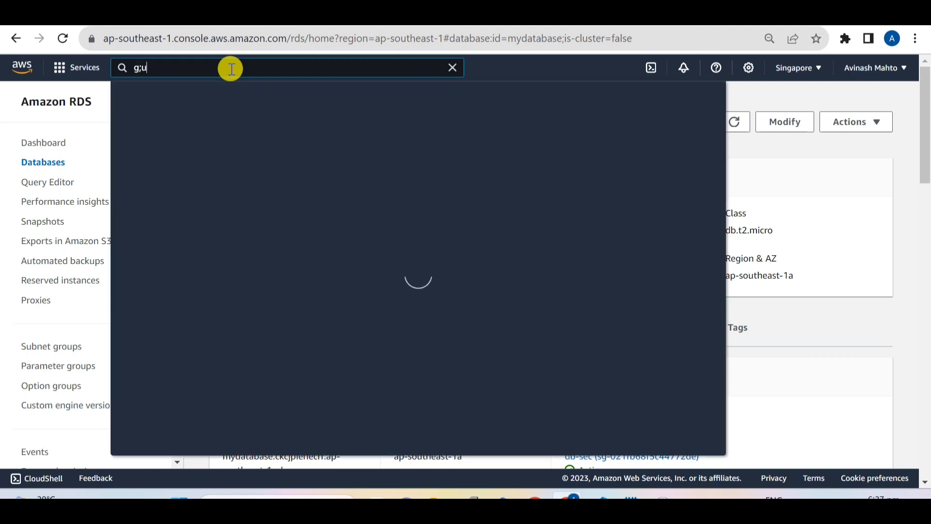
{"action": "type", "text": "e"}
{"action": "right_click", "coordinate": [333, 248]}
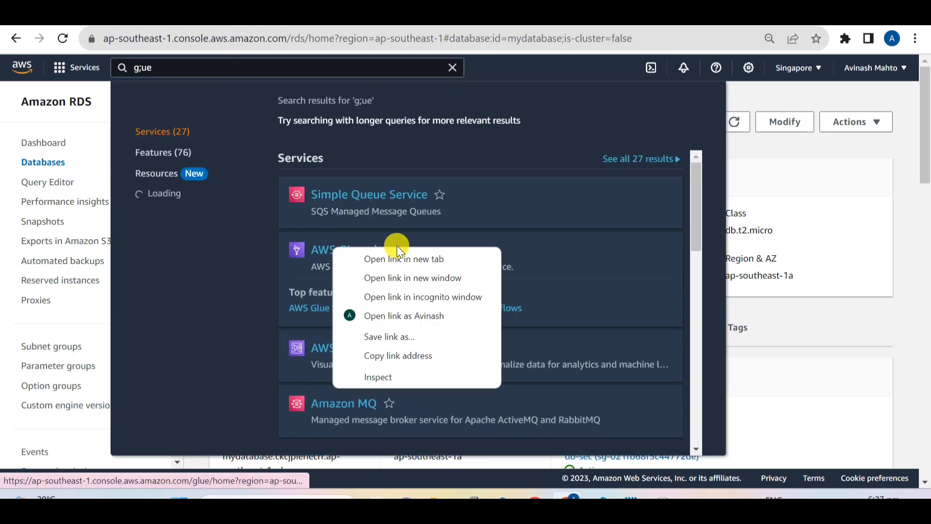
{"action": "left_click", "coordinate": [333, 228]}
{"action": "left_click", "coordinate": [332, 249]}
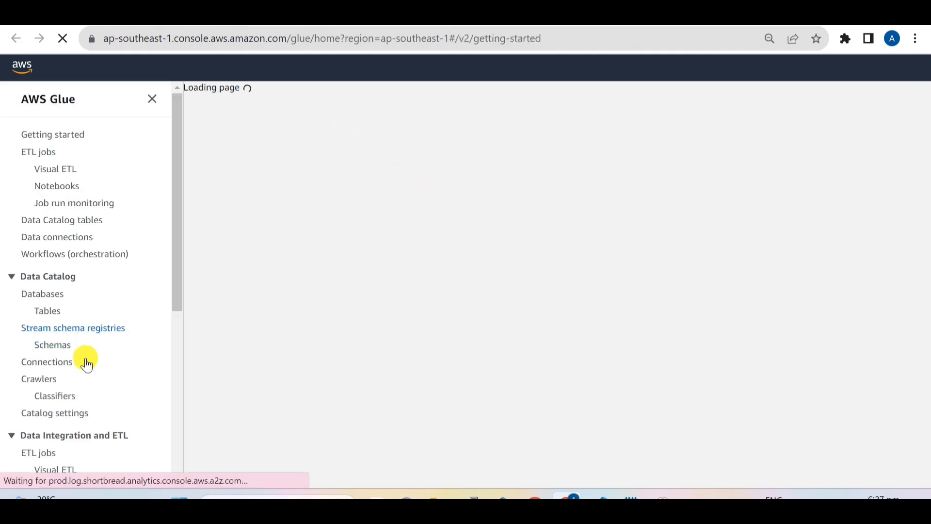
{"action": "scroll", "coordinate": [86, 365], "scroll_direction": "down", "scroll_amount": 5}
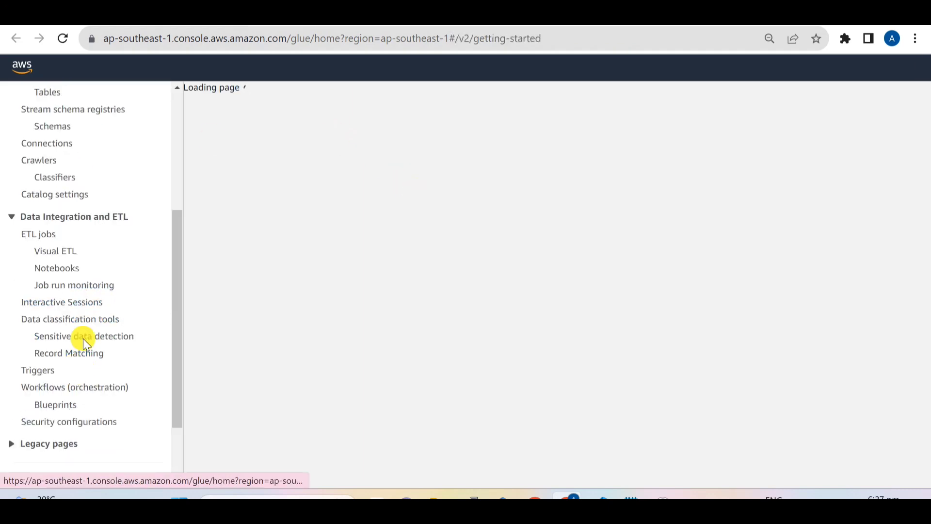
{"action": "left_click", "coordinate": [45, 146]}
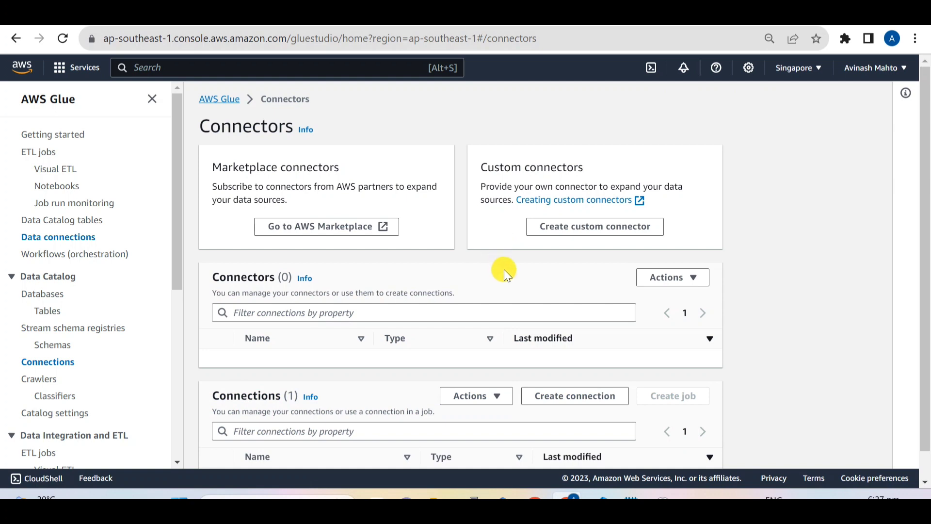
{"action": "scroll", "coordinate": [505, 271], "scroll_direction": "down", "scroll_amount": 1}
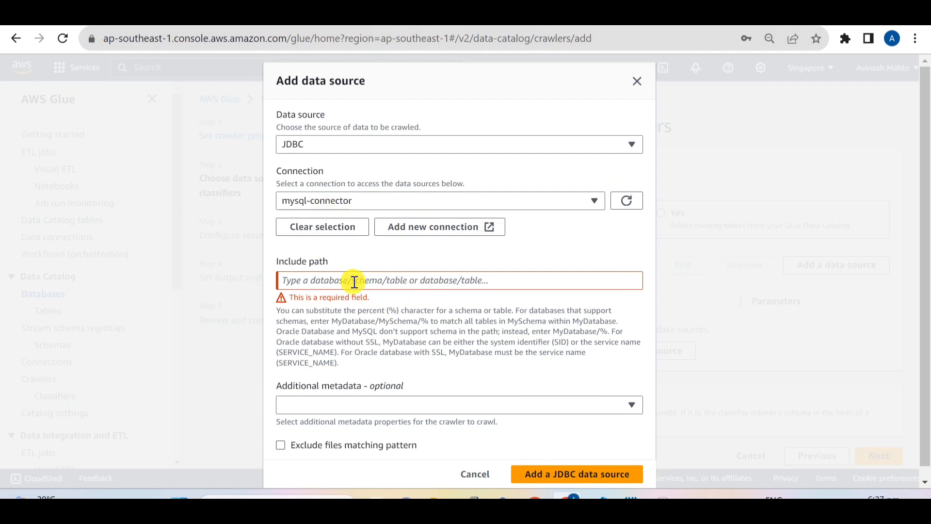
Examine the include path guidance for MySQL sources and compare it with the mydatabase instance page in RDS.
{"action": "left_click", "coordinate": [301, 281]}
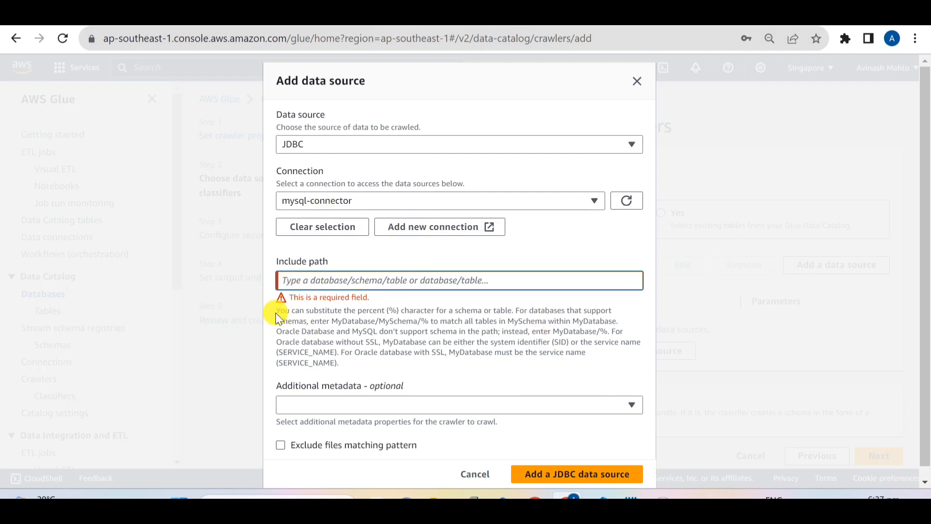
{"action": "left_click_drag", "start_coordinate": [275, 313], "coordinate": [342, 368]}
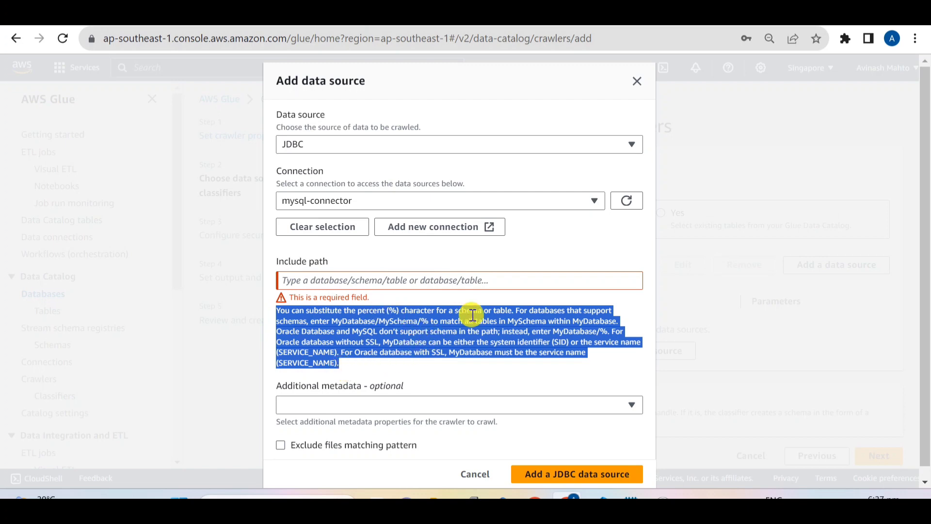
{"action": "left_click", "coordinate": [628, 306]}
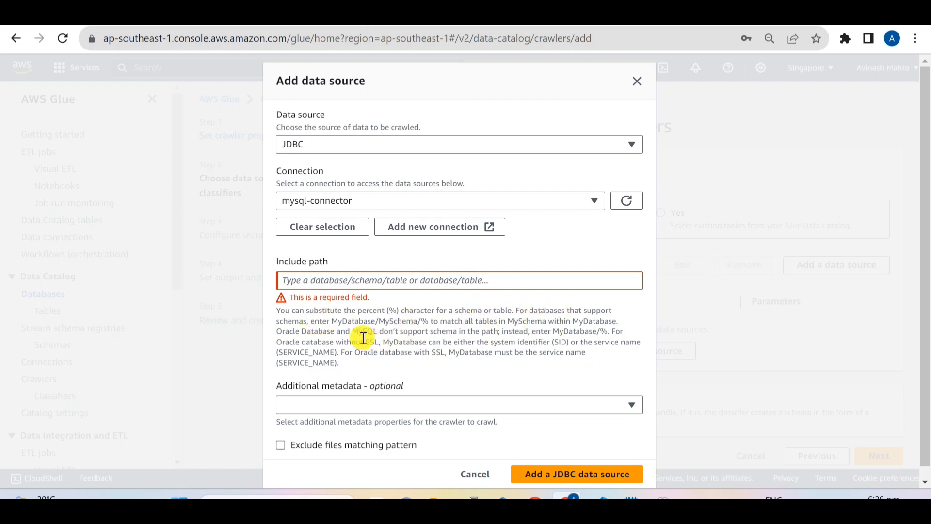
{"action": "left_click_drag", "start_coordinate": [277, 332], "coordinate": [486, 328]}
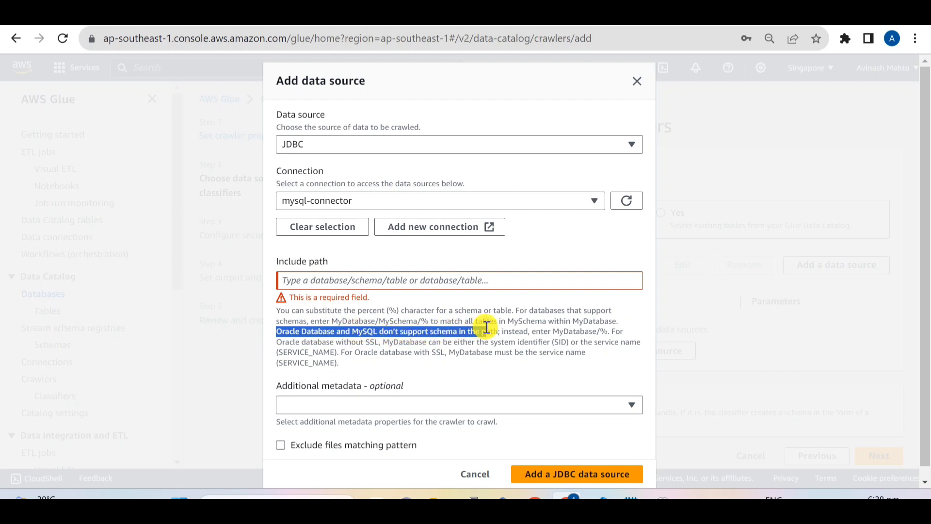
{"action": "left_click_drag", "start_coordinate": [553, 331], "coordinate": [610, 332]}
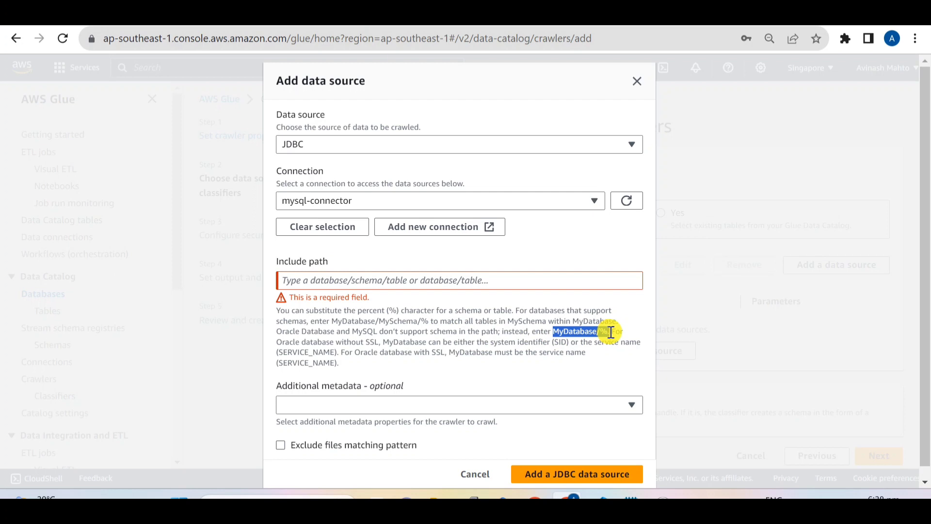
{"action": "triple_click", "coordinate": [579, 332]}
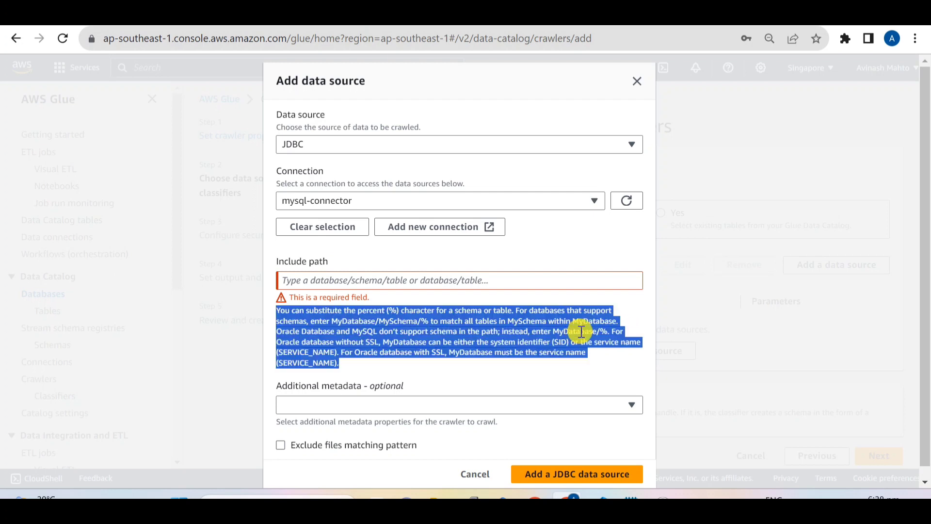
{"action": "double_click", "coordinate": [581, 332]}
{"action": "left_click_drag", "start_coordinate": [606, 331], "coordinate": [612, 332]}
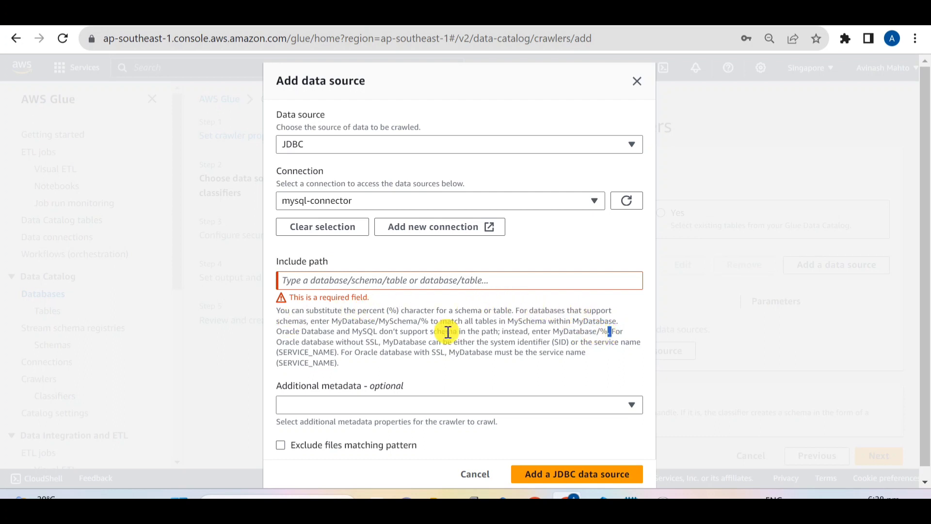
{"action": "left_click", "coordinate": [371, 321]}
{"action": "double_click", "coordinate": [395, 321]}
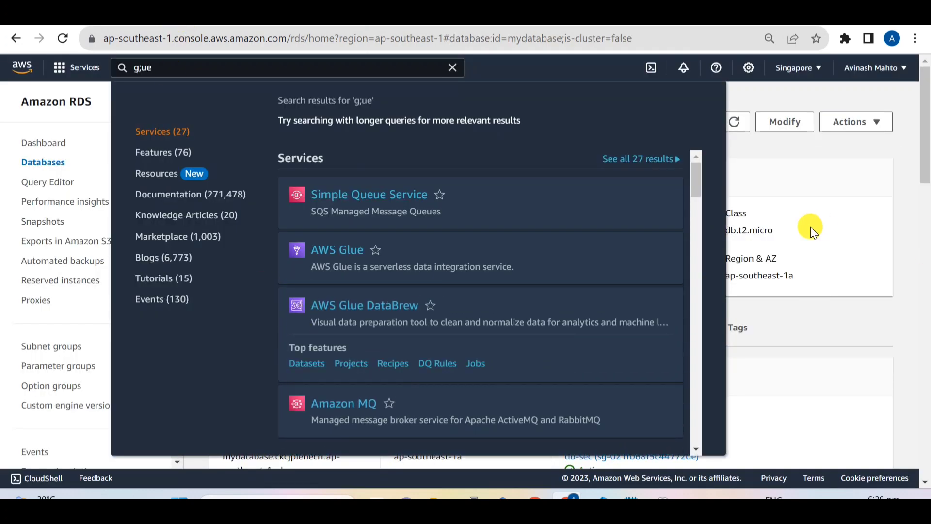
{"action": "left_click", "coordinate": [806, 170]}
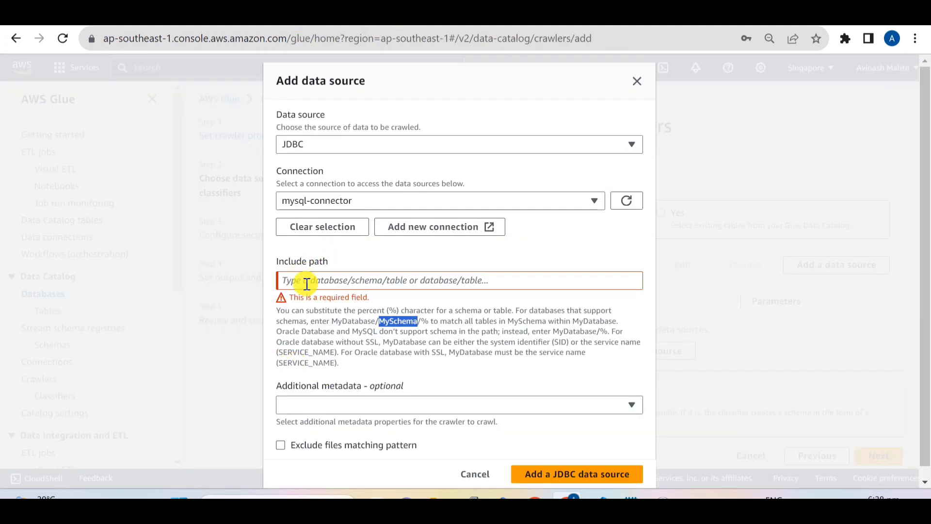
Set the JDBC source's include path to gluedemo/%, checking the database name in the MySQL session, add the source and continue to security settings.
{"action": "left_click", "coordinate": [320, 280]}
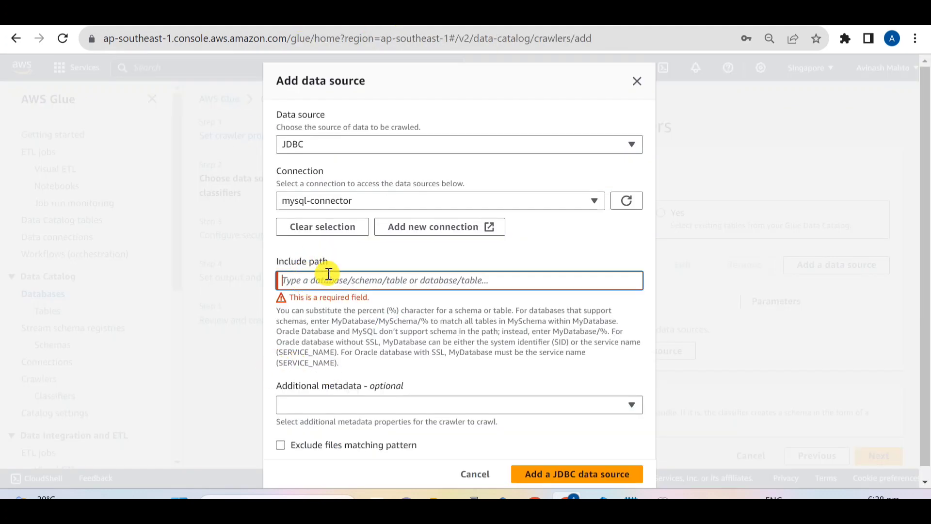
{"action": "type", "text": "glu"}
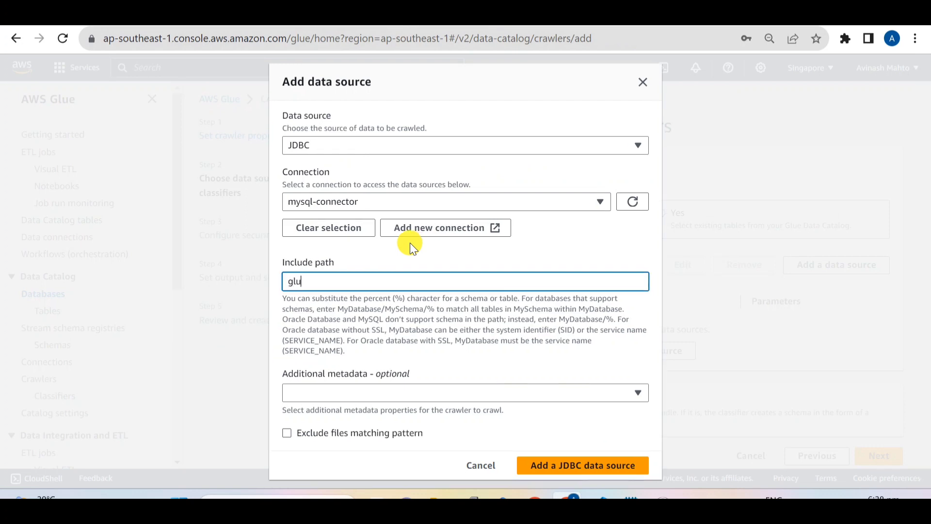
{"action": "type", "text": "edemo"}
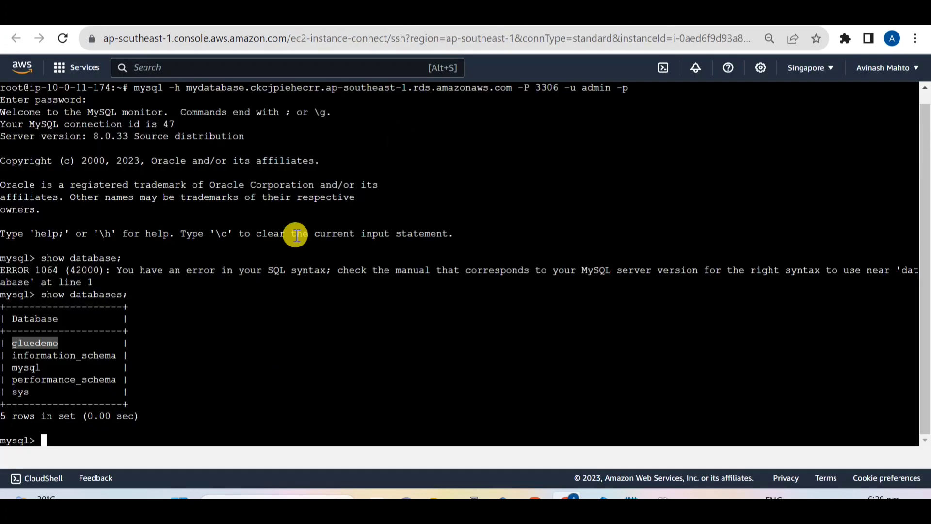
{"action": "double_click", "coordinate": [29, 343]}
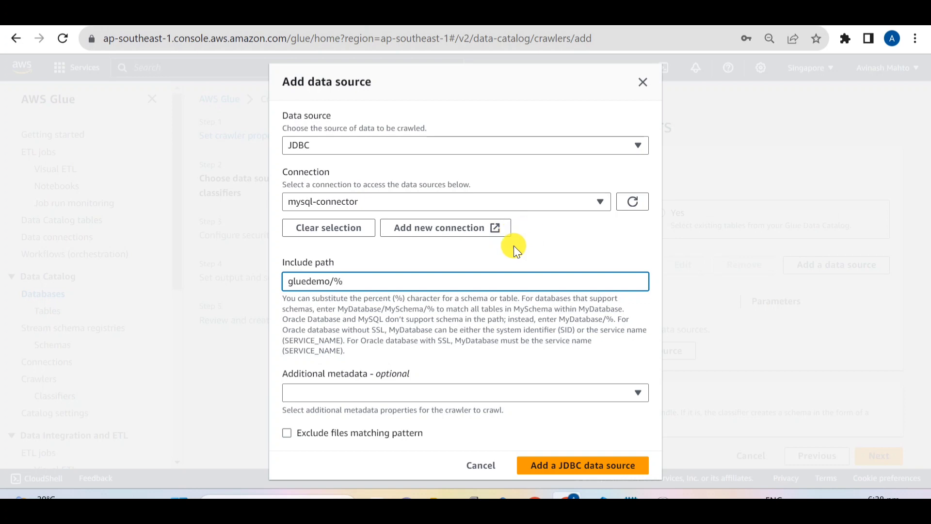
{"action": "left_click", "coordinate": [557, 467]}
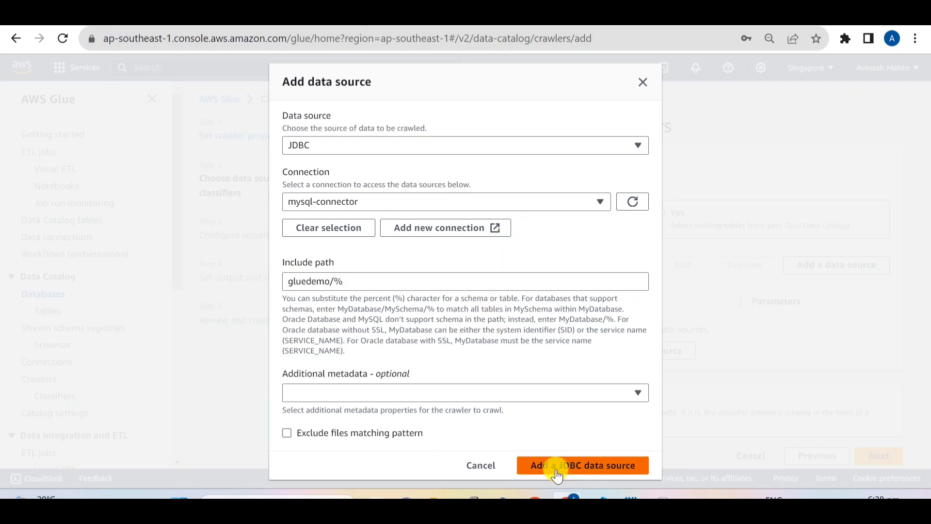
{"action": "left_click", "coordinate": [892, 419]}
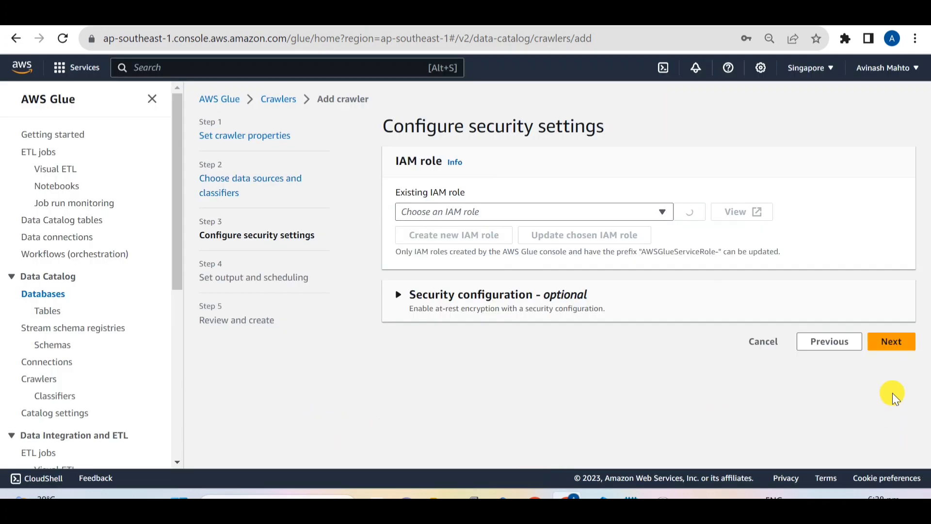
Assign the existing IAM role demo-glue-role to the crawler and continue to output and scheduling.
{"action": "left_click", "coordinate": [482, 212]}
{"action": "left_click", "coordinate": [426, 249]}
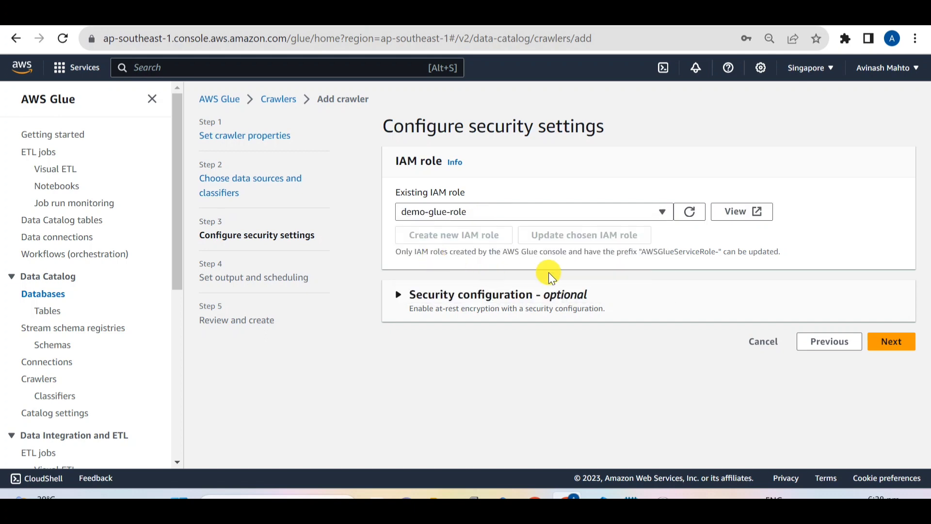
{"action": "left_click", "coordinate": [893, 342]}
Set mysql as the crawler's target database, keep the On demand frequency and continue to the review.
{"action": "scroll", "coordinate": [530, 297], "scroll_direction": "down", "scroll_amount": 1}
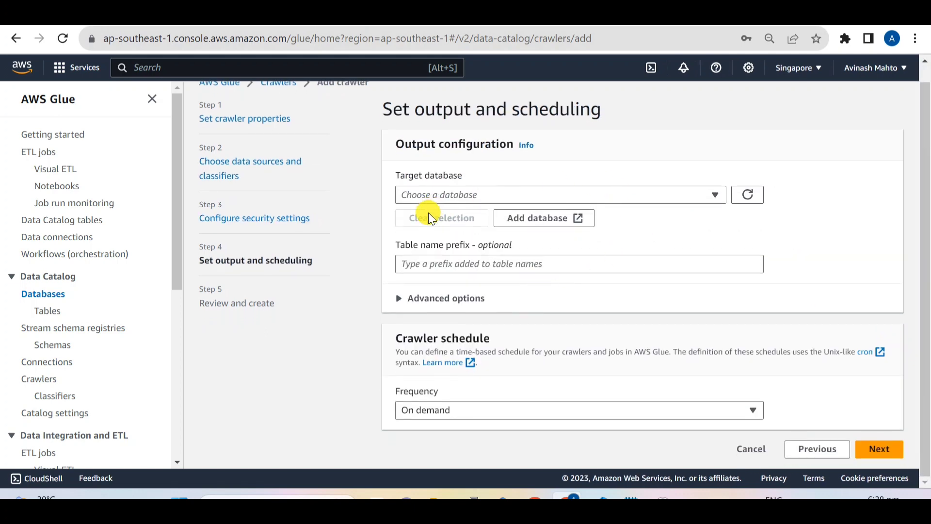
{"action": "left_click", "coordinate": [450, 194]}
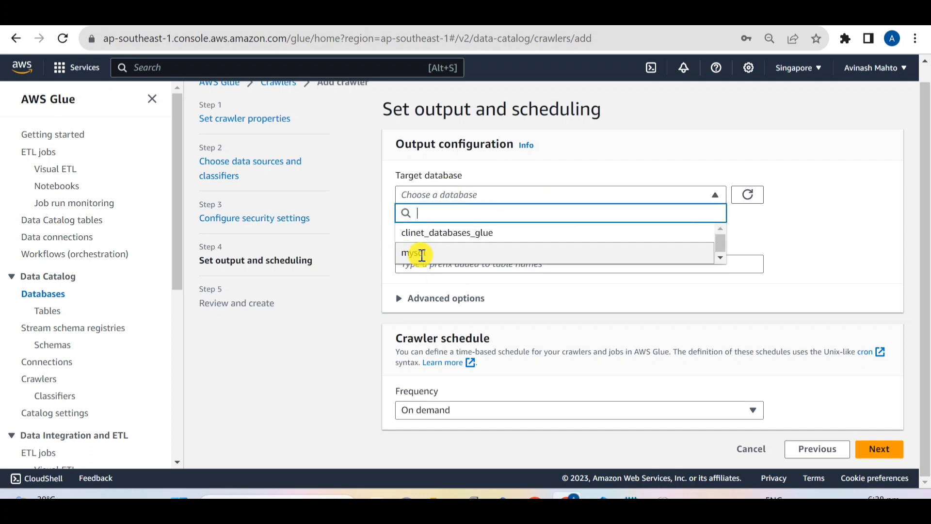
{"action": "left_click", "coordinate": [418, 254]}
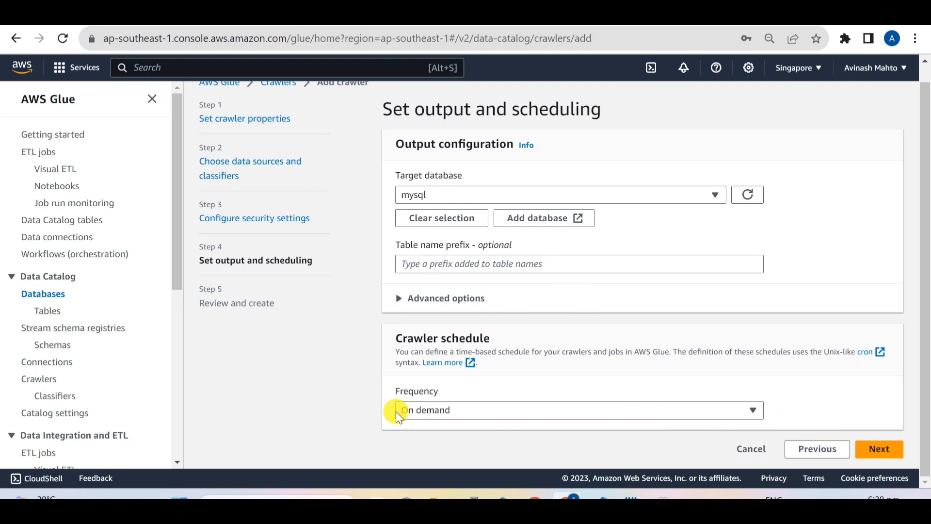
{"action": "left_click", "coordinate": [482, 412]}
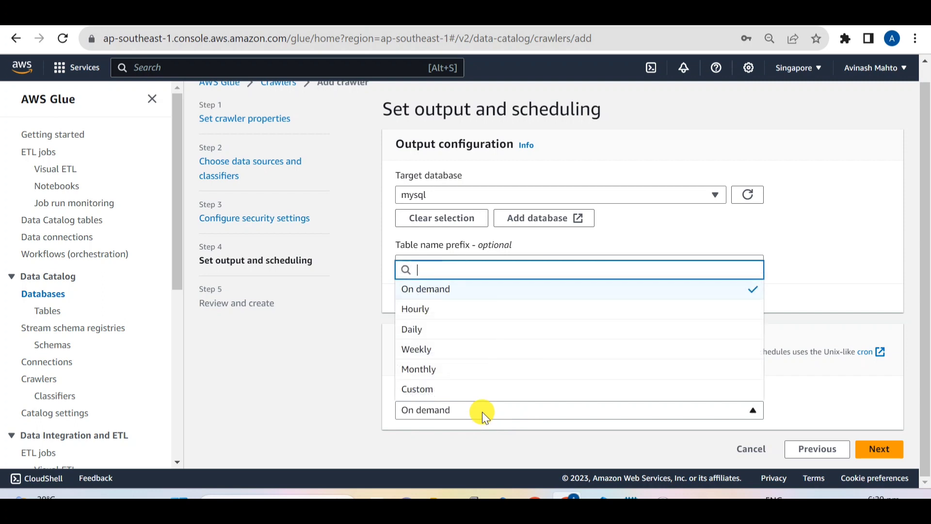
{"action": "left_click", "coordinate": [482, 412]}
{"action": "left_click", "coordinate": [878, 448]}
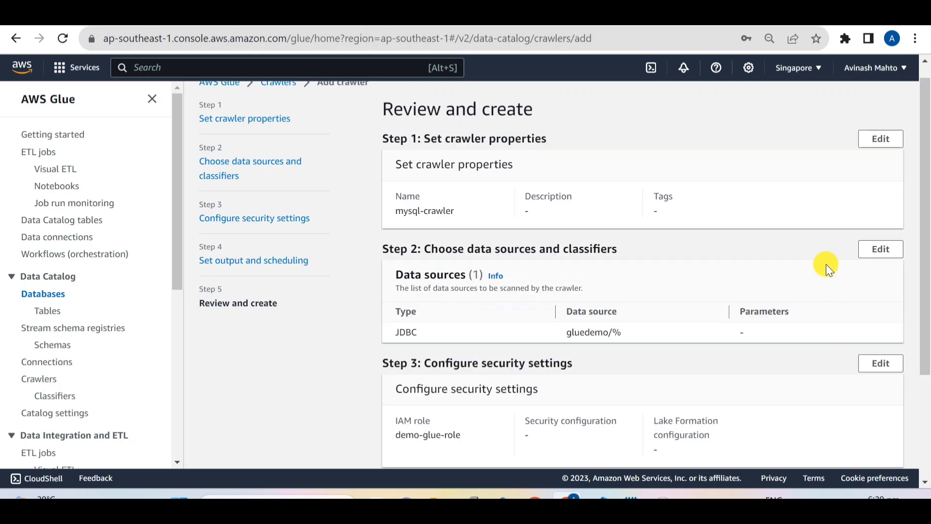
Review the mysql-crawler configuration and create the crawler.
{"action": "scroll", "coordinate": [819, 291], "scroll_direction": "down", "scroll_amount": 3}
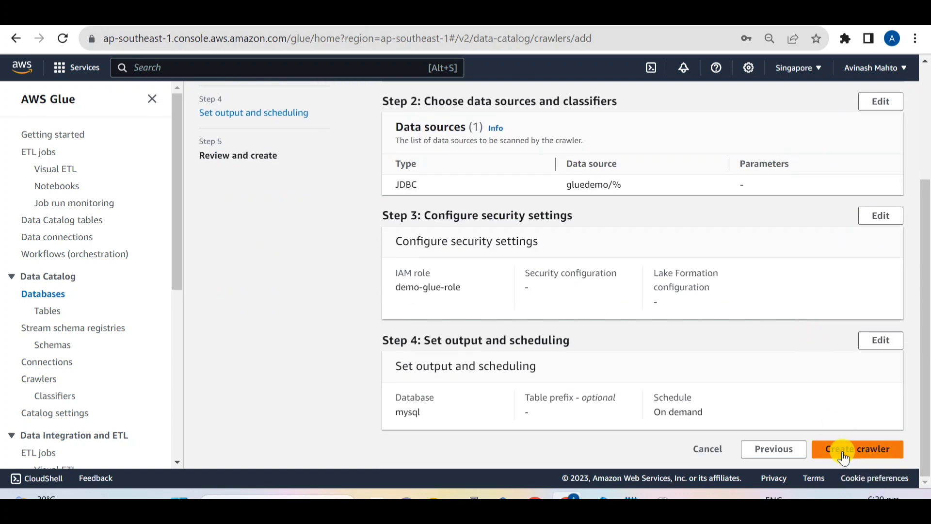
{"action": "left_click", "coordinate": [844, 456]}
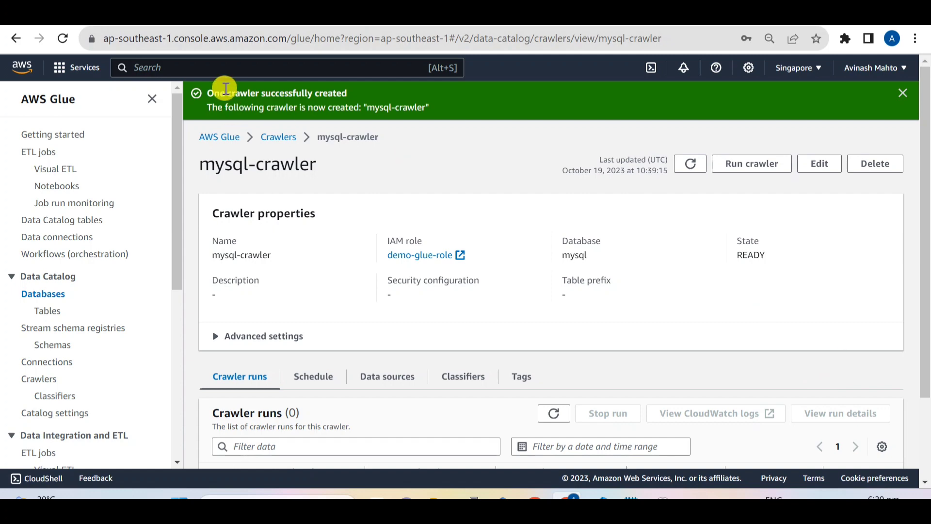
{"action": "left_click_drag", "start_coordinate": [370, 91], "coordinate": [187, 92]}
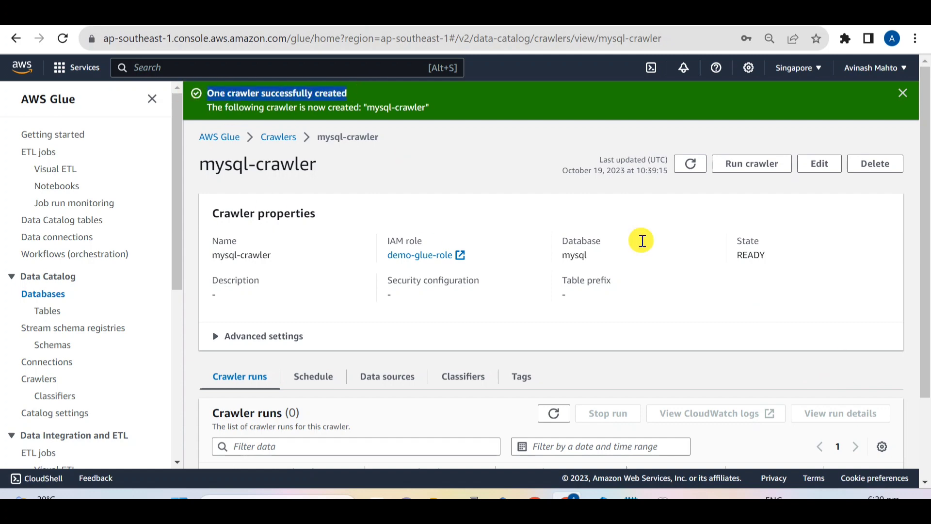
Run mysql-crawler and check the duration, status and table changes in its list of crawler runs.
{"action": "scroll", "coordinate": [735, 234], "scroll_direction": "down", "scroll_amount": 2}
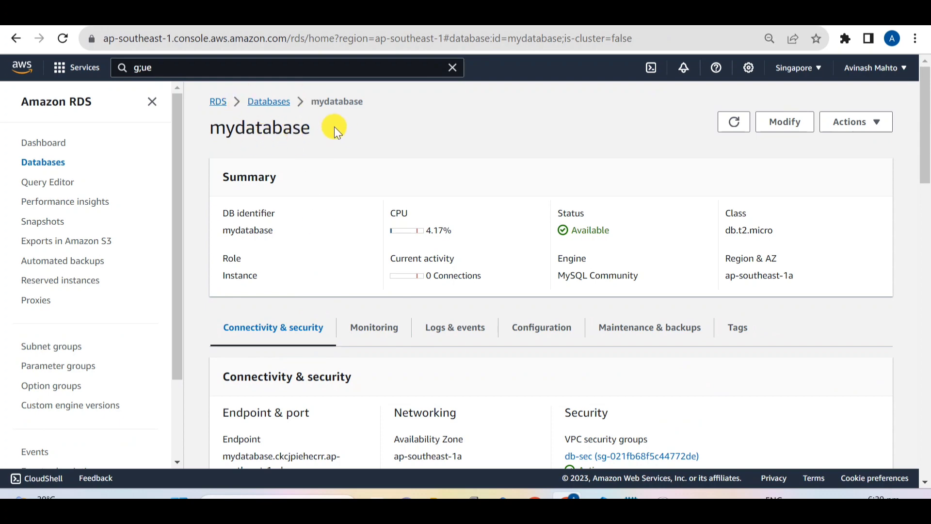
{"action": "left_click_drag", "start_coordinate": [334, 127], "coordinate": [197, 134]}
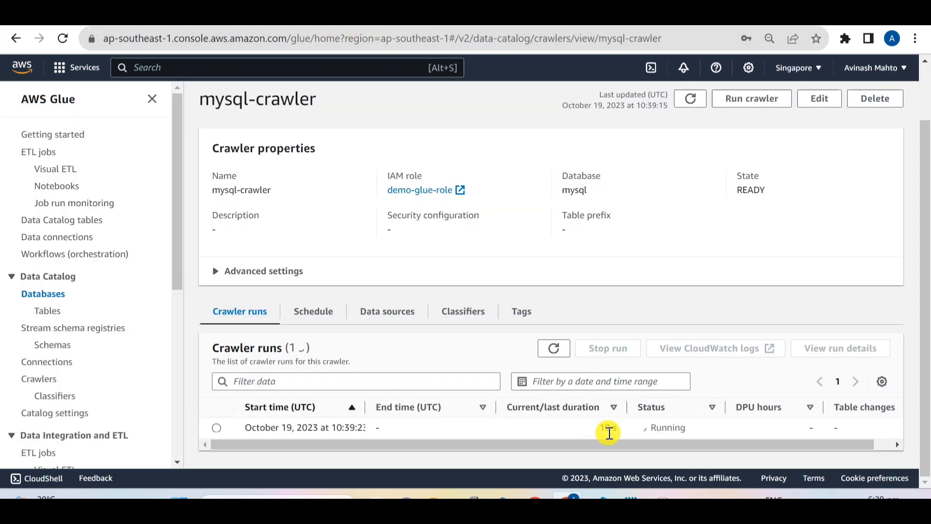
{"action": "left_click_drag", "start_coordinate": [600, 434], "coordinate": [619, 434]}
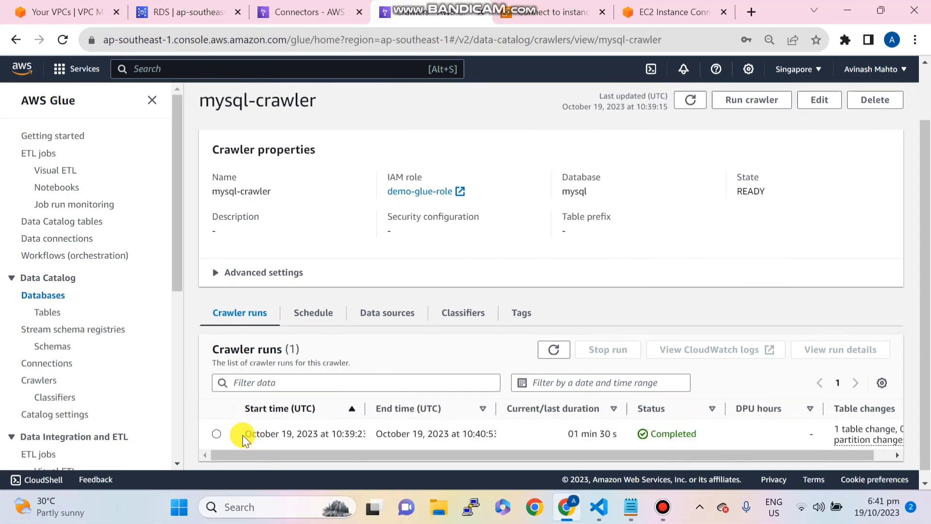
{"action": "left_click_drag", "start_coordinate": [244, 433], "coordinate": [819, 437]}
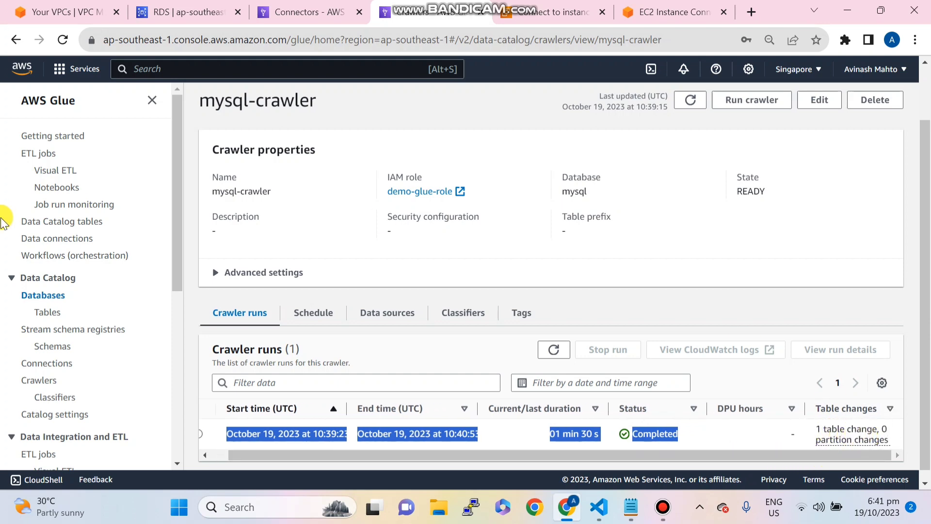
Open the Data Catalog tables list, refresh it and widen the Name column to read the full table names.
{"action": "left_click", "coordinate": [50, 313]}
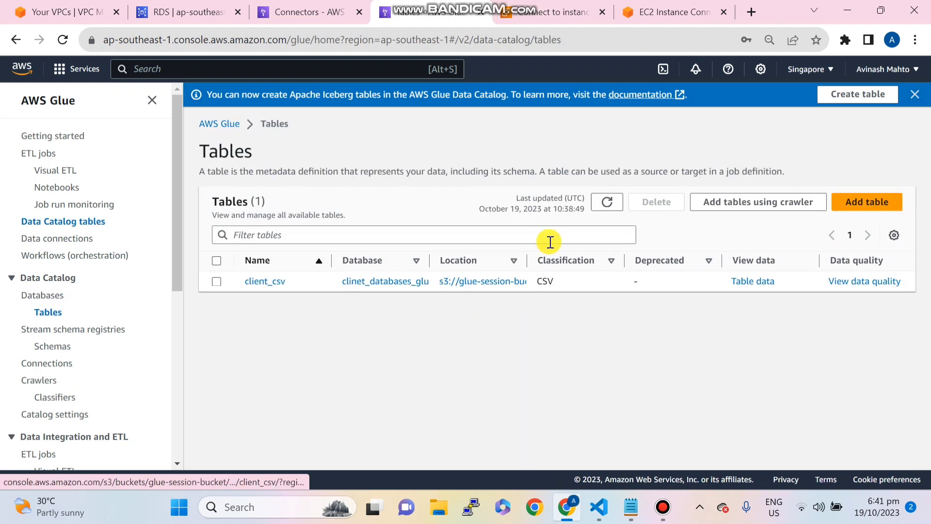
{"action": "left_click", "coordinate": [607, 203]}
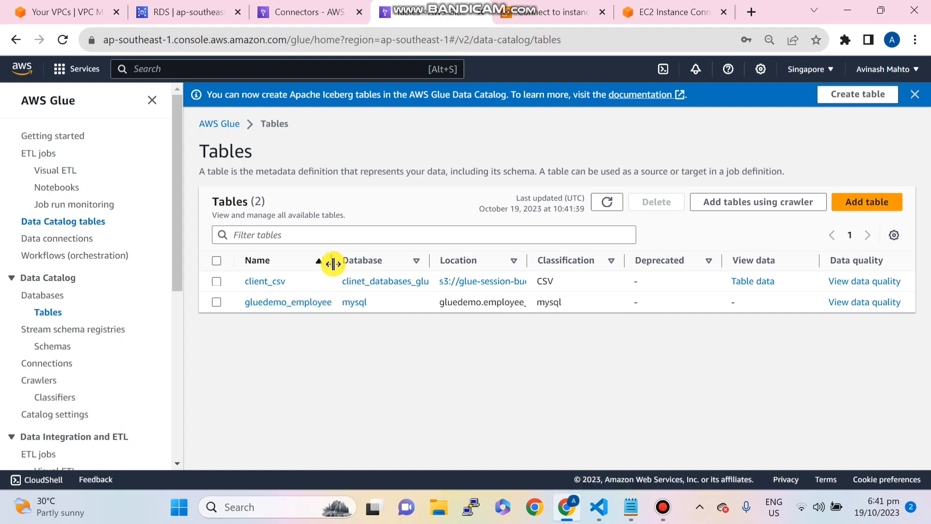
{"action": "left_click_drag", "start_coordinate": [332, 260], "coordinate": [410, 261]}
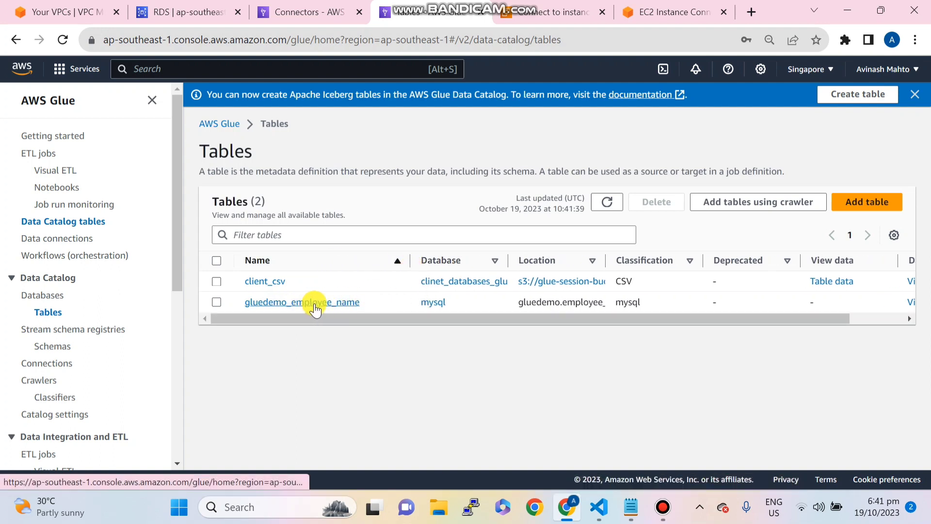
Switch to the EC2 Instance Connect MySQL session and select the gluedemo database with use gluedemo.
{"action": "left_click", "coordinate": [652, 13]}
{"action": "left_click", "coordinate": [256, 381]}
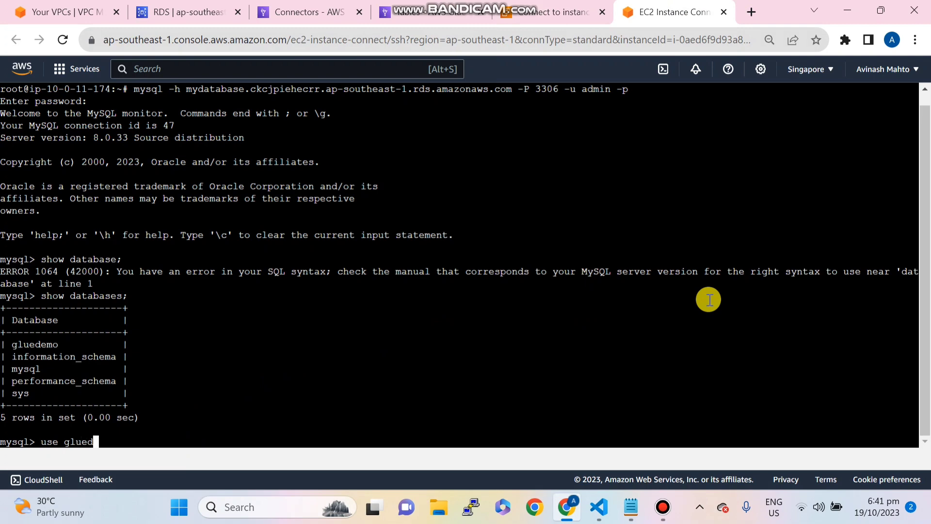
{"action": "key", "text": "Return"}
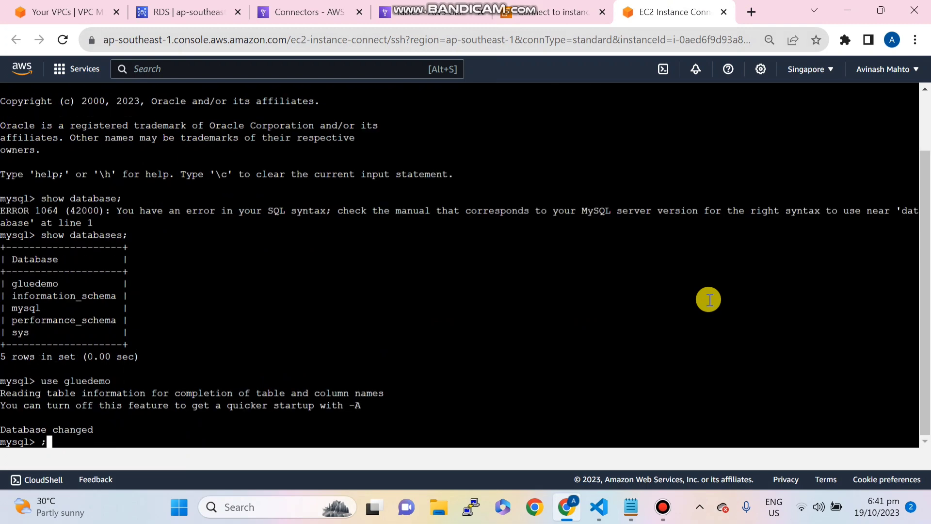
Clear the terminal and list the tables in the gluedemo database with show tables;.
{"action": "key", "text": "ctrl+l"}
{"action": "type", "text": "s"}
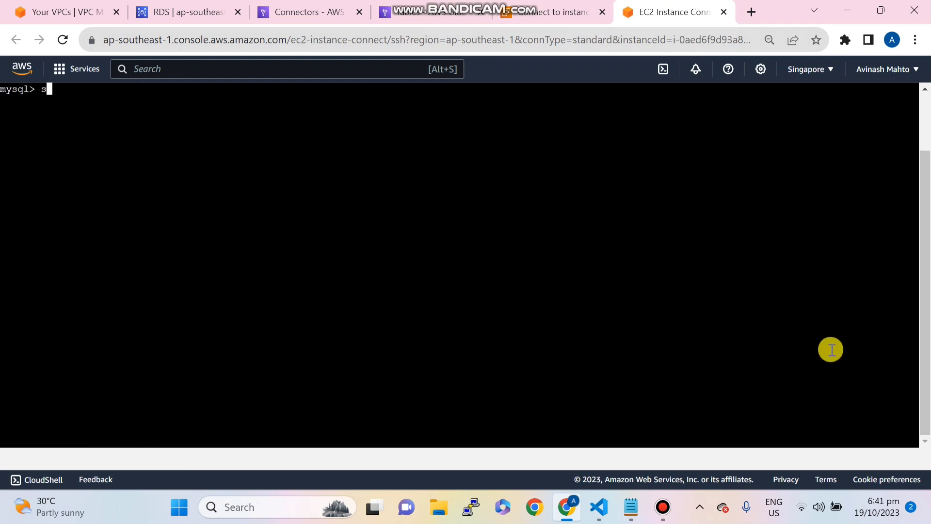
{"action": "type", "text": "how tables;"}
{"action": "key", "text": "Return"}
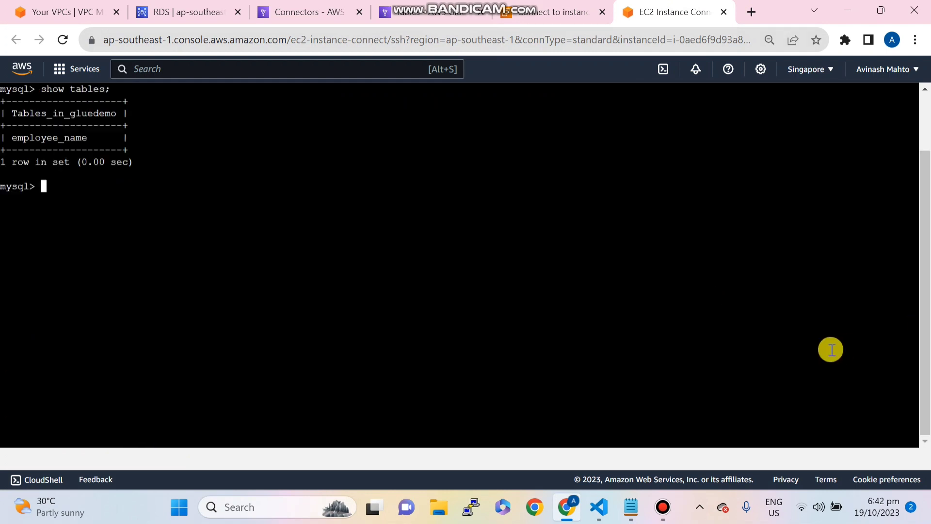
Open gluedemo_employee_name from the Data Catalog tables in AWS Glue and examine the column names in its schema.
{"action": "double_click", "coordinate": [34, 138]}
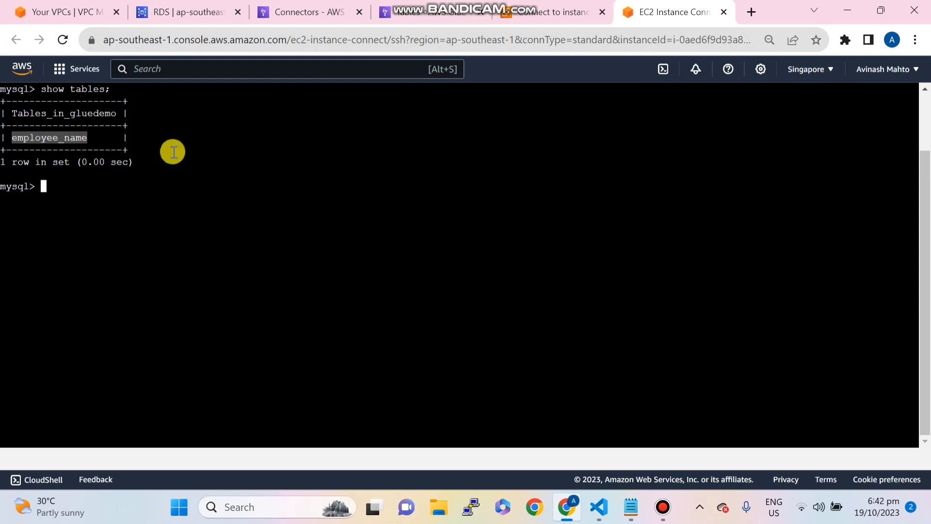
{"action": "left_click", "coordinate": [418, 13]}
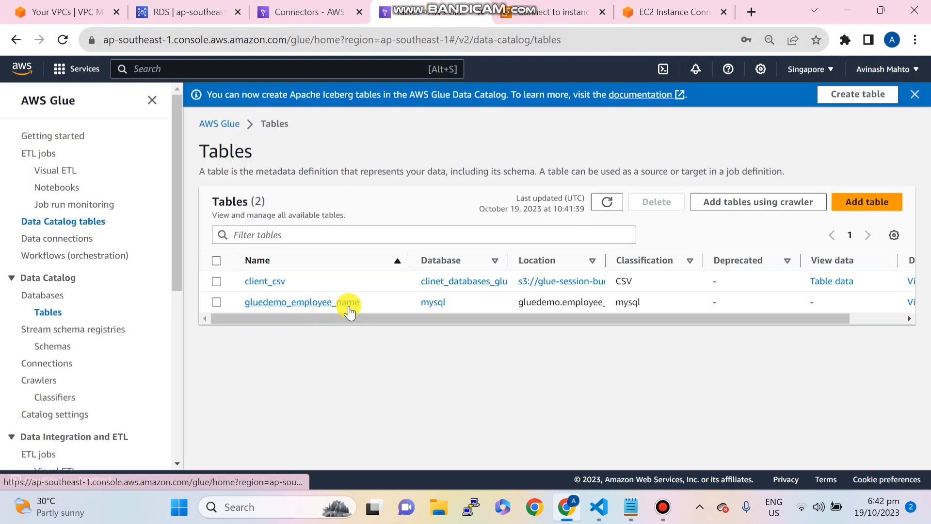
{"action": "left_click", "coordinate": [275, 304]}
{"action": "scroll", "coordinate": [491, 321], "scroll_direction": "down", "scroll_amount": 3}
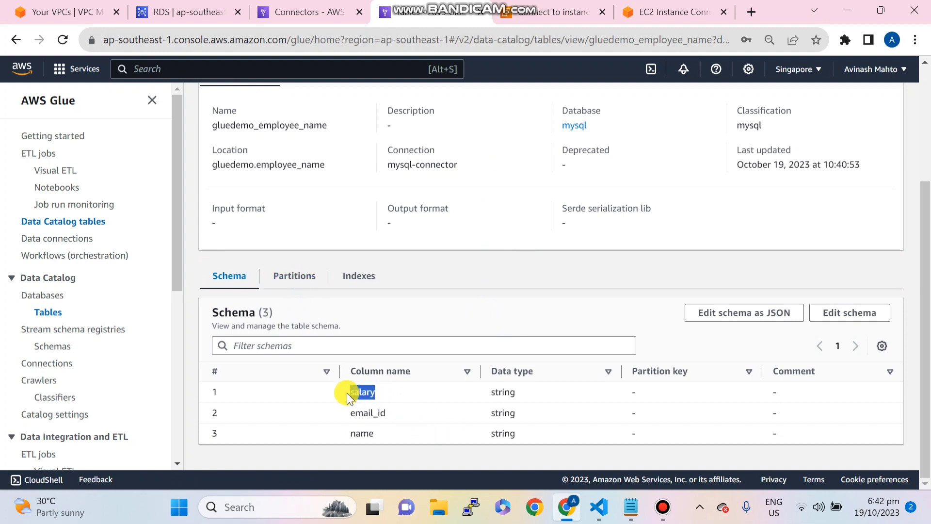
{"action": "double_click", "coordinate": [361, 433]}
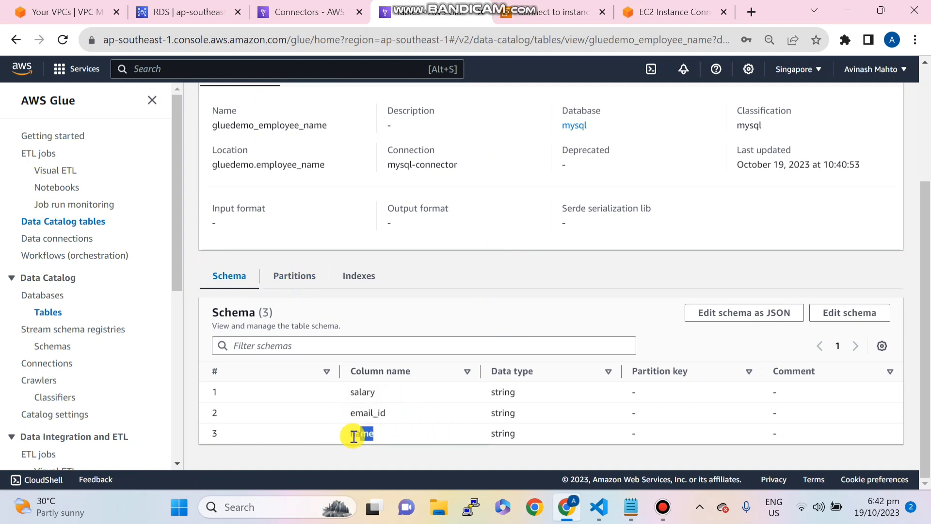
{"action": "left_click_drag", "start_coordinate": [342, 412], "coordinate": [344, 413]}
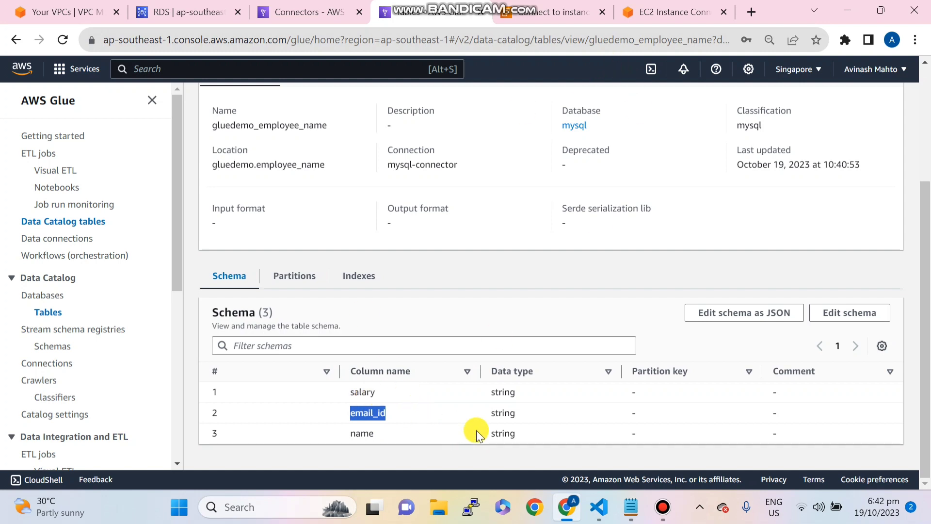
Switch to the EC2 Instance Connect MySQL session and show the source table's structure with describe employee_name;.
{"action": "left_click", "coordinate": [676, 14]}
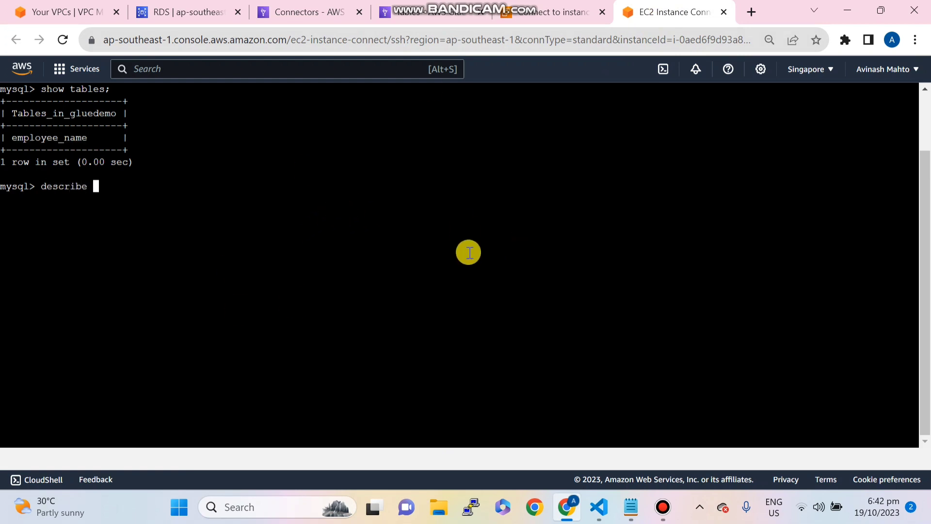
{"action": "double_click", "coordinate": [46, 139]}
{"action": "right_click", "coordinate": [46, 139]}
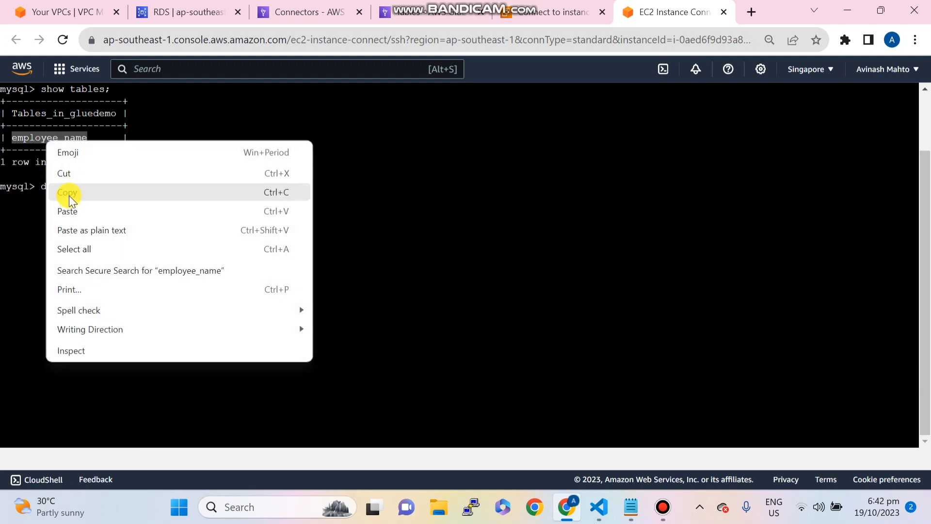
{"action": "left_click", "coordinate": [69, 194]}
{"action": "right_click", "coordinate": [217, 208]}
{"action": "left_click", "coordinate": [237, 278]}
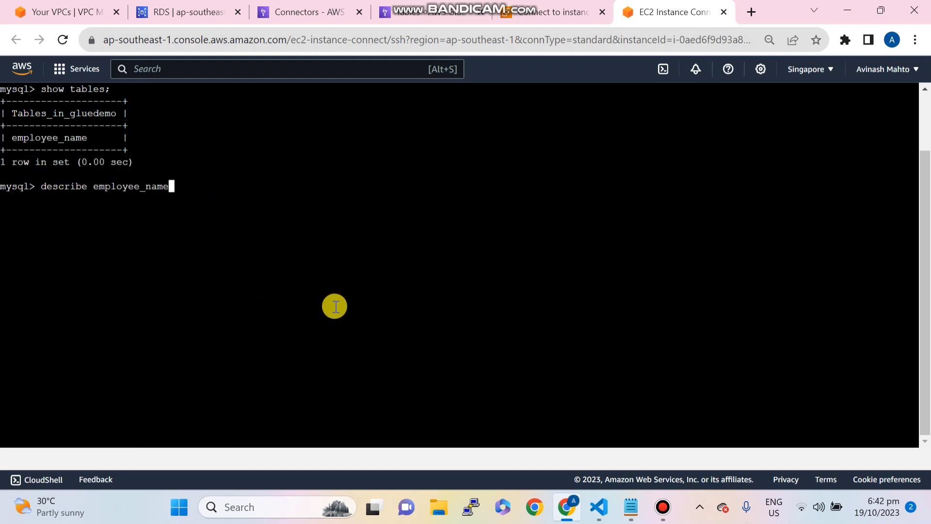
{"action": "key", "text": "Return"}
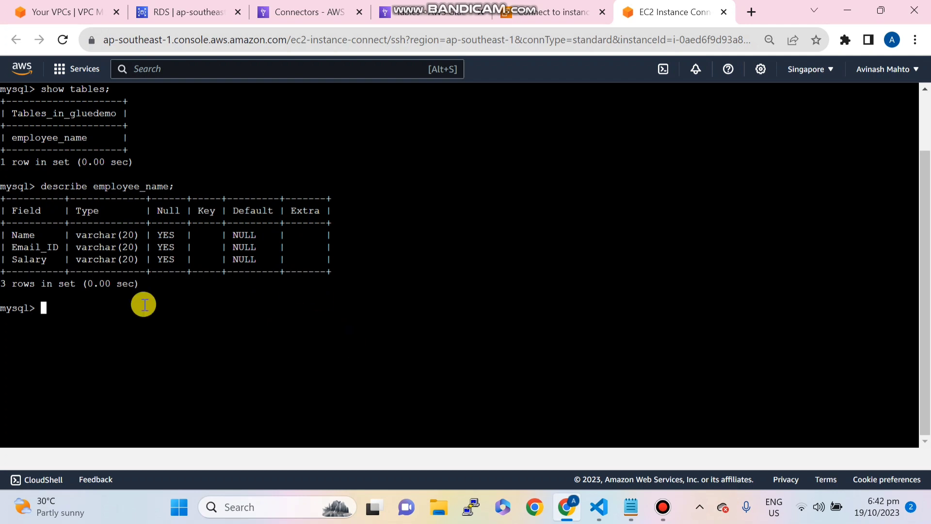
Compare the Name, Email_ID and Salary fields of employee_name with the column names in the AWS Glue table schema.
{"action": "double_click", "coordinate": [23, 235]}
{"action": "double_click", "coordinate": [26, 249]}
{"action": "double_click", "coordinate": [29, 260]}
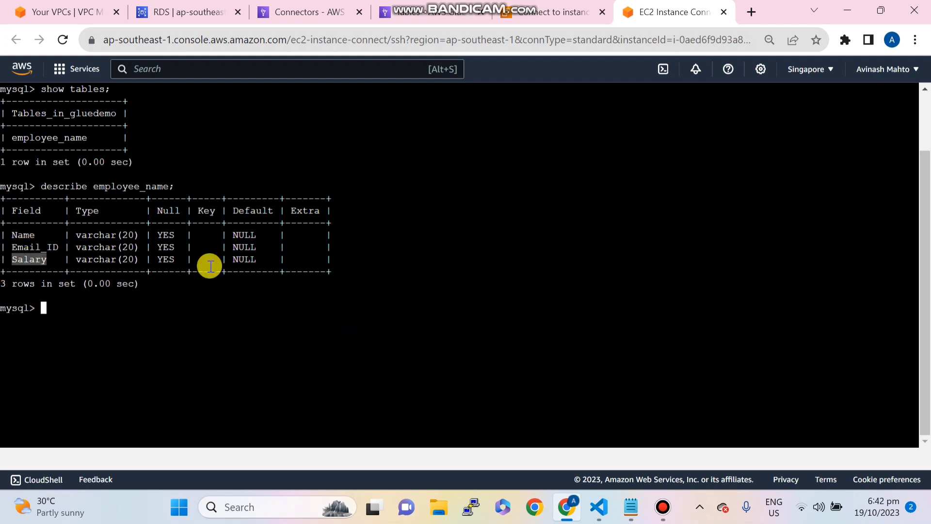
{"action": "left_click", "coordinate": [433, 13]}
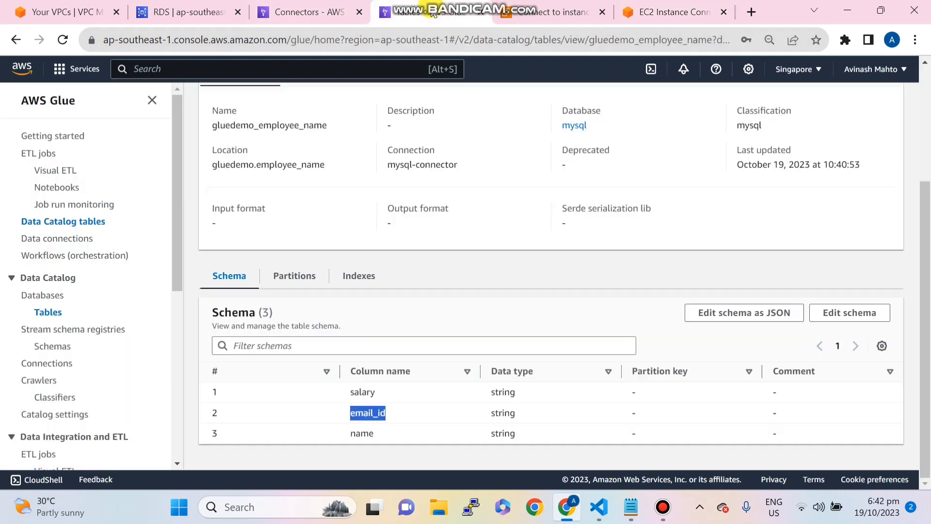
{"action": "left_click", "coordinate": [363, 390]}
{"action": "double_click", "coordinate": [369, 413]}
{"action": "double_click", "coordinate": [361, 434]}
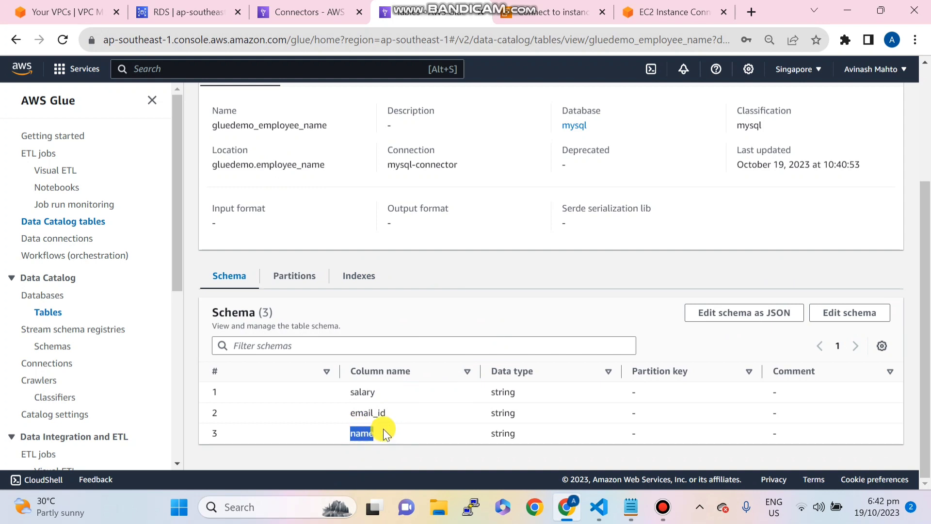
Open the ETL jobs page in AWS Glue Studio and create a blank Visual ETL job.
{"action": "scroll", "coordinate": [68, 318], "scroll_direction": "down", "scroll_amount": 3}
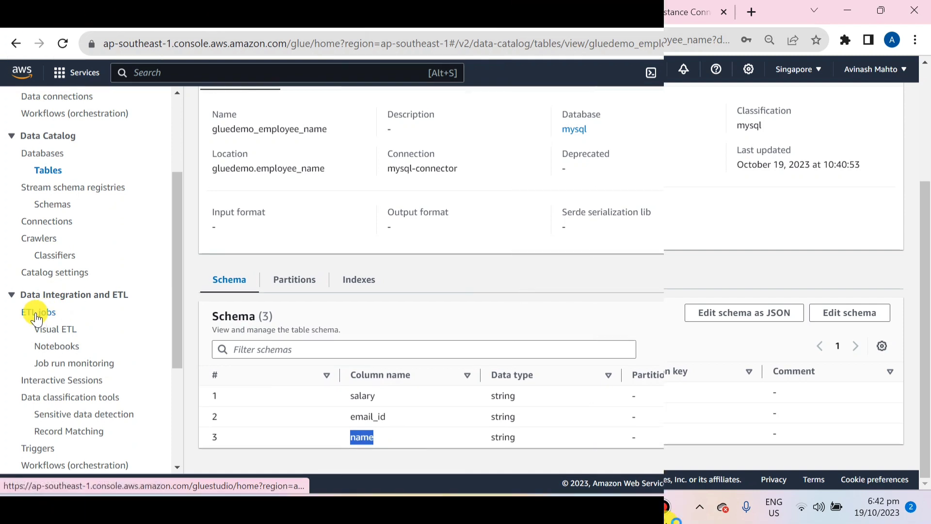
{"action": "left_click", "coordinate": [44, 309]}
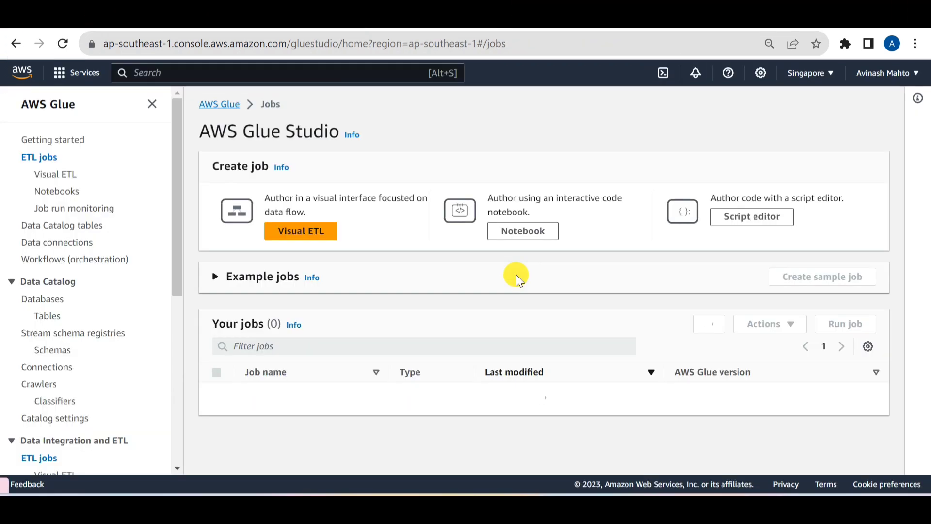
{"action": "left_click", "coordinate": [301, 240]}
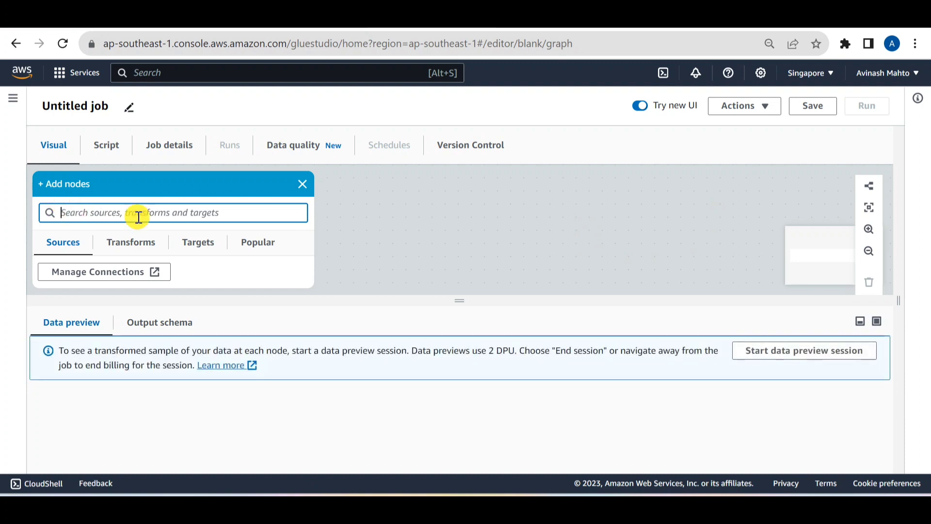
Search the nodes for sources and add an AWS Glue Data Catalog source to the job canvas.
{"action": "type", "text": "de"}
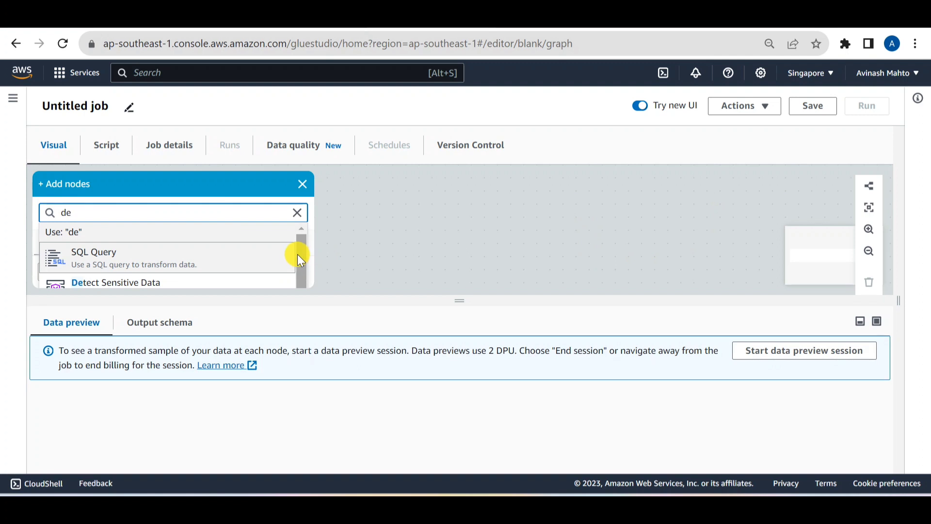
{"action": "key", "text": "BackSpace"}
{"action": "key", "text": "BackSpace"}
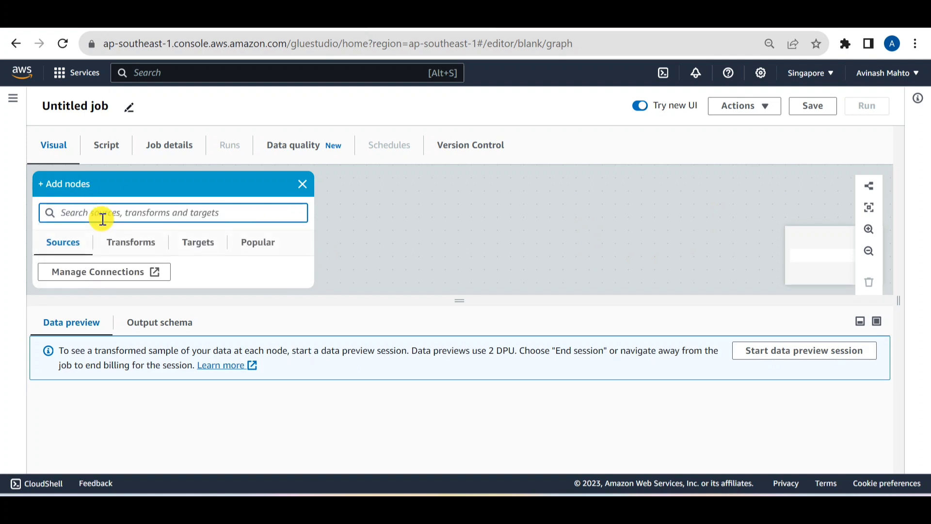
{"action": "type", "text": "so"}
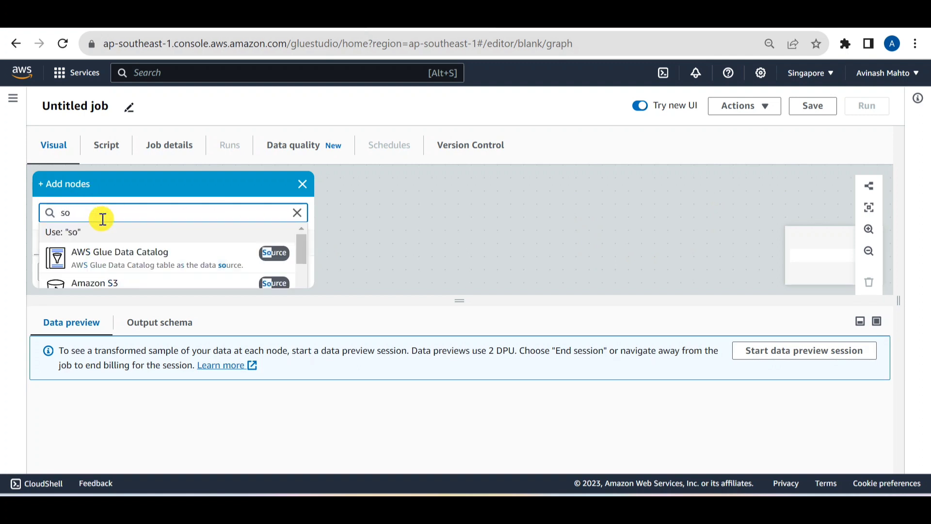
{"action": "left_click", "coordinate": [116, 253]}
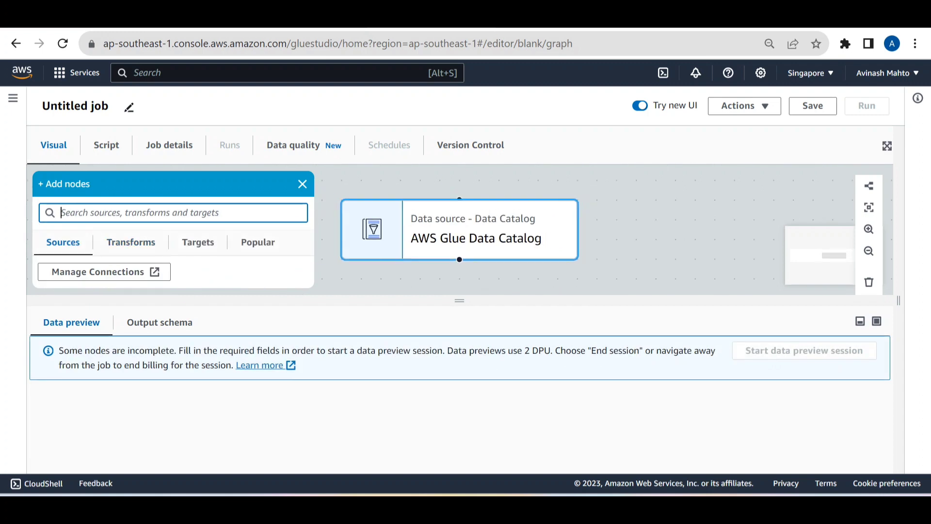
Switch to the AWS Glue Connectors page, reopen Data connections and go to the Data Catalog tables list.
{"action": "left_click", "coordinate": [291, 17]}
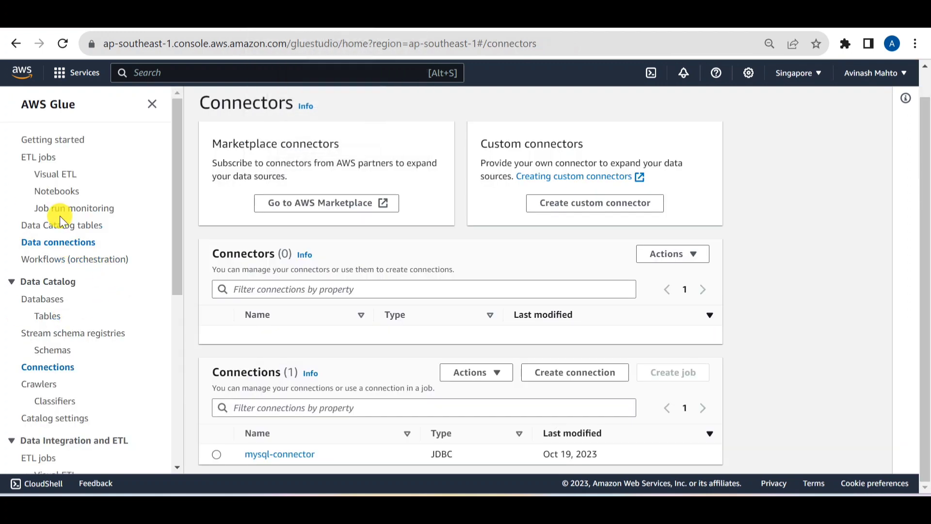
{"action": "left_click", "coordinate": [57, 241]}
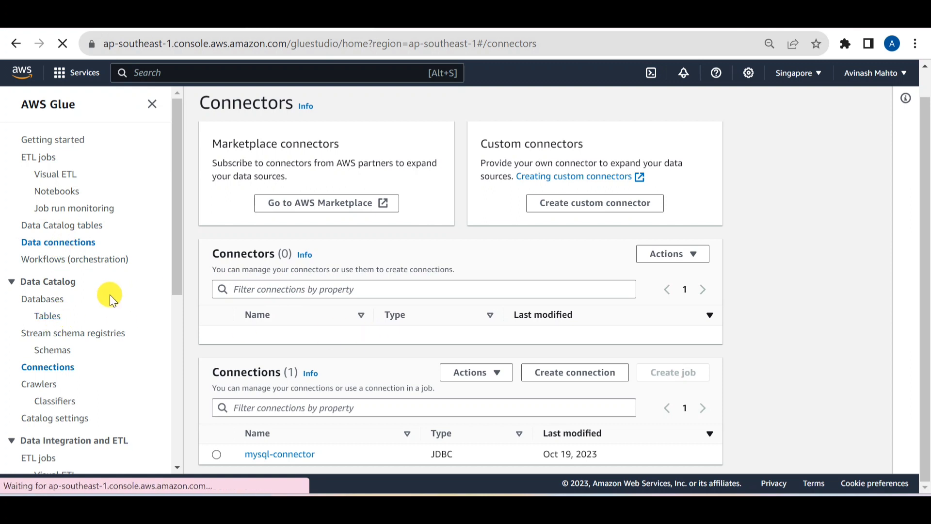
{"action": "left_click", "coordinate": [53, 321]}
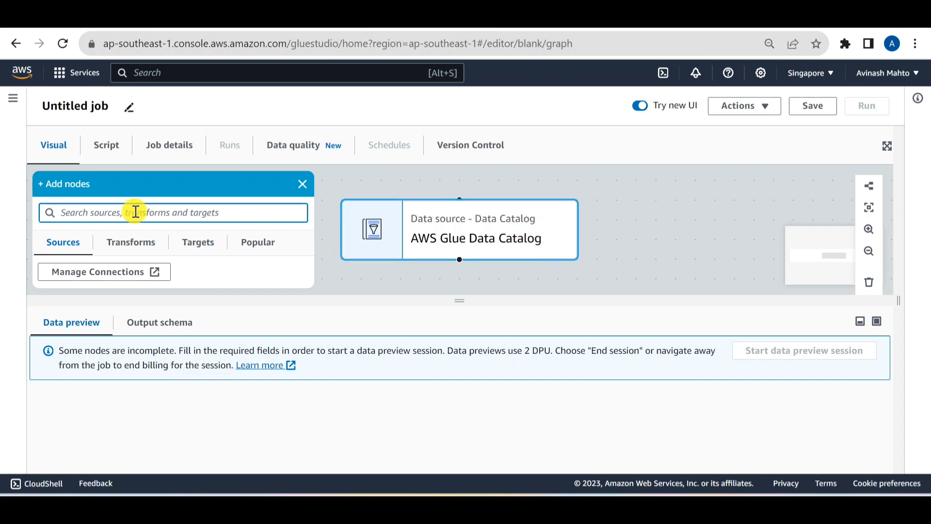
Set the AWS Glue Data Catalog source node's database to mysql and its table to gluedemo_employee_name.
{"action": "left_click", "coordinate": [473, 216]}
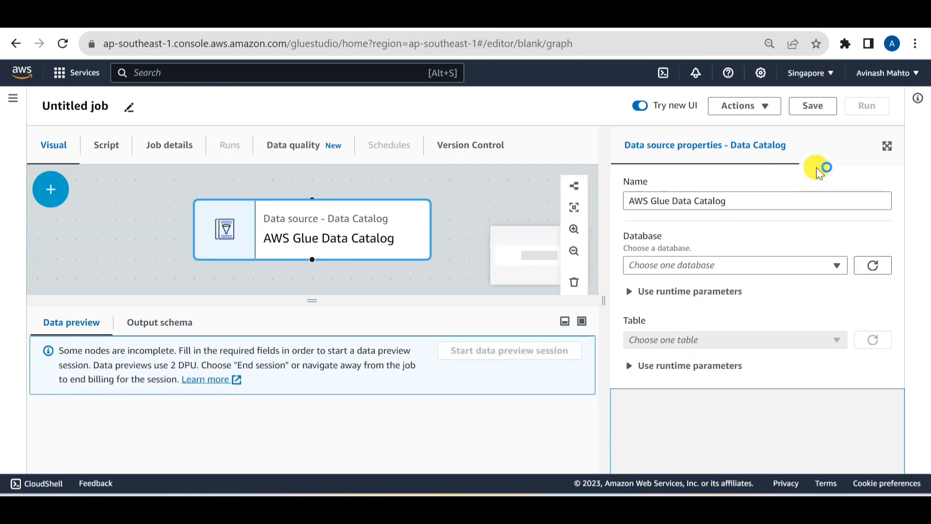
{"action": "left_click", "coordinate": [701, 267]}
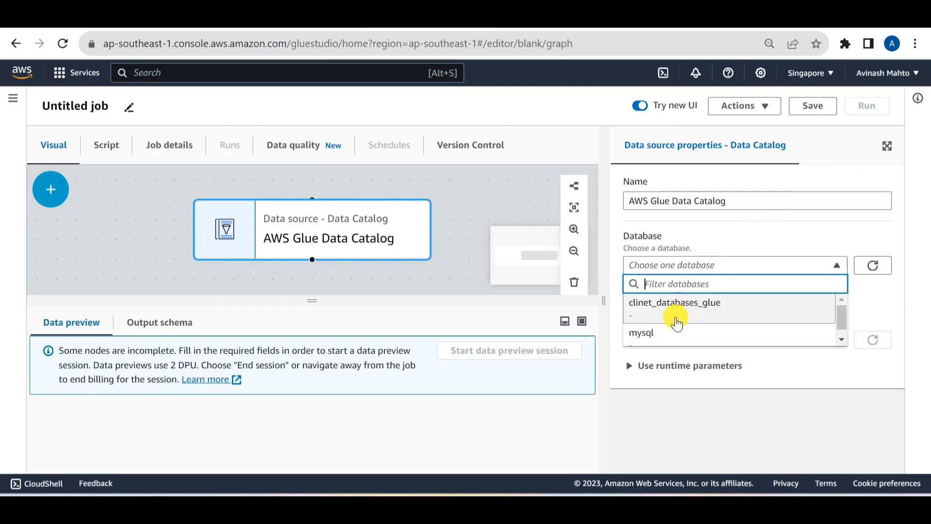
{"action": "scroll", "coordinate": [676, 333], "scroll_direction": "down", "scroll_amount": 1}
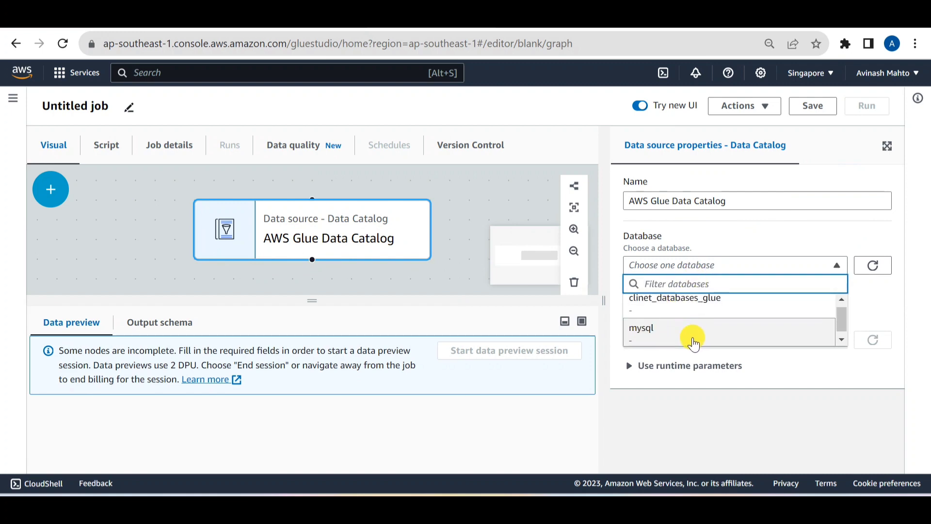
{"action": "left_click", "coordinate": [648, 332]}
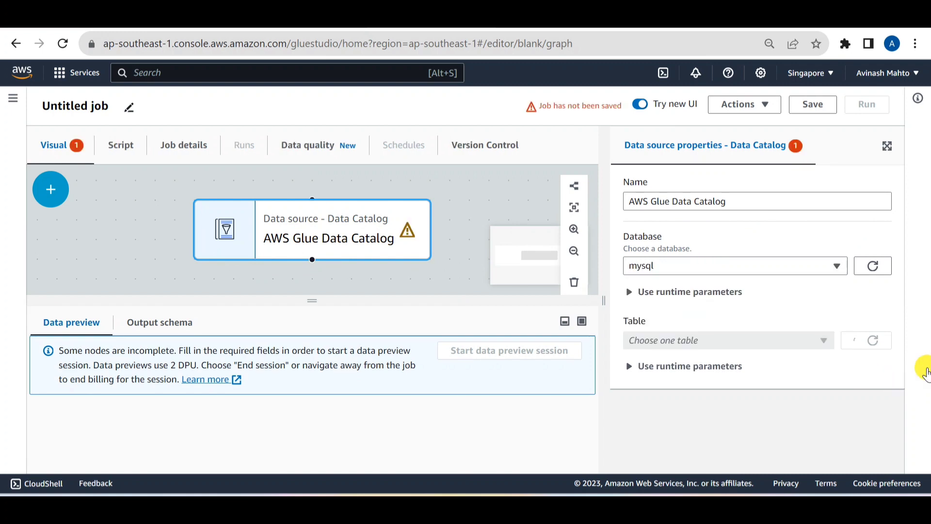
{"action": "left_click", "coordinate": [713, 340]}
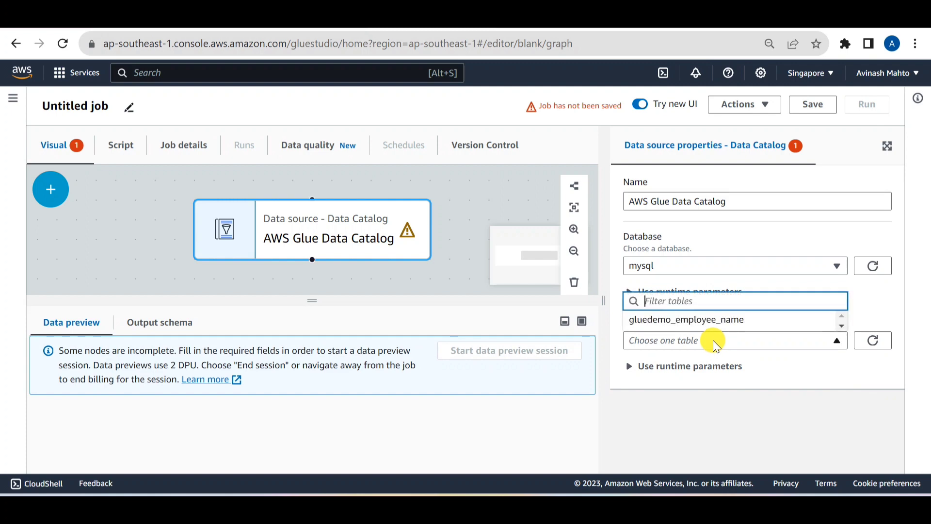
{"action": "left_click", "coordinate": [656, 319]}
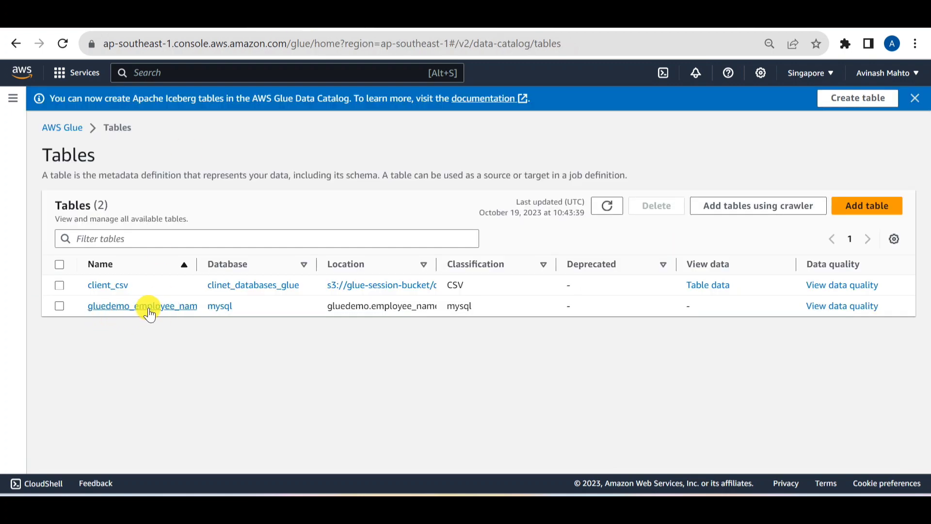
{"action": "left_click", "coordinate": [430, 20]}
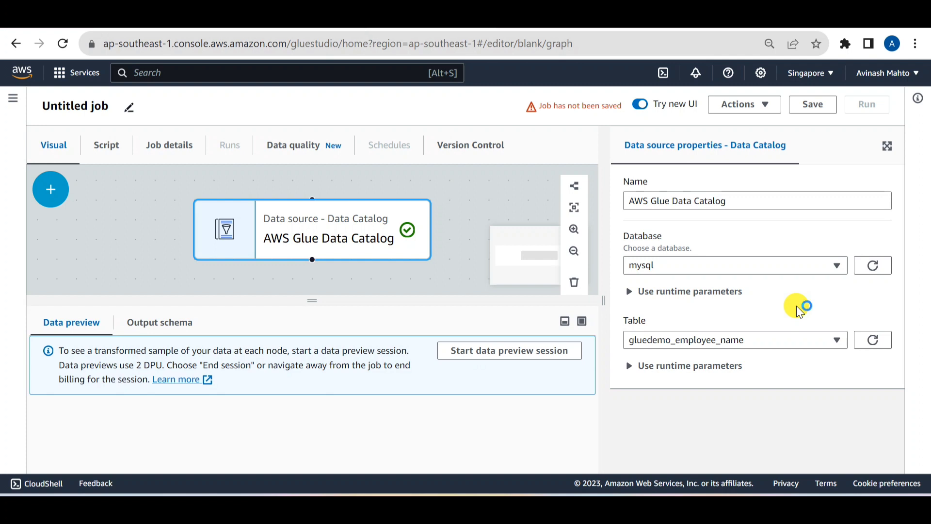
Add an Amazon S3 target node fed by the AWS Glue Data Catalog source, and close the node picker.
{"action": "left_click", "coordinate": [51, 189]}
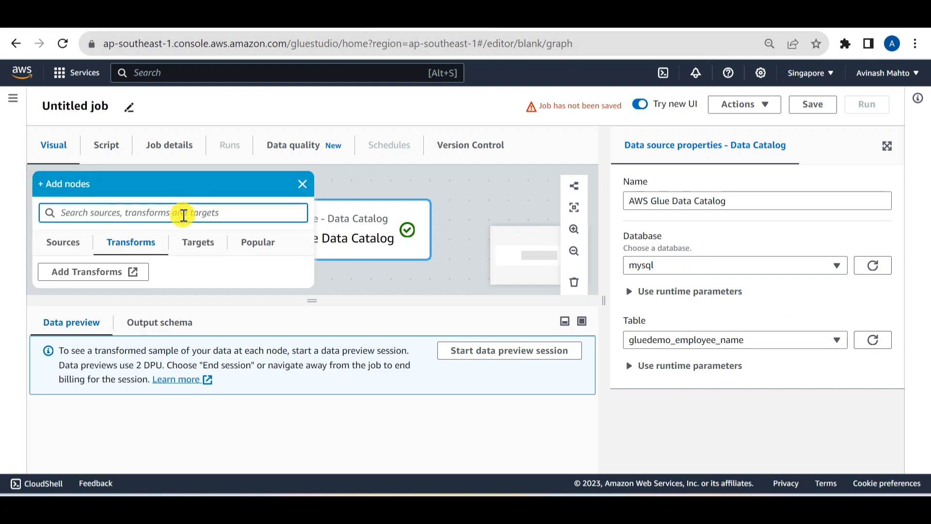
{"action": "type", "text": "targ"}
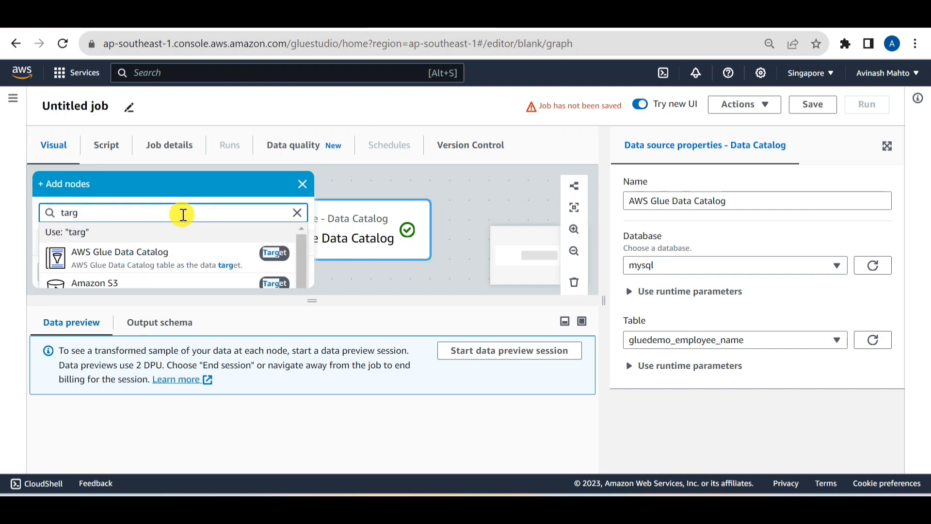
{"action": "scroll", "coordinate": [126, 243], "scroll_direction": "down", "scroll_amount": 2}
{"action": "scroll", "coordinate": [131, 251], "scroll_direction": "up", "scroll_amount": 2}
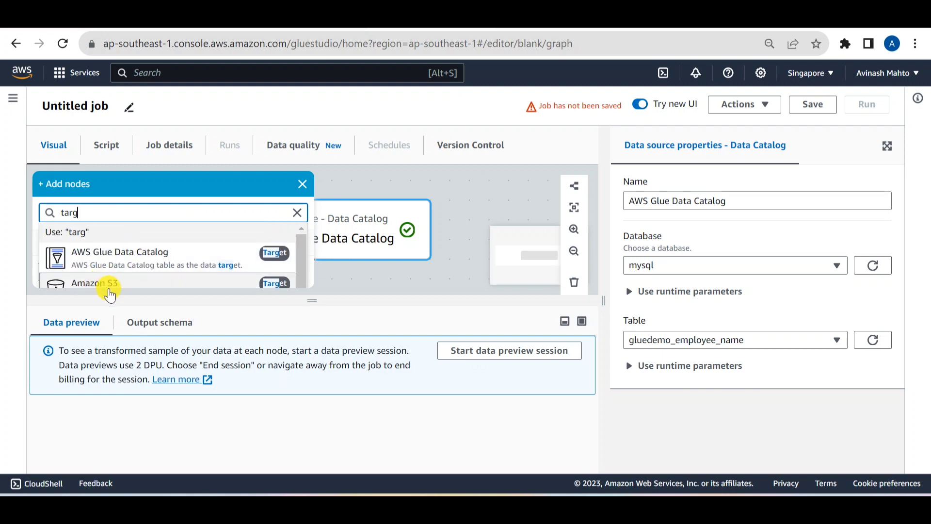
{"action": "left_click", "coordinate": [167, 284]}
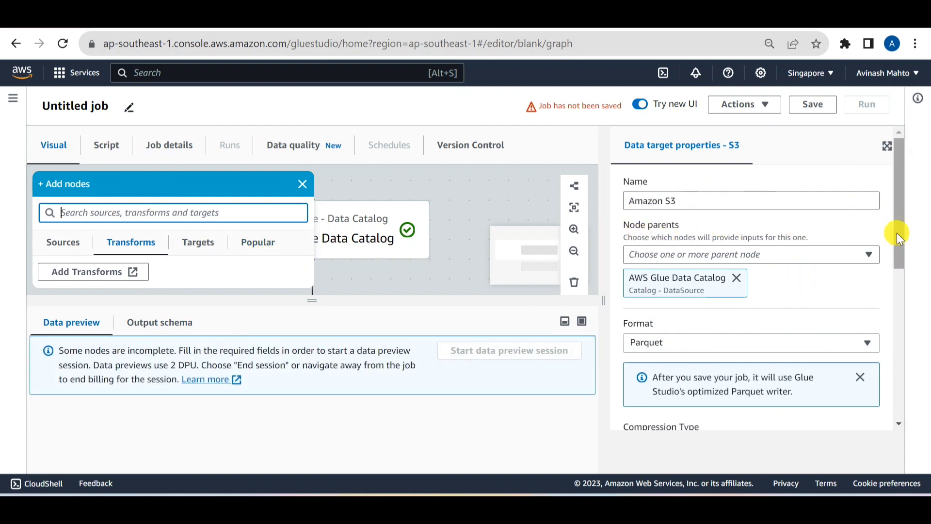
{"action": "left_click_drag", "start_coordinate": [897, 232], "coordinate": [902, 213]}
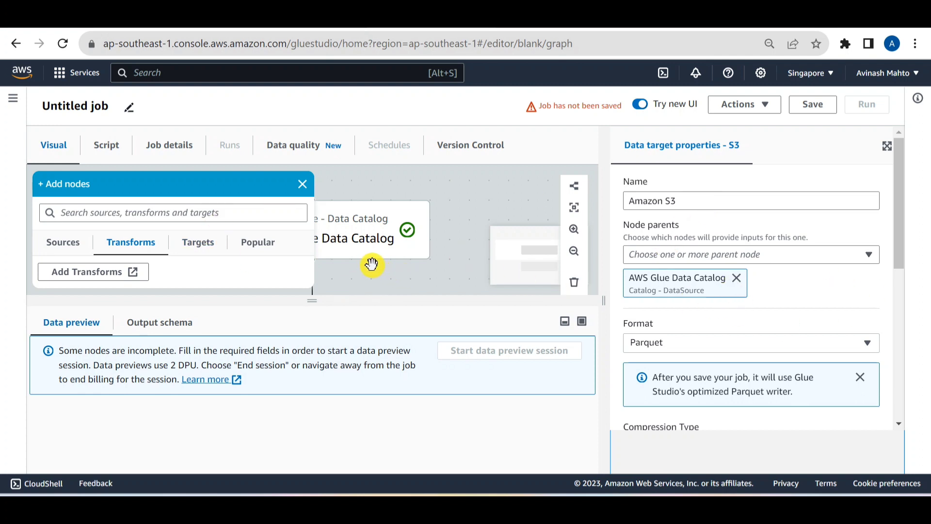
{"action": "left_click", "coordinate": [302, 184]}
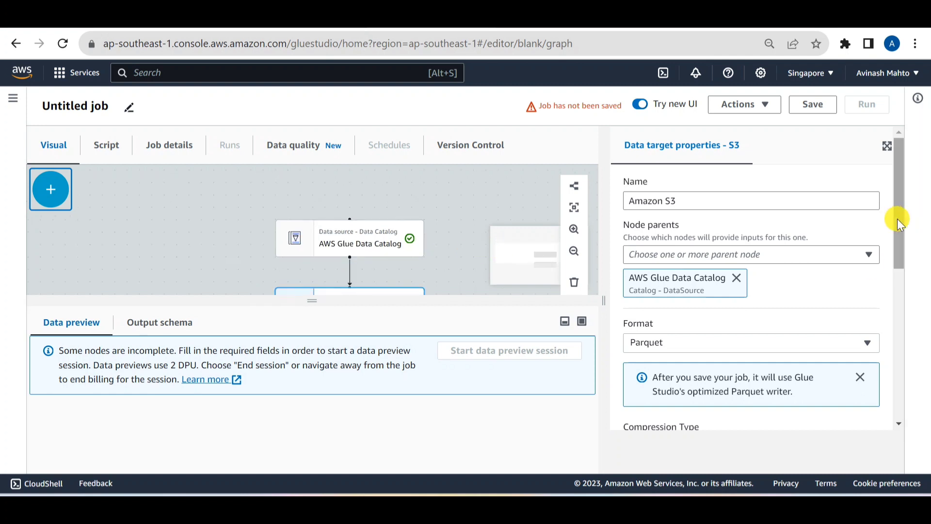
Set the Amazon S3 target node's location to the scripts/ folder in glue-session-bucket, dismissing the Parquet writer note.
{"action": "left_click_drag", "start_coordinate": [898, 219], "coordinate": [901, 238]}
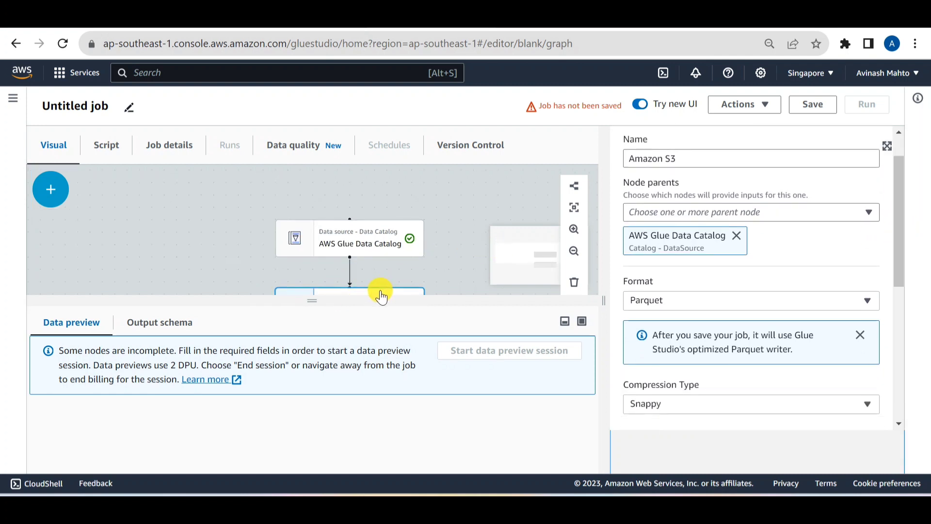
{"action": "left_click_drag", "start_coordinate": [381, 296], "coordinate": [362, 361]}
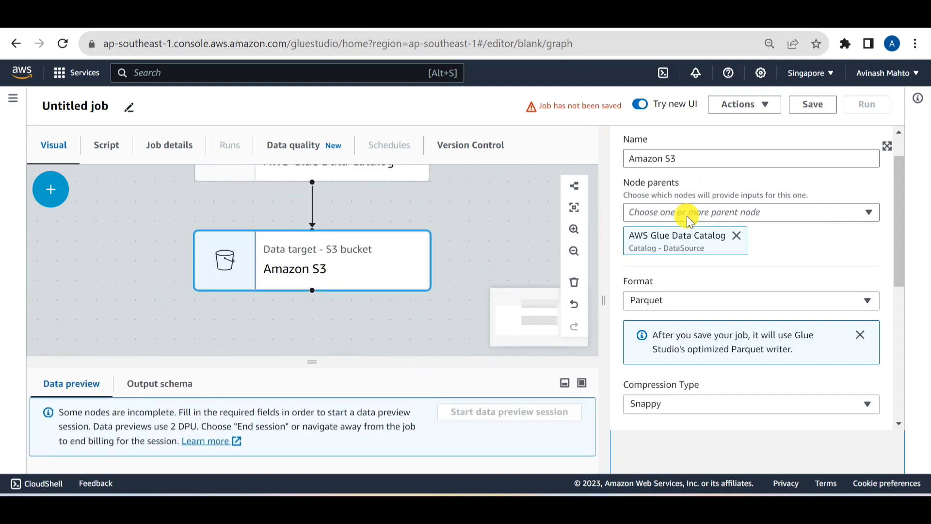
{"action": "left_click", "coordinate": [861, 334]}
{"action": "scroll", "coordinate": [735, 335], "scroll_direction": "down", "scroll_amount": 3}
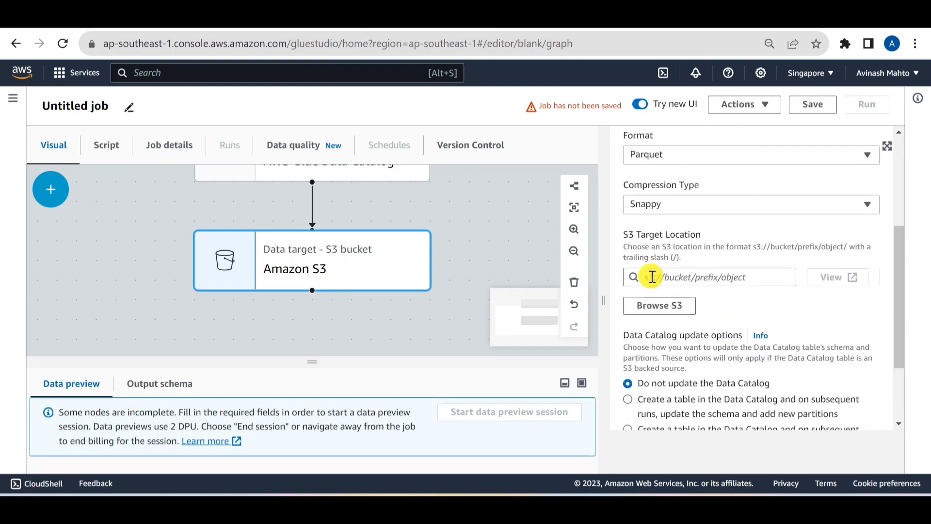
{"action": "left_click", "coordinate": [653, 310]}
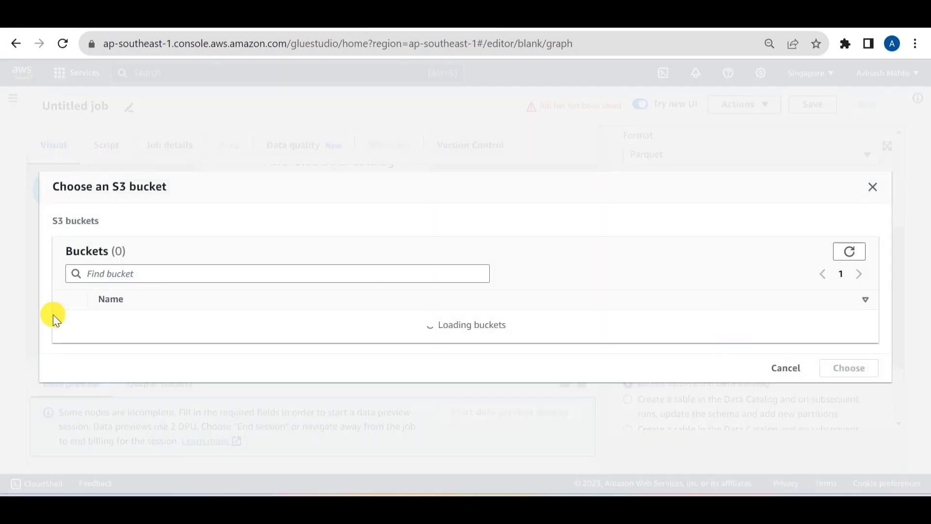
{"action": "left_click", "coordinate": [136, 323]}
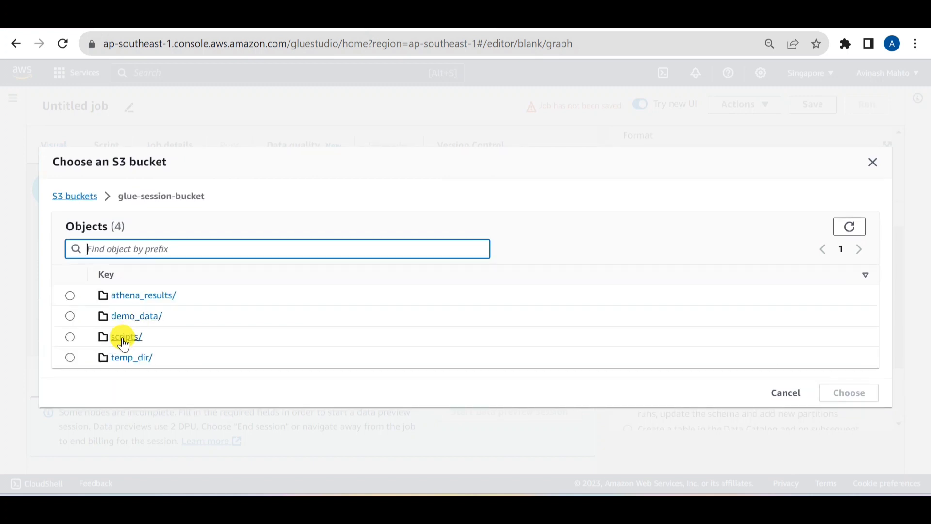
{"action": "left_click", "coordinate": [70, 337]}
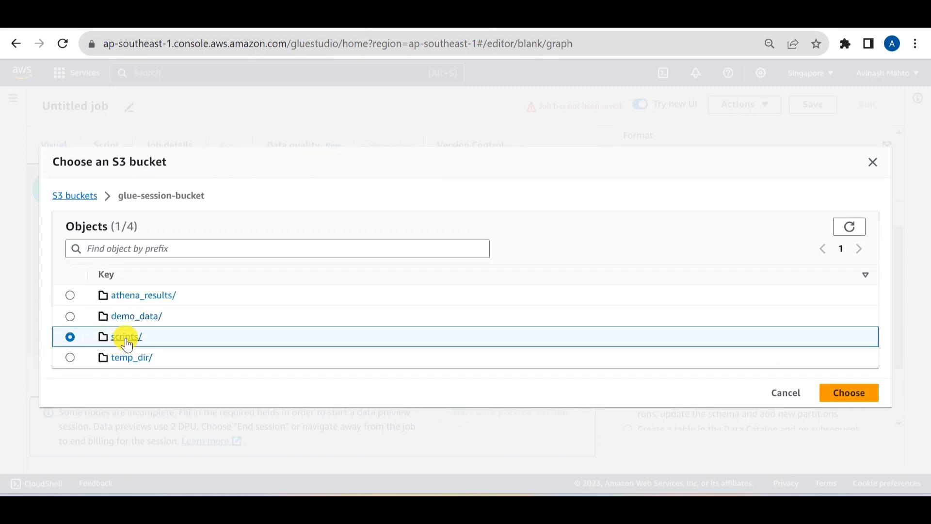
{"action": "left_click", "coordinate": [834, 395]}
Review the Amazon S3 target's properties, try to save the untitled job, and check the nodes on the canvas.
{"action": "scroll", "coordinate": [784, 340], "scroll_direction": "up", "scroll_amount": 4}
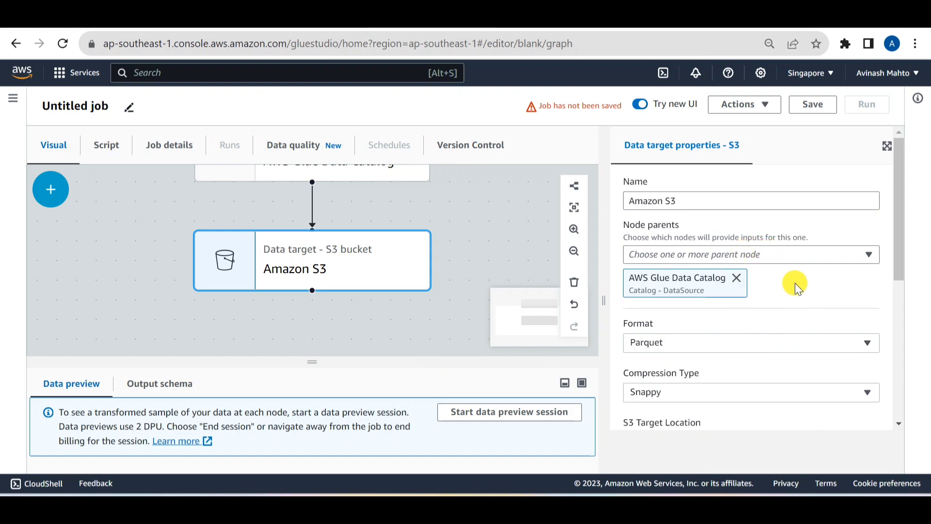
{"action": "scroll", "coordinate": [792, 283], "scroll_direction": "down", "scroll_amount": 5}
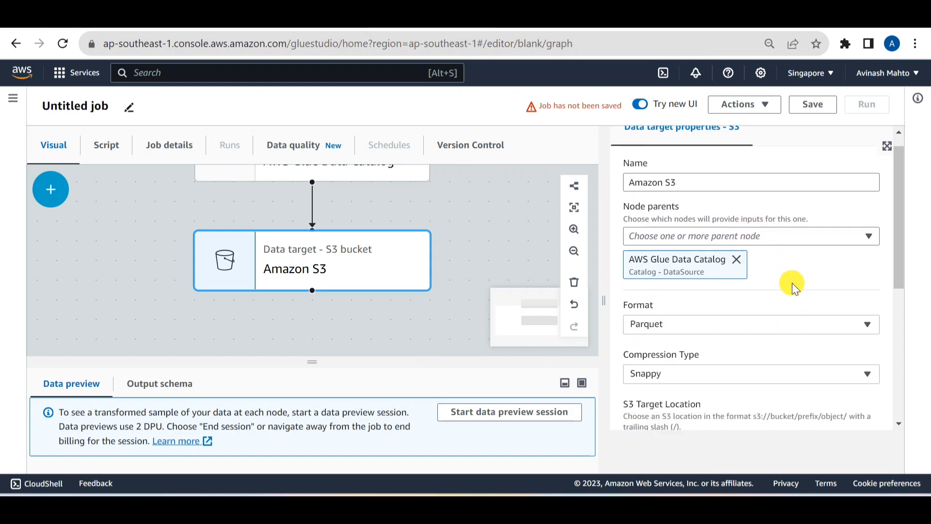
{"action": "scroll", "coordinate": [828, 385], "scroll_direction": "up", "scroll_amount": 5}
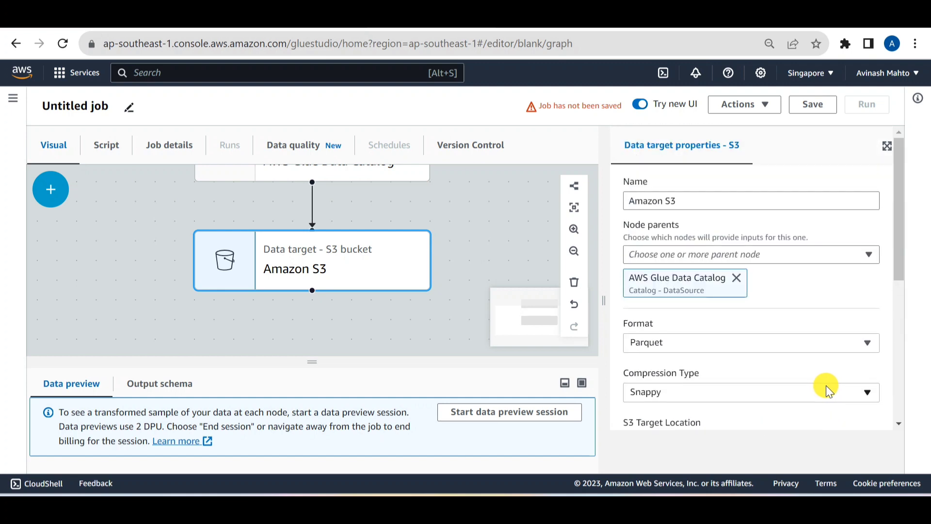
{"action": "left_click", "coordinate": [813, 108]}
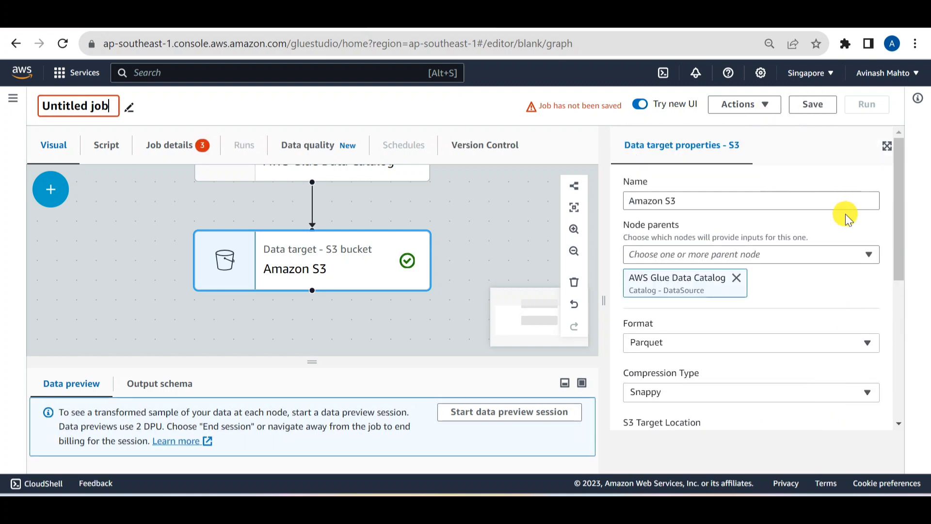
{"action": "scroll", "coordinate": [341, 258], "scroll_direction": "up", "scroll_amount": 2}
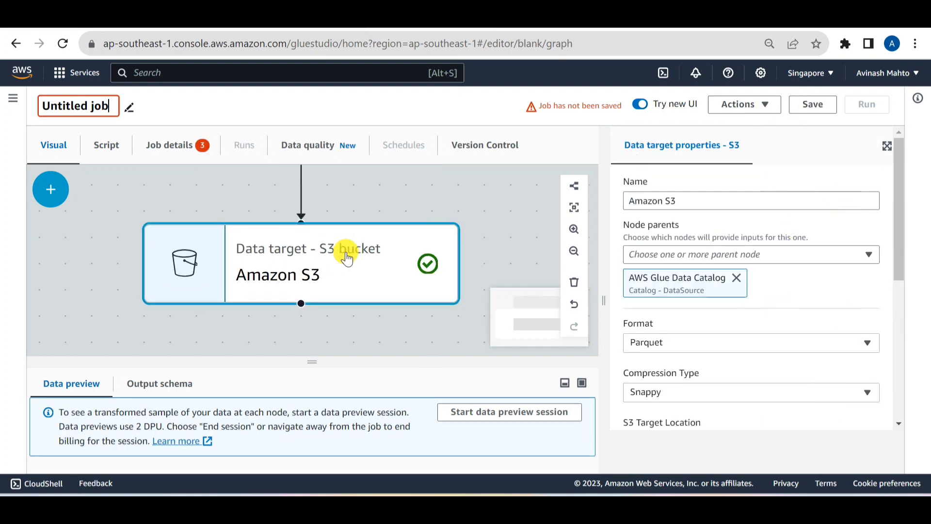
{"action": "scroll", "coordinate": [411, 259], "scroll_direction": "down", "scroll_amount": 3}
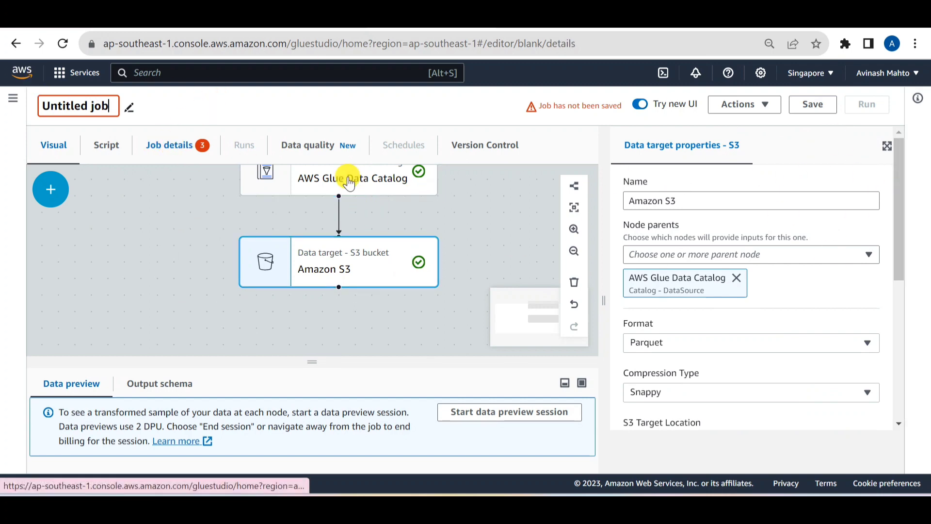
Name the job mysql-to-parquet in the job details and copy that name.
{"action": "left_click", "coordinate": [172, 146]}
{"action": "triple_click", "coordinate": [145, 247]}
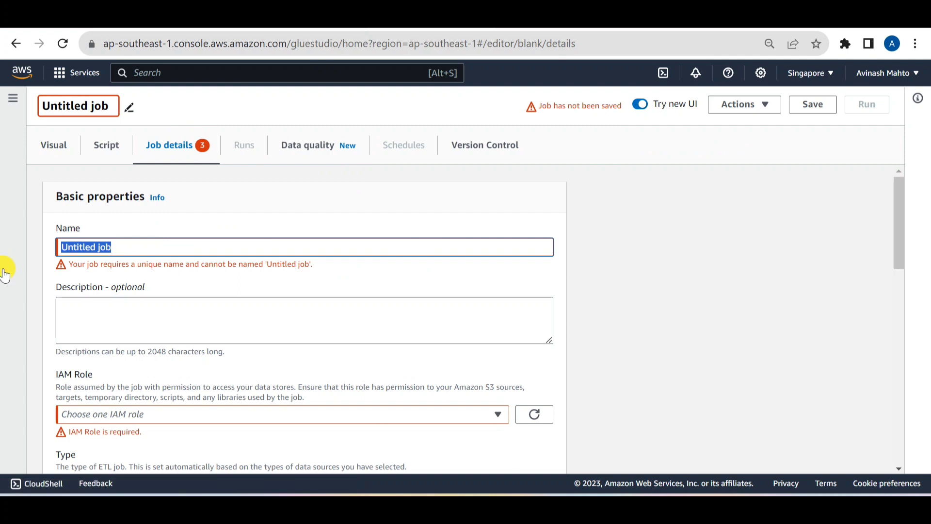
{"action": "type", "text": "mysql-to-parquet"}
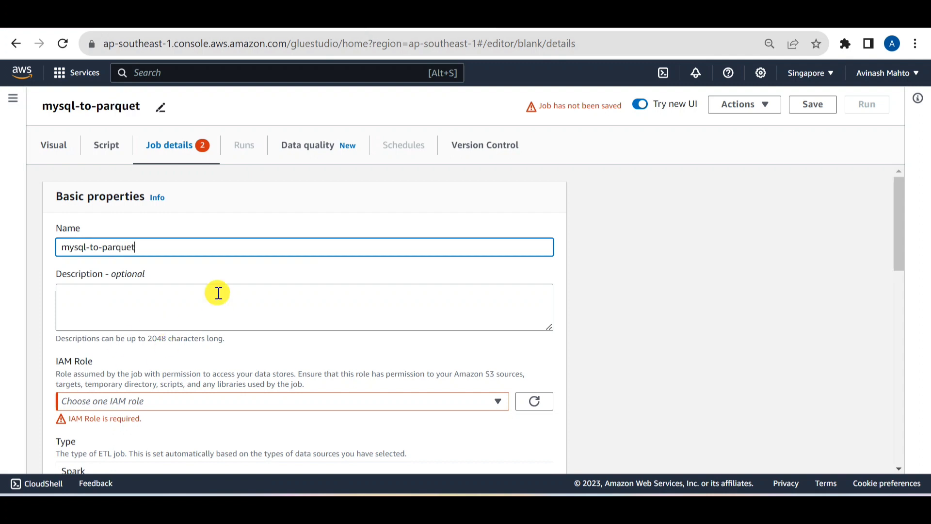
{"action": "triple_click", "coordinate": [170, 245]}
{"action": "key", "text": "ctrl+c"}
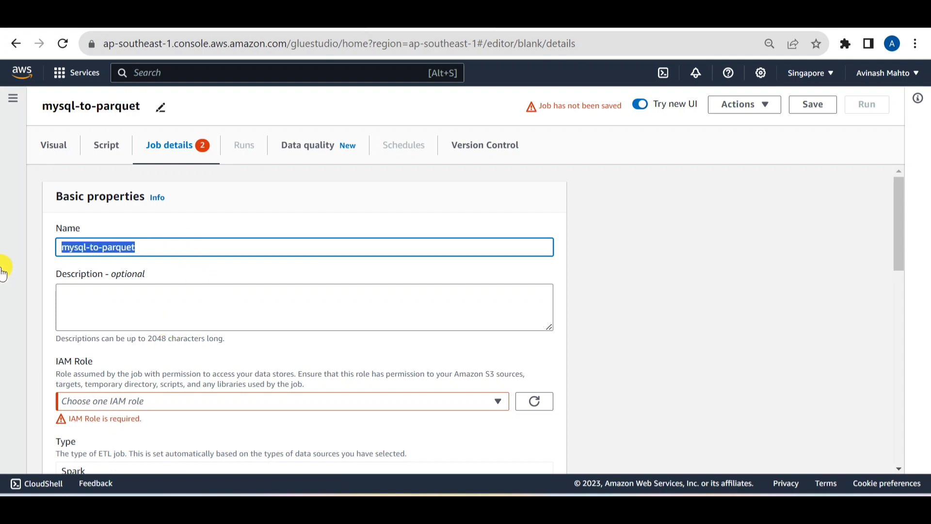
Assign the IAM role demo-glue-role to the job and set its Glue version to Glue 2.0 - Supports spark 2.4, Scala 2, Python 3.
{"action": "left_click", "coordinate": [127, 406]}
{"action": "left_click", "coordinate": [103, 339]}
{"action": "scroll", "coordinate": [356, 329], "scroll_direction": "down", "scroll_amount": 4}
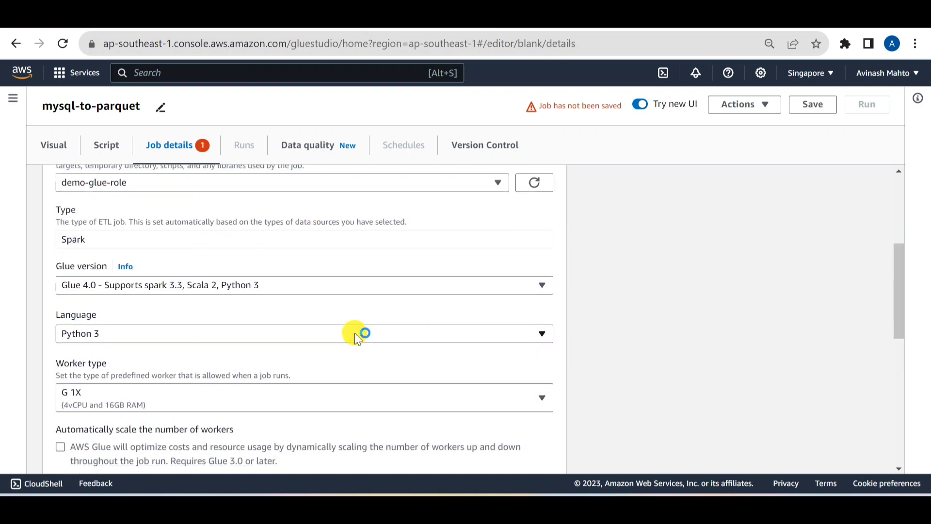
{"action": "scroll", "coordinate": [244, 339], "scroll_direction": "down", "scroll_amount": 3}
{"action": "scroll", "coordinate": [209, 316], "scroll_direction": "up", "scroll_amount": 3}
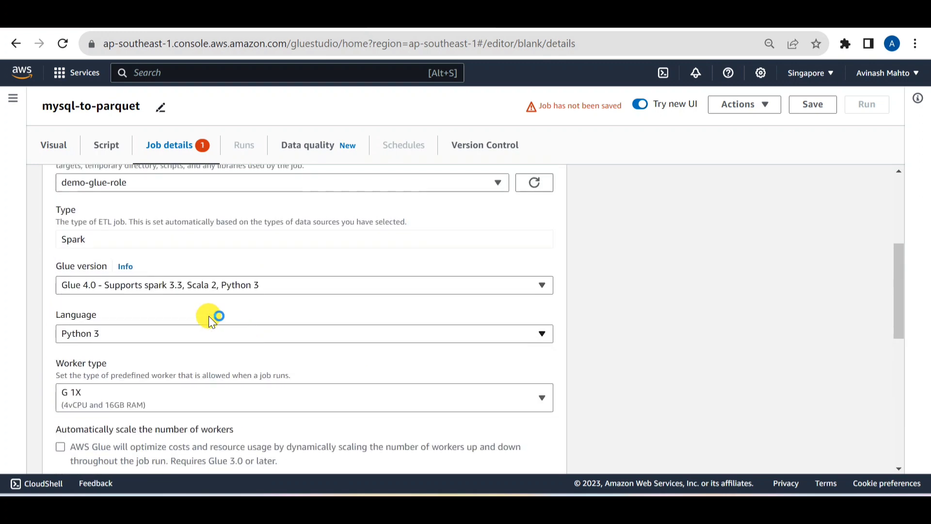
{"action": "left_click", "coordinate": [99, 286]}
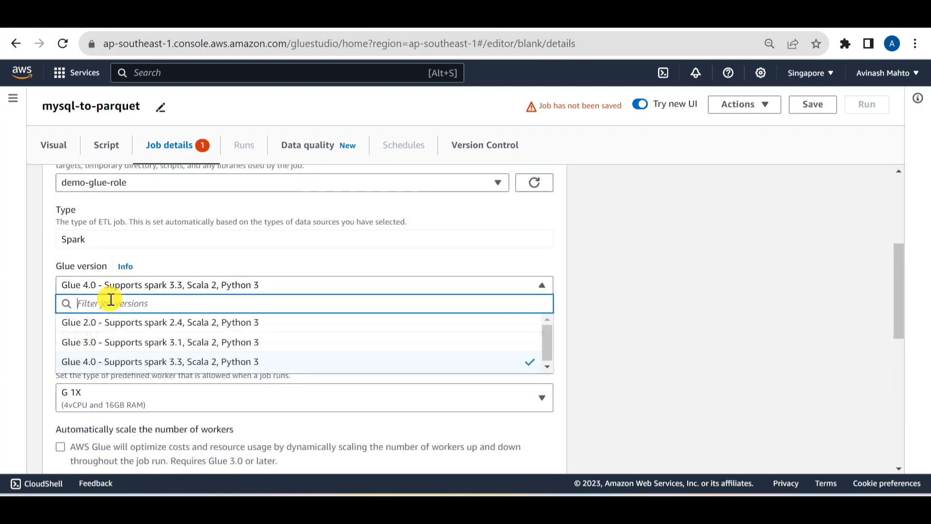
{"action": "left_click", "coordinate": [432, 314]}
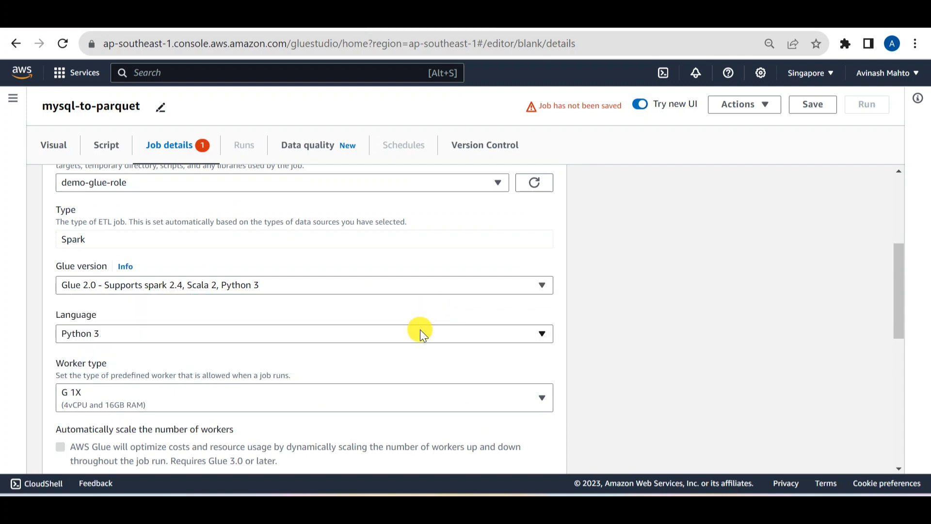
Expand the job's advanced properties and rename the script file as mysql-to-parquet.py.
{"action": "scroll", "coordinate": [422, 336], "scroll_direction": "down", "scroll_amount": 10}
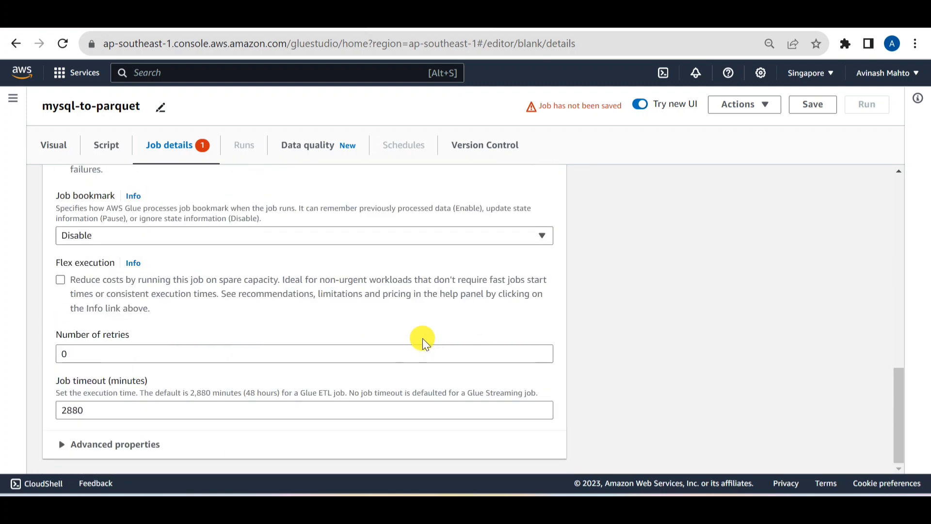
{"action": "scroll", "coordinate": [422, 340], "scroll_direction": "up", "scroll_amount": 3}
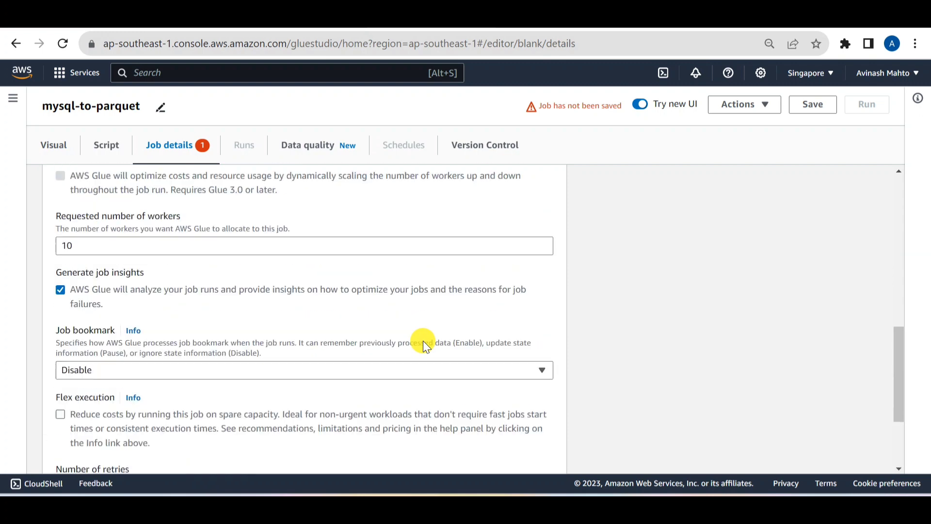
{"action": "scroll", "coordinate": [423, 340], "scroll_direction": "down", "scroll_amount": 3}
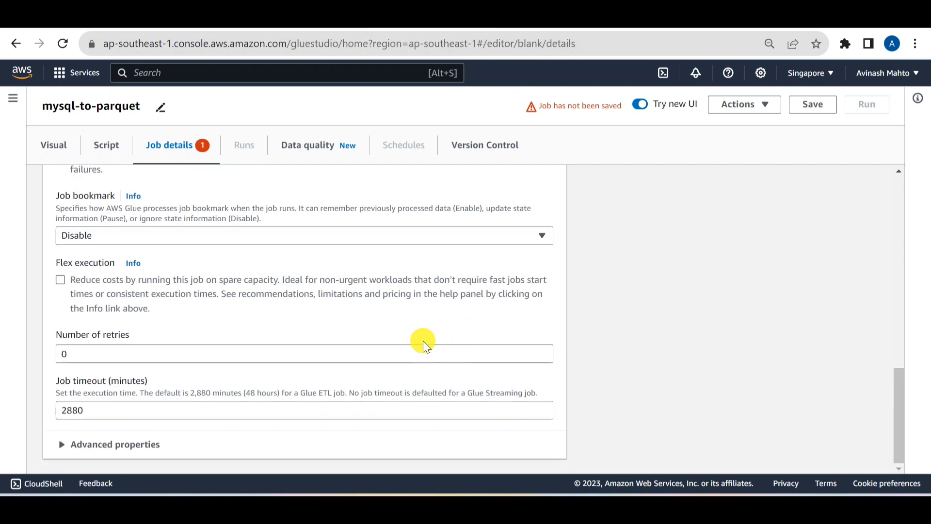
{"action": "left_click", "coordinate": [64, 450]}
{"action": "scroll", "coordinate": [297, 362], "scroll_direction": "down", "scroll_amount": 5}
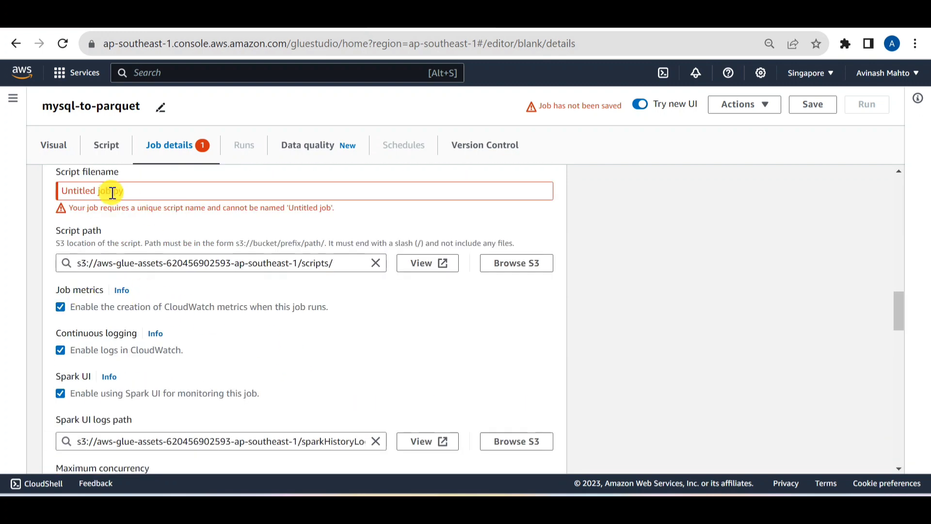
{"action": "left_click_drag", "start_coordinate": [109, 191], "coordinate": [50, 195]}
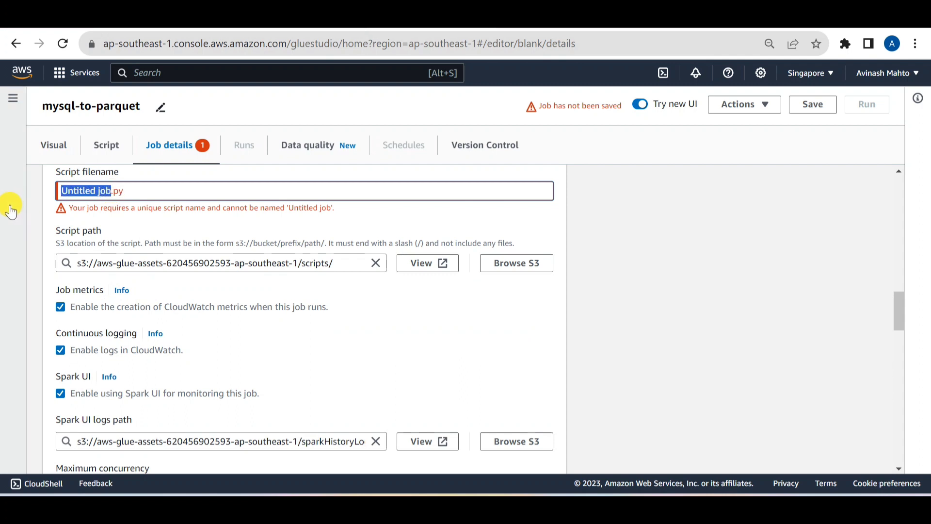
{"action": "key", "text": "ctrl+v"}
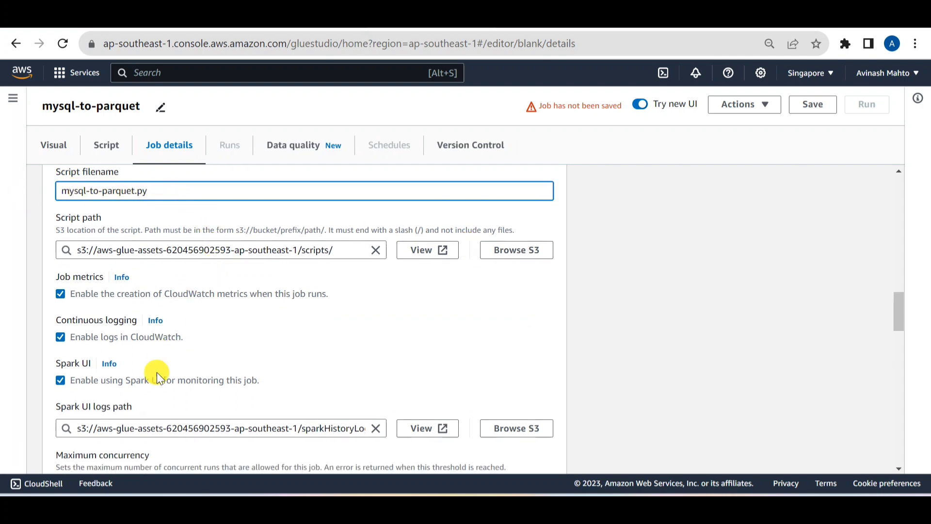
Check the remaining job details and the source-to-target graph, and save the mysql-to-parquet job.
{"action": "scroll", "coordinate": [447, 354], "scroll_direction": "down", "scroll_amount": 20}
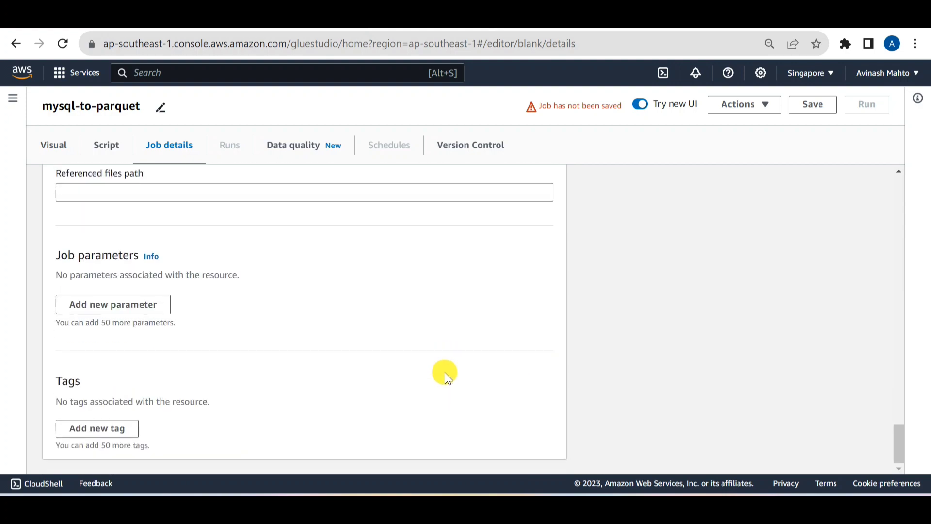
{"action": "scroll", "coordinate": [444, 372], "scroll_direction": "up", "scroll_amount": 20}
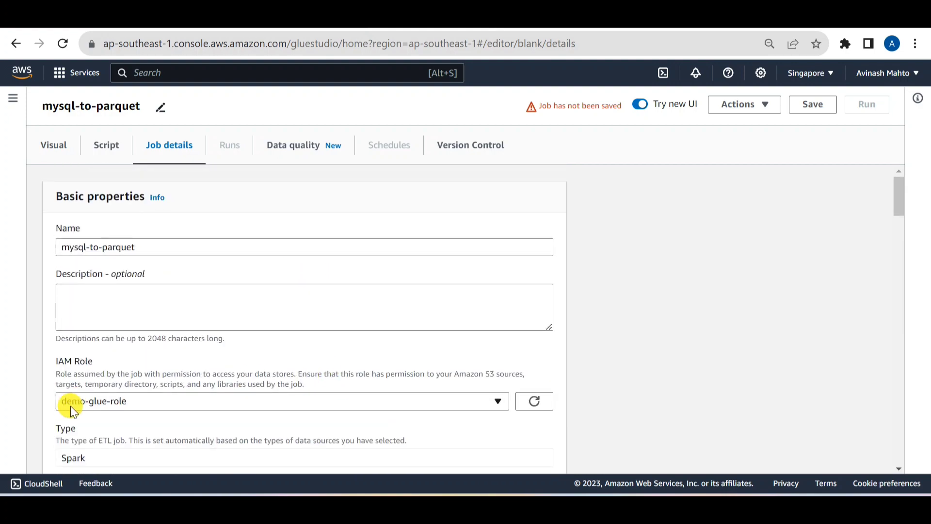
{"action": "left_click", "coordinate": [49, 144]}
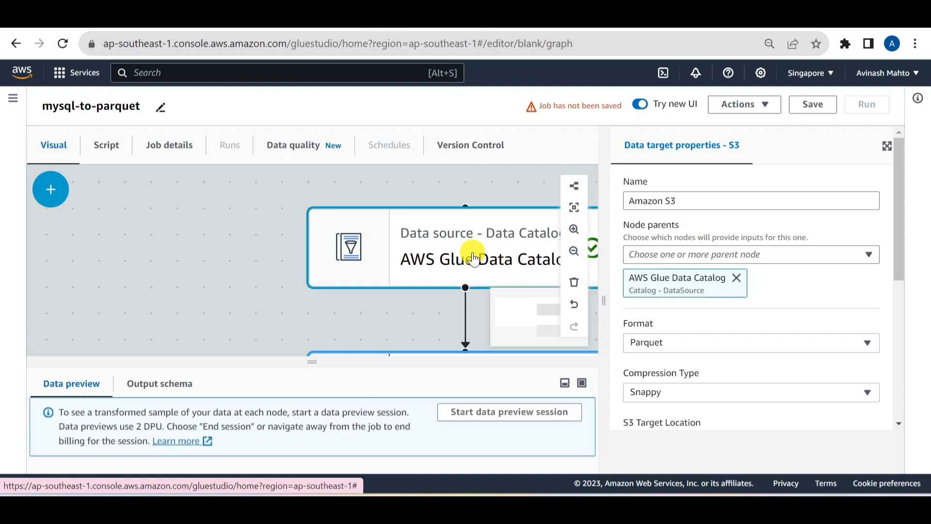
{"action": "left_click", "coordinate": [573, 258]}
{"action": "left_click", "coordinate": [573, 253]}
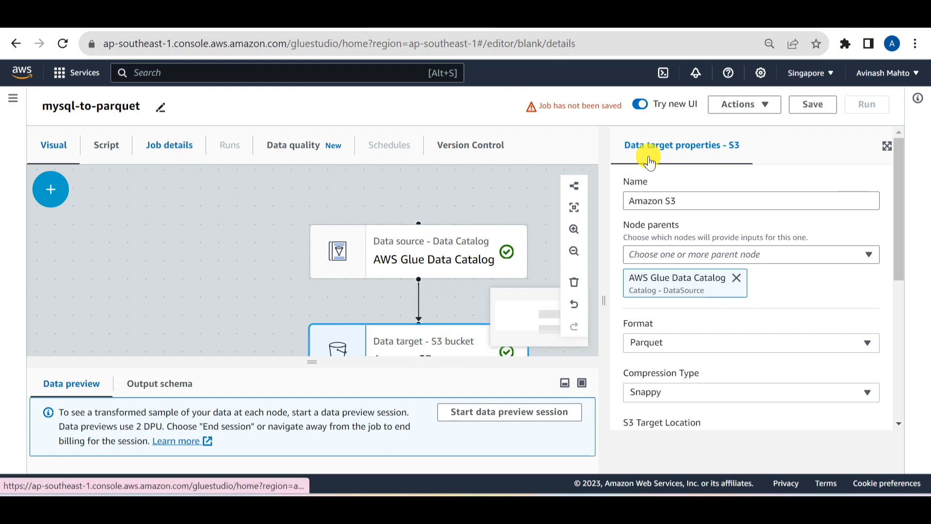
{"action": "left_click", "coordinate": [176, 160]}
{"action": "left_click", "coordinate": [813, 107]}
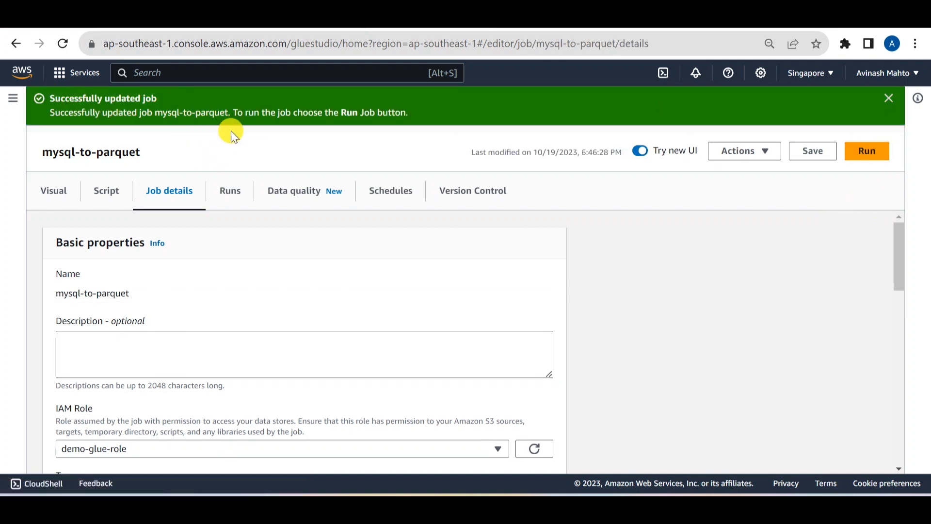
Run the mysql-to-parquet job, open its run details and enlarge the details pane.
{"action": "left_click", "coordinate": [868, 154]}
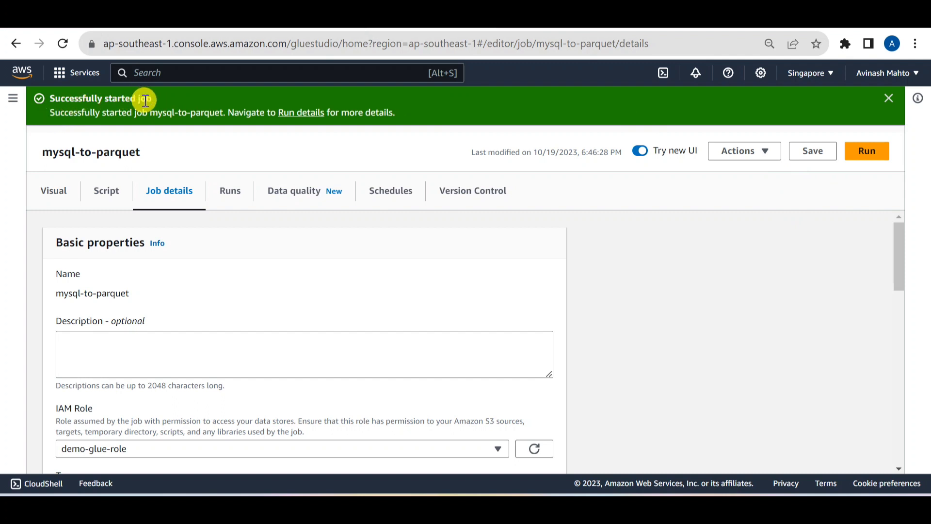
{"action": "left_click", "coordinate": [300, 114]}
{"action": "scroll", "coordinate": [599, 284], "scroll_direction": "down", "scroll_amount": 2}
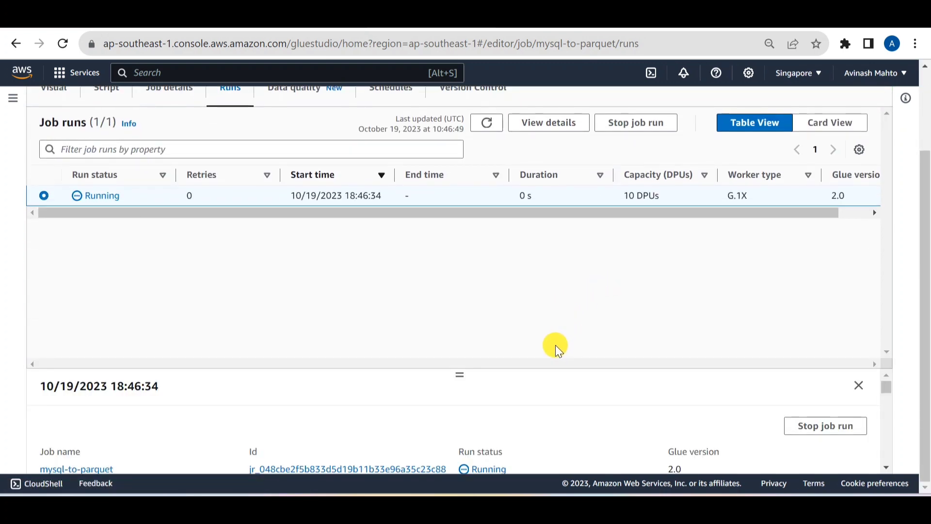
{"action": "scroll", "coordinate": [556, 346], "scroll_direction": "up", "scroll_amount": 2}
{"action": "left_click_drag", "start_coordinate": [459, 370], "coordinate": [474, 272]}
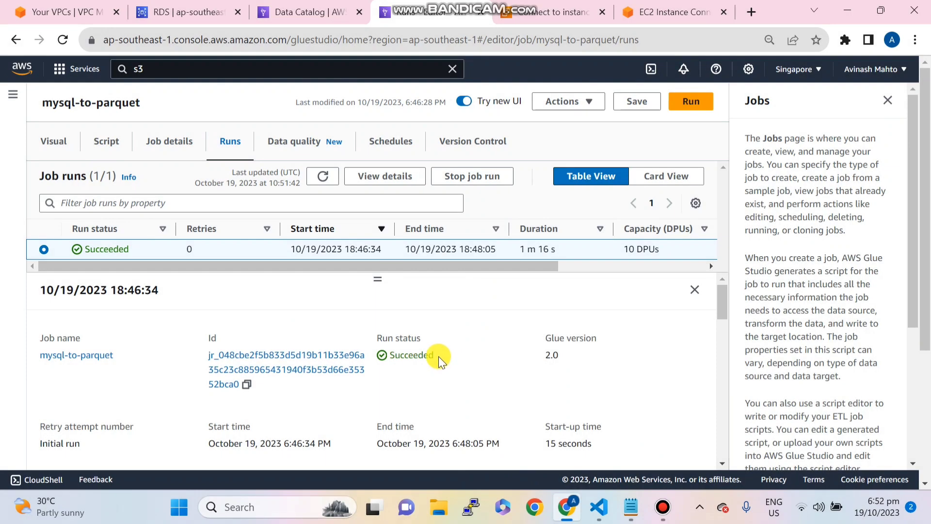
Check the run status of the mysql-to-parquet job and open the S3 console in a new browser tab.
{"action": "double_click", "coordinate": [388, 356]}
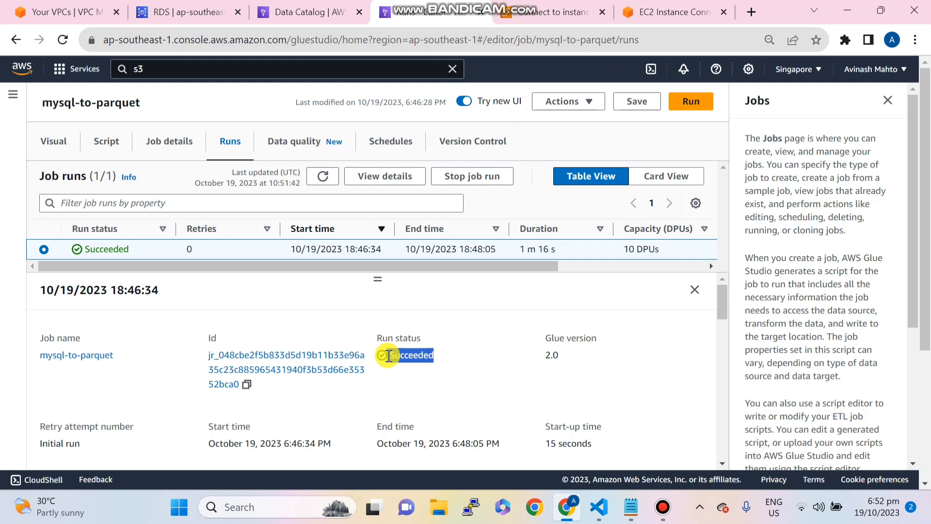
{"action": "left_click", "coordinate": [167, 69]}
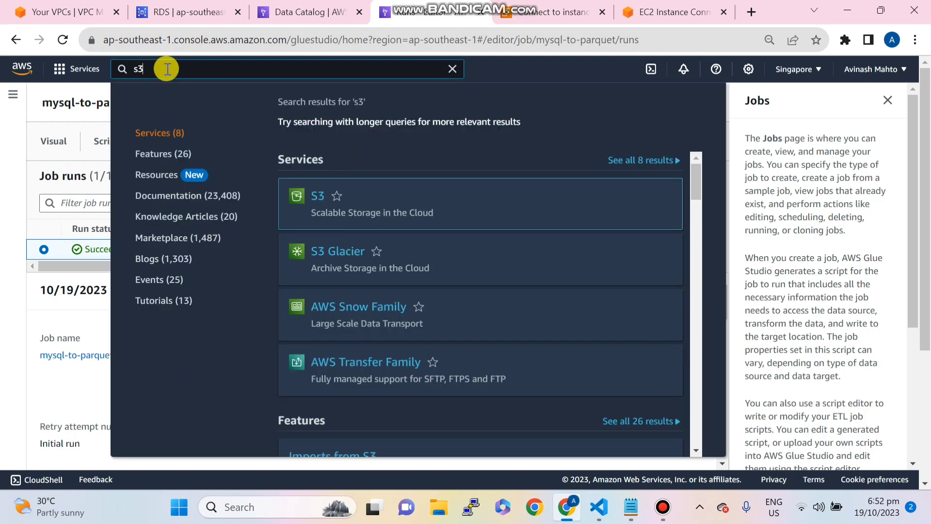
{"action": "right_click", "coordinate": [319, 201]}
{"action": "left_click", "coordinate": [374, 202]}
{"action": "left_click", "coordinate": [460, 13]}
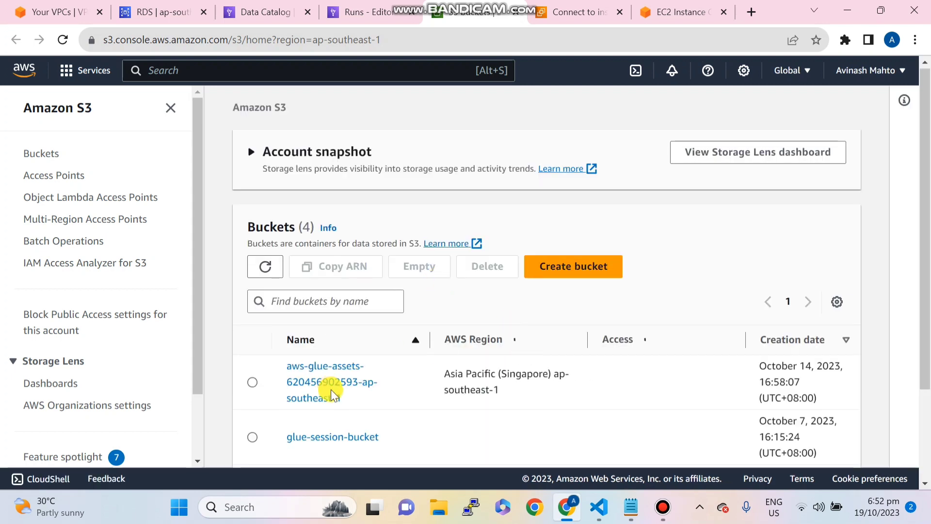
Open the scripts/ folder of glue-session-bucket.
{"action": "scroll", "coordinate": [331, 389], "scroll_direction": "down", "scroll_amount": 3}
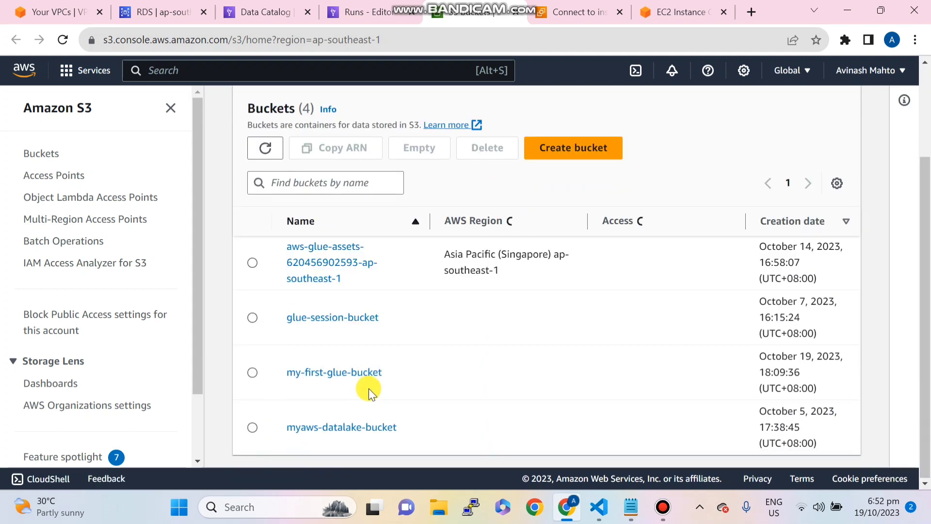
{"action": "left_click", "coordinate": [333, 318]}
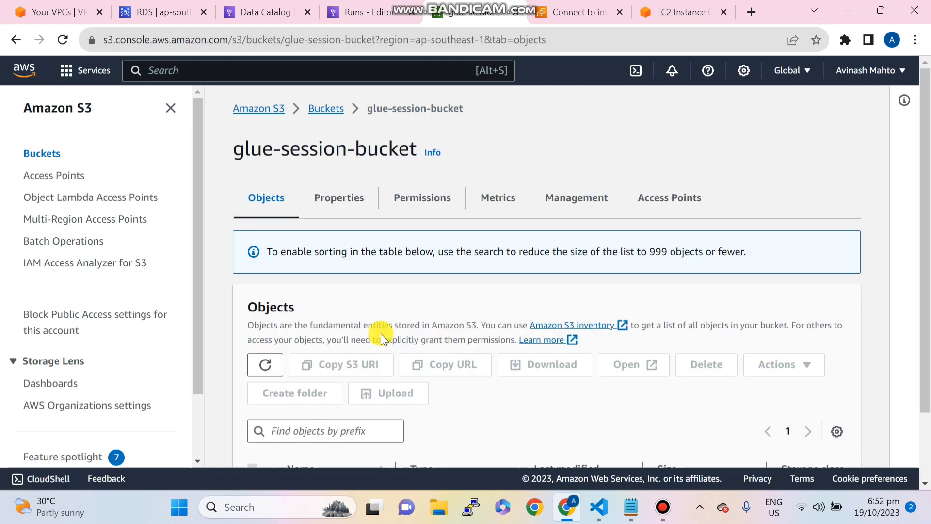
{"action": "scroll", "coordinate": [383, 336], "scroll_direction": "down", "scroll_amount": 2}
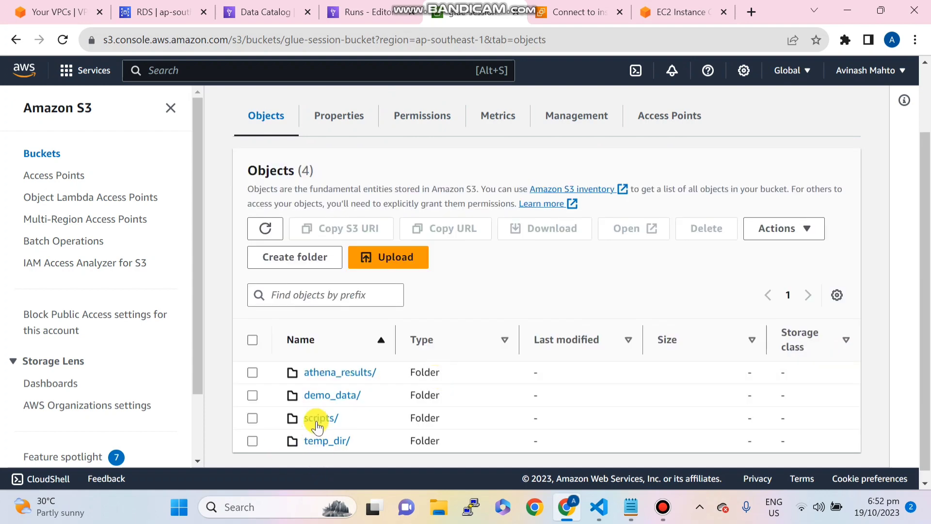
{"action": "left_click", "coordinate": [318, 420]}
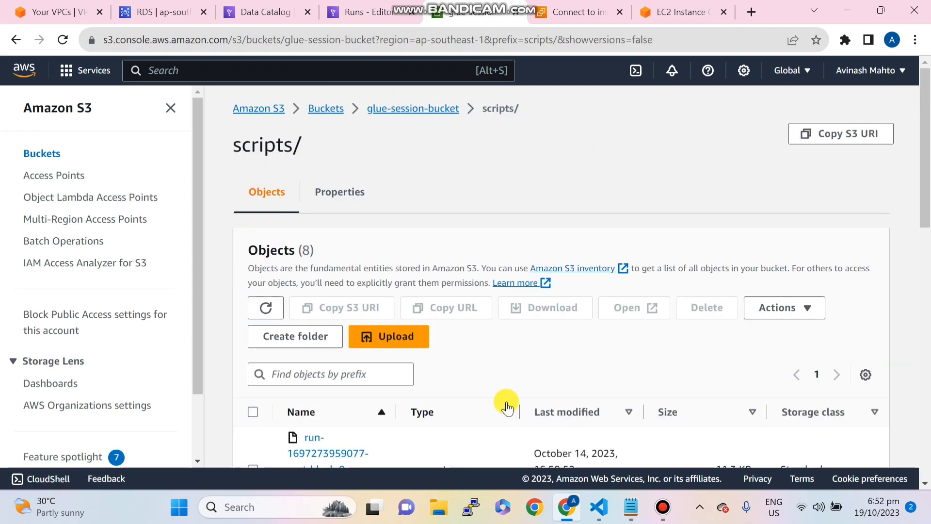
Examine the names and last-modified times of the newest parquet files in the scripts/ folder.
{"action": "scroll", "coordinate": [477, 397], "scroll_direction": "down", "scroll_amount": 3}
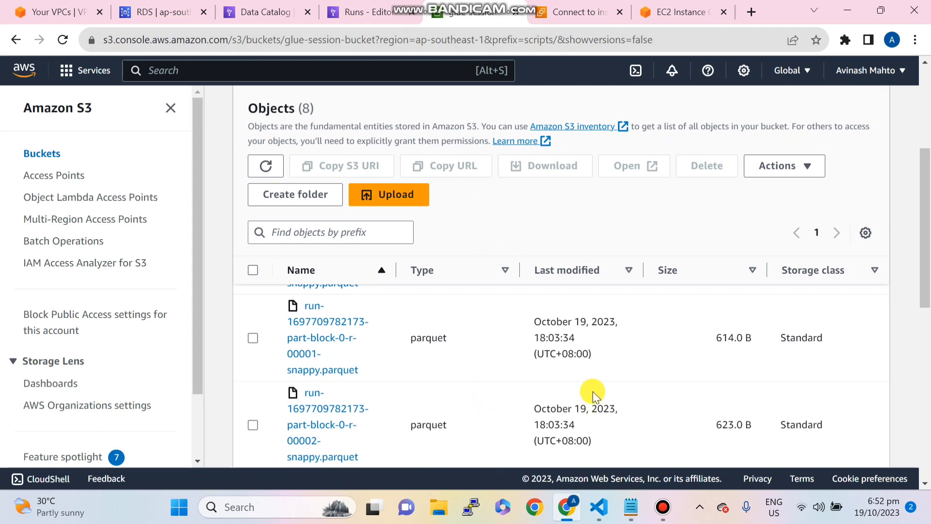
{"action": "scroll", "coordinate": [591, 394], "scroll_direction": "down", "scroll_amount": 3}
{"action": "scroll", "coordinate": [591, 394], "scroll_direction": "down", "scroll_amount": 3}
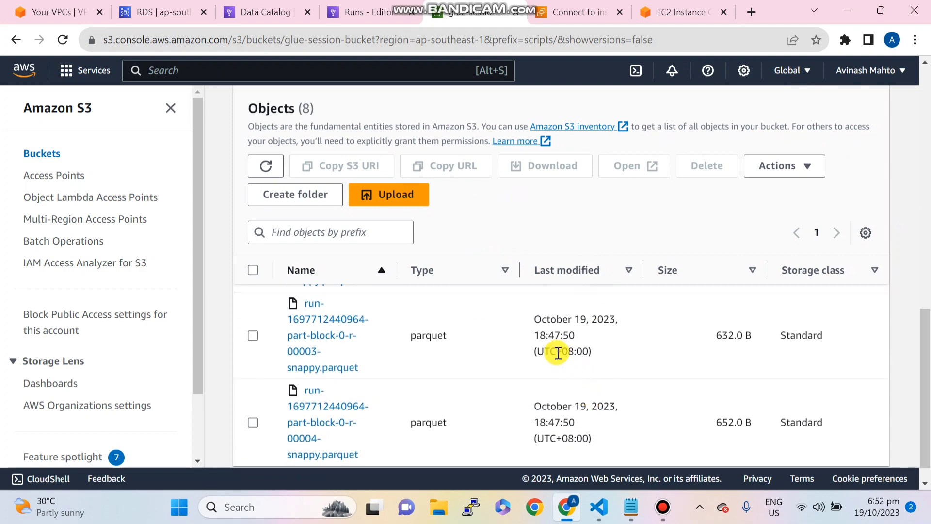
{"action": "left_click_drag", "start_coordinate": [533, 336], "coordinate": [587, 350]}
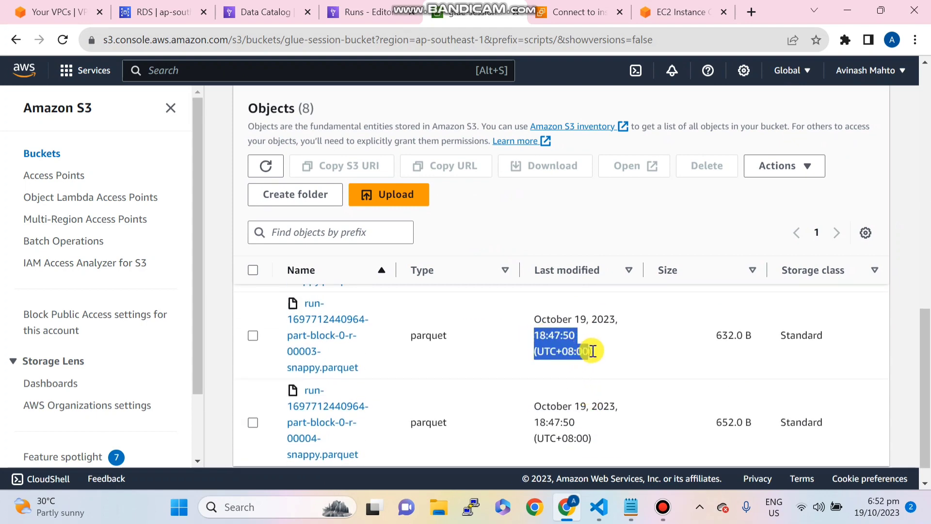
{"action": "left_click_drag", "start_coordinate": [370, 365], "coordinate": [286, 318]}
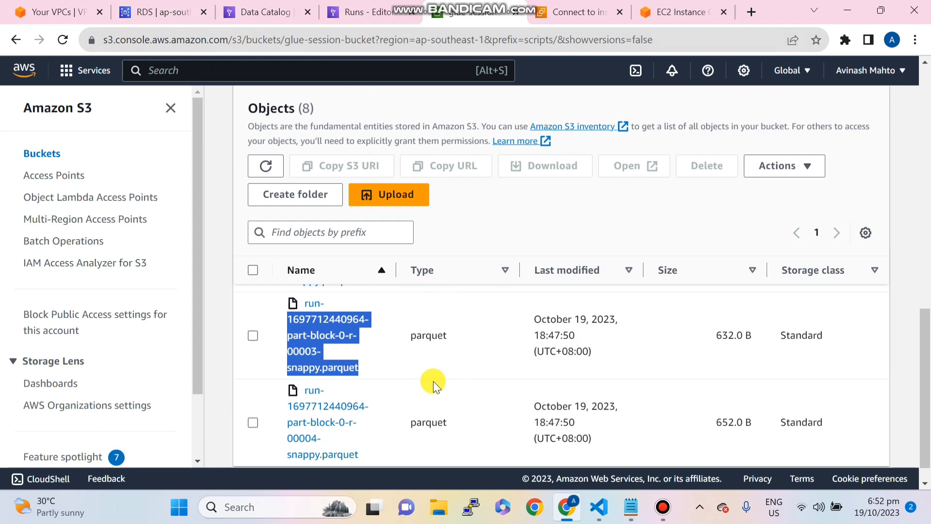
Compare the mysql-to-parquet run details and the Data Catalog tables with the parquet files in S3.
{"action": "left_click", "coordinate": [340, 14]}
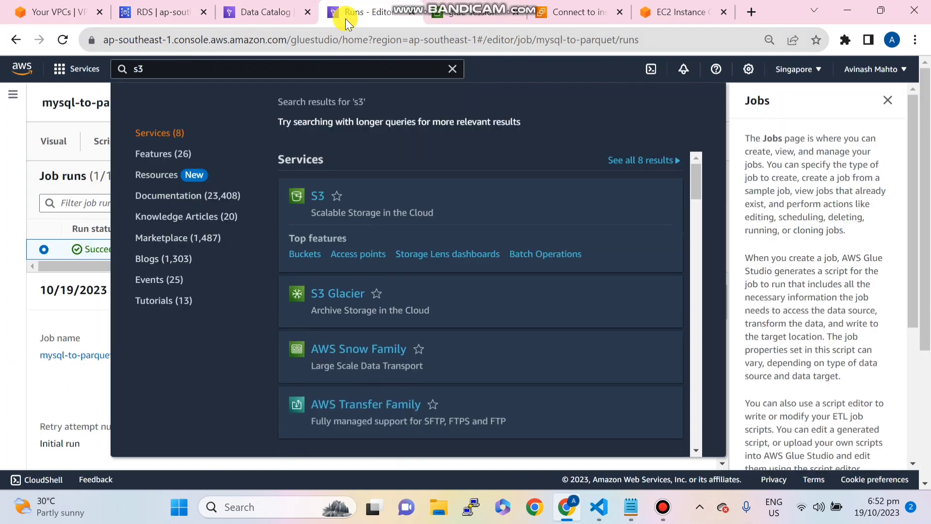
{"action": "left_click", "coordinate": [819, 101]}
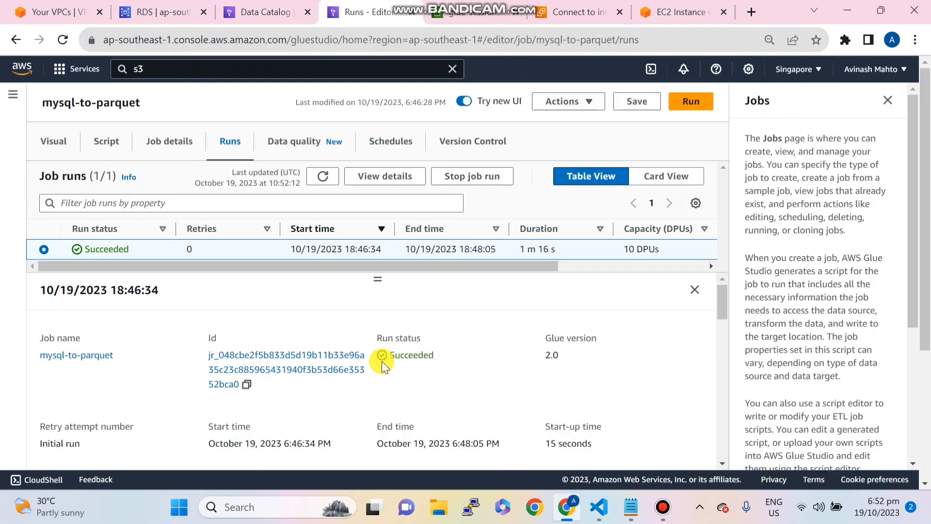
{"action": "left_click", "coordinate": [448, 15]}
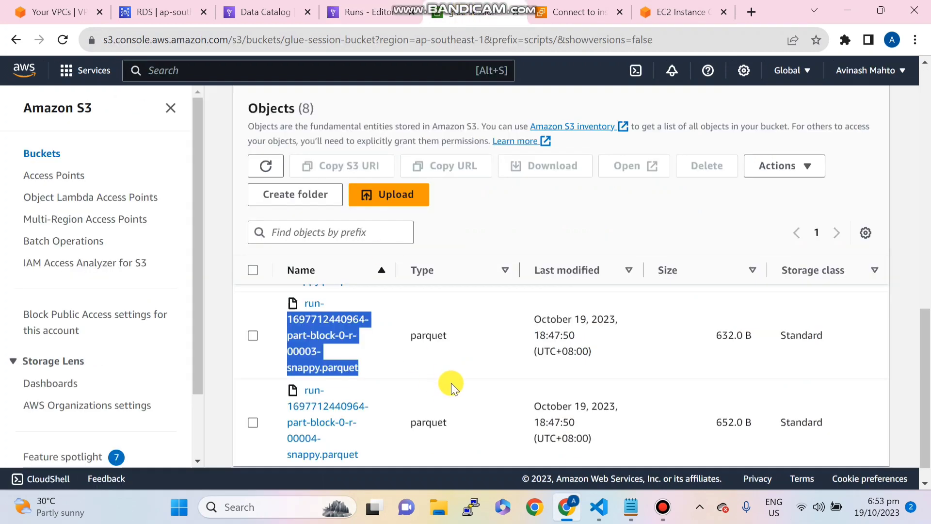
{"action": "scroll", "coordinate": [480, 404], "scroll_direction": "down", "scroll_amount": 1}
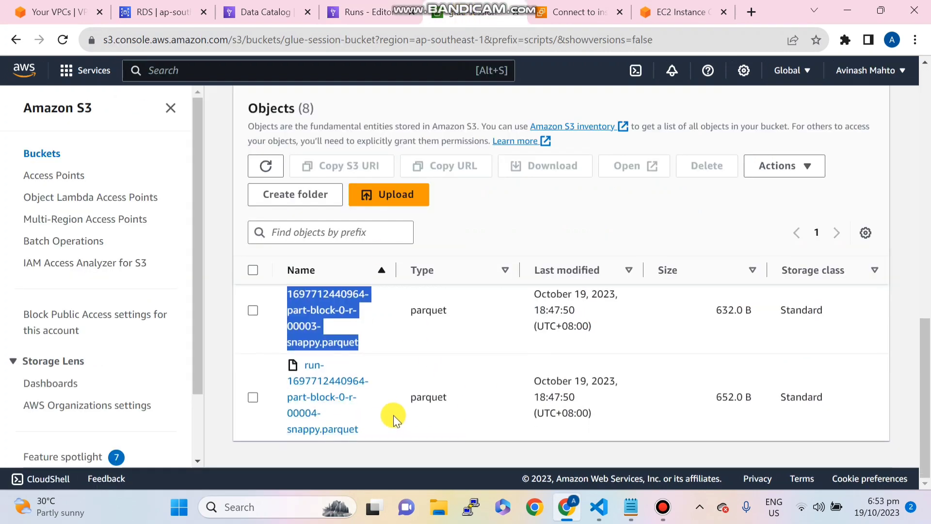
{"action": "left_click", "coordinate": [255, 12]}
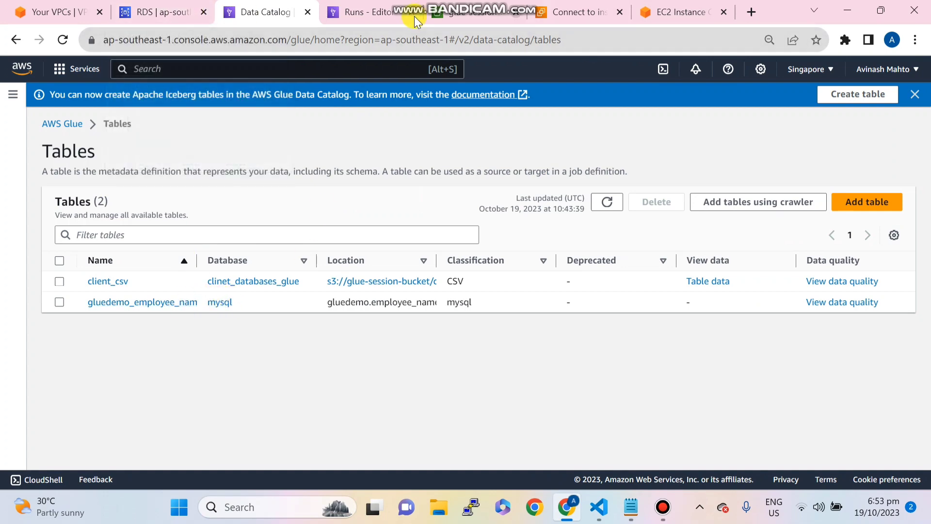
{"action": "left_click", "coordinate": [472, 13]}
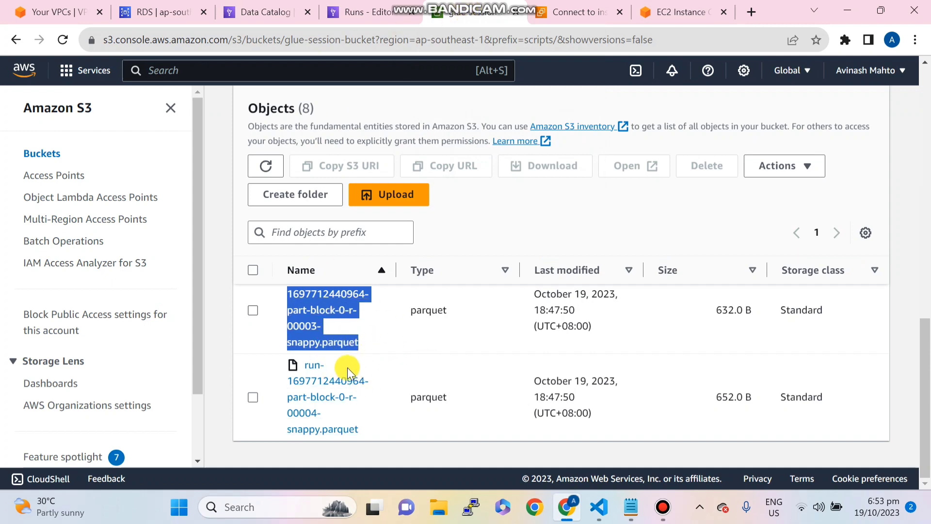
{"action": "left_click", "coordinate": [260, 15]}
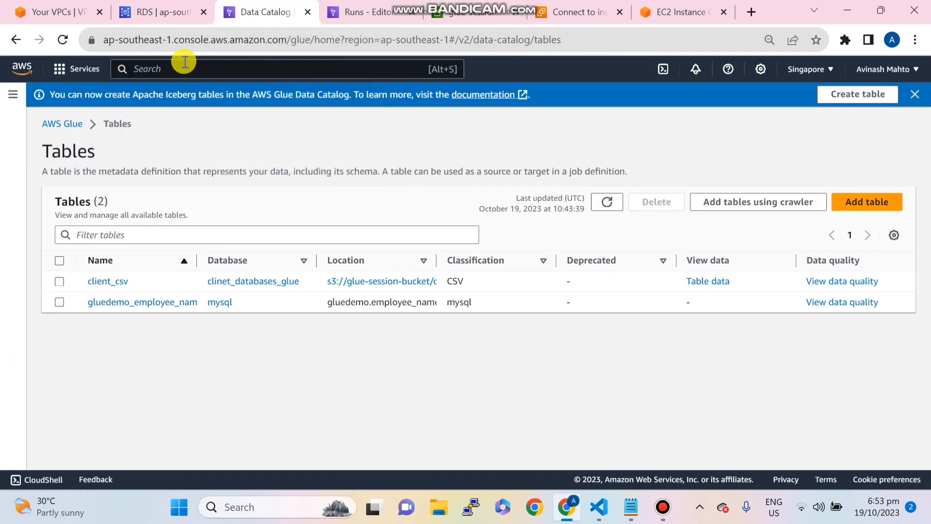
{"action": "left_click", "coordinate": [345, 12]}
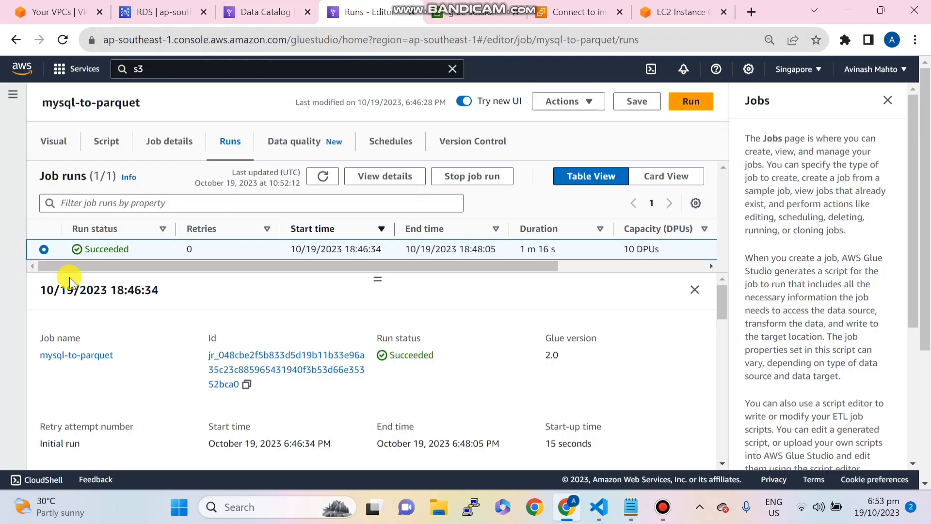
Go from the job to the Data Catalog tables and view the details of the gluedemo_employee_name table.
{"action": "left_click", "coordinate": [13, 96]}
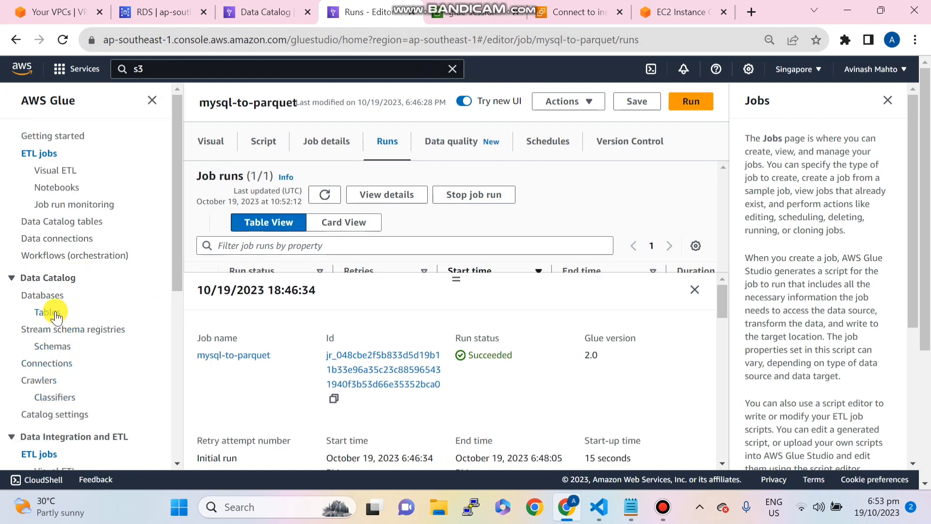
{"action": "left_click", "coordinate": [55, 314]}
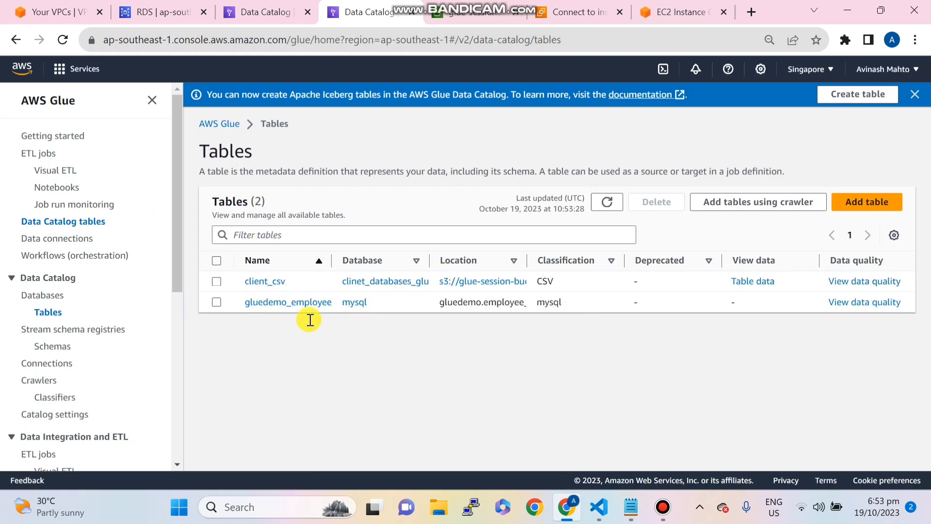
{"action": "left_click", "coordinate": [272, 303]}
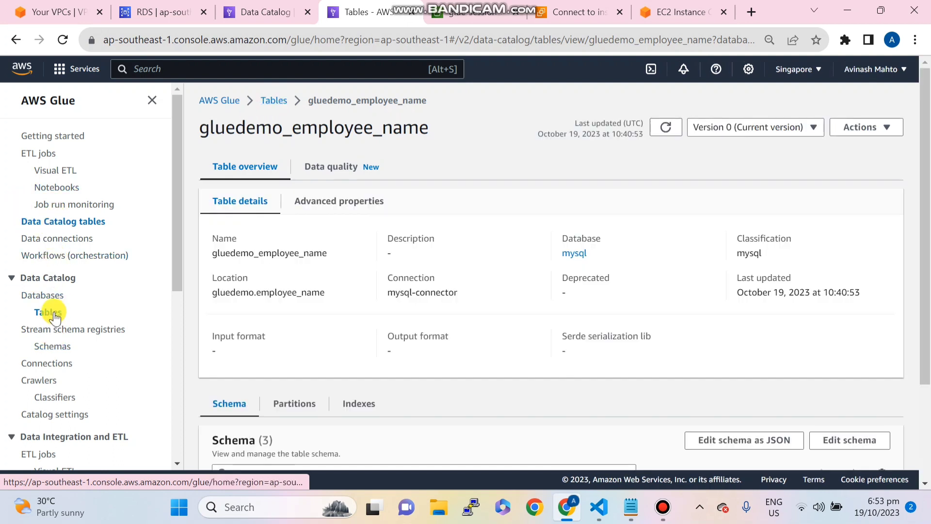
Start adding tables with a crawler from the Data Catalog tables list, name the crawler mysql-to-parquet and continue to its data sources.
{"action": "left_click", "coordinate": [55, 316]}
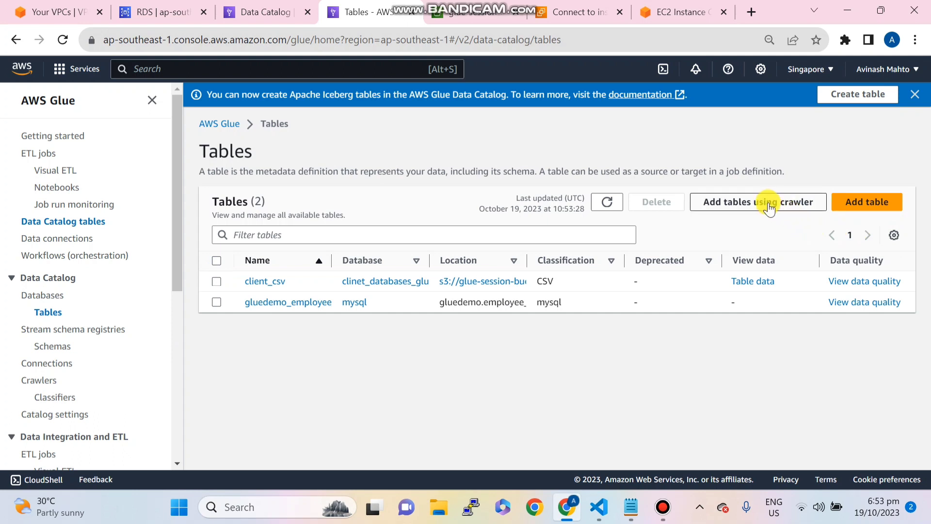
{"action": "left_click", "coordinate": [769, 207]}
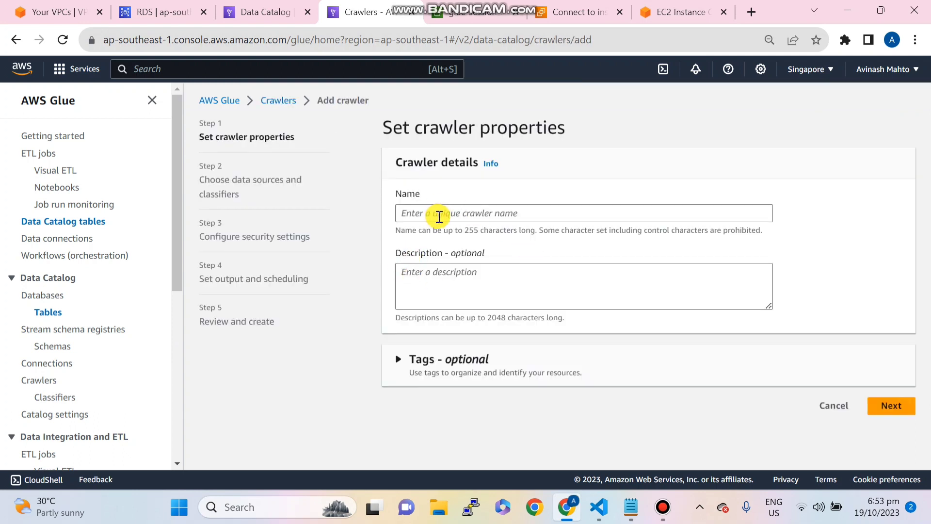
{"action": "left_click", "coordinate": [442, 214]}
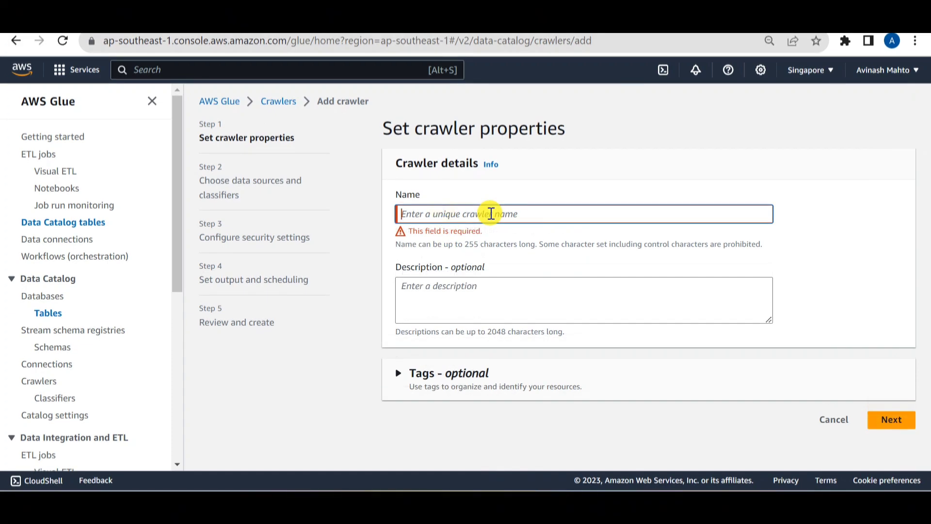
{"action": "type", "text": "mysql-to-parquet"}
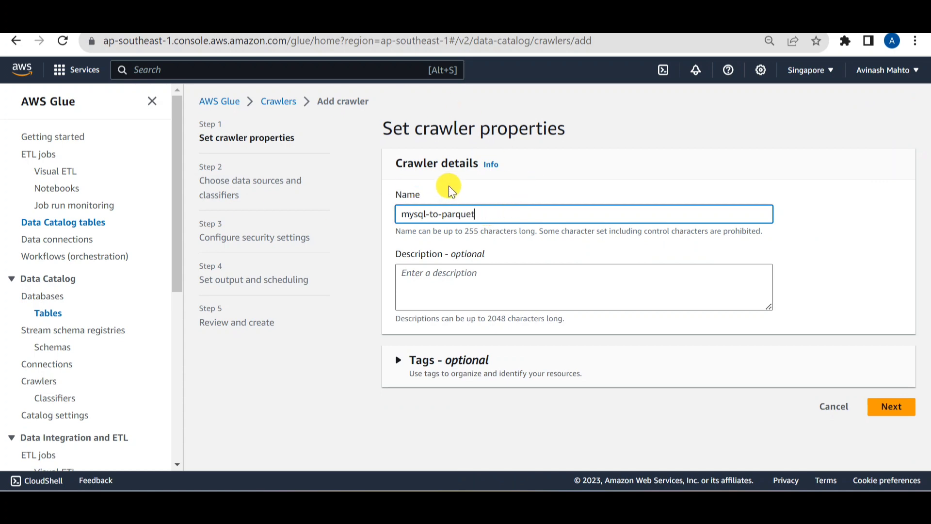
{"action": "left_click", "coordinate": [890, 407]}
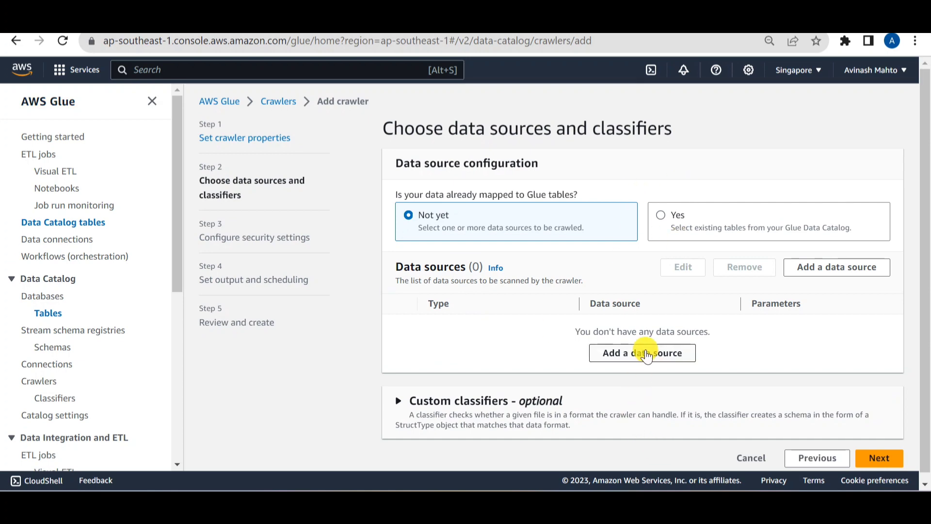
Add an S3 data source in this account to the crawler with the path s3://glue-session-bucket/scripts/, crawling all sub-folders.
{"action": "left_click", "coordinate": [647, 353]}
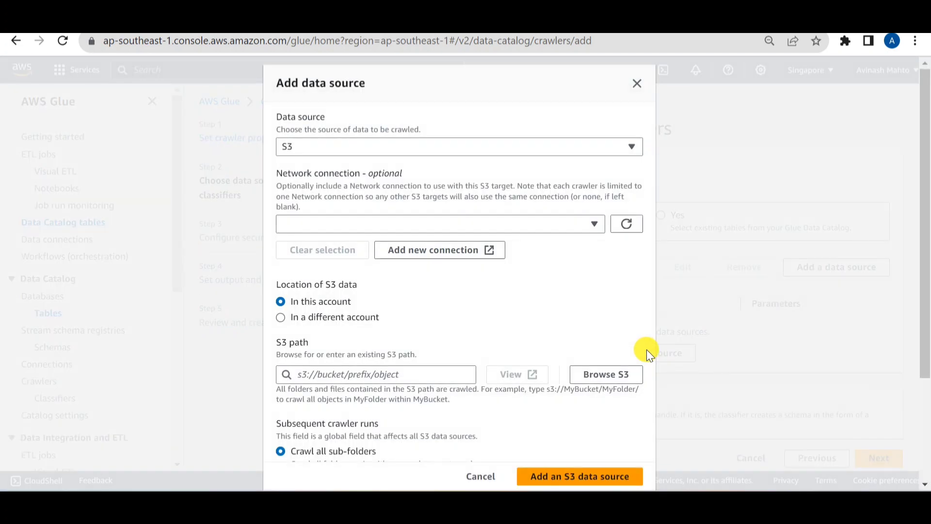
{"action": "left_click", "coordinate": [352, 147]}
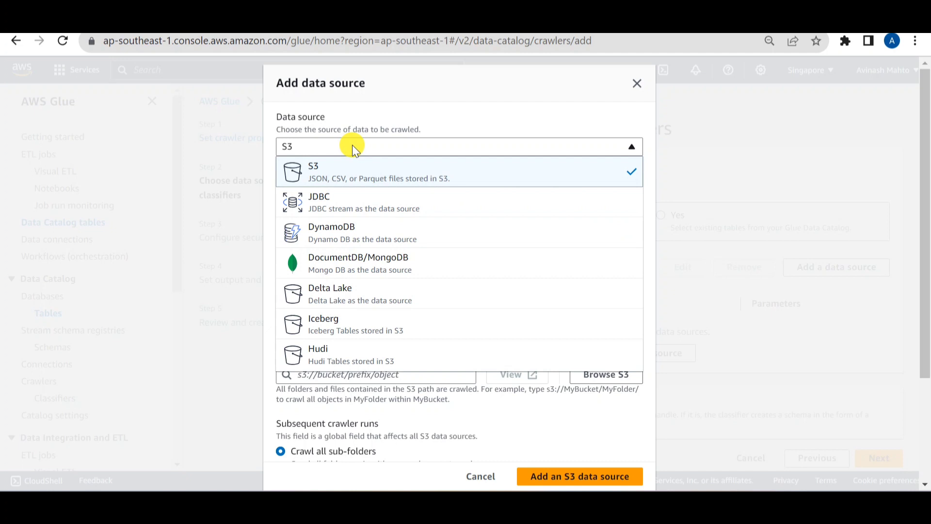
{"action": "left_click", "coordinate": [352, 146]}
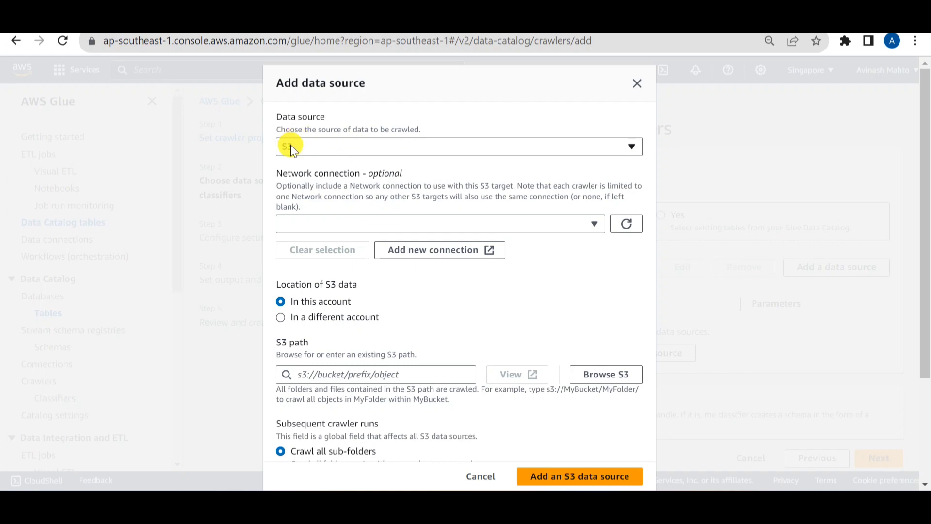
{"action": "scroll", "coordinate": [421, 310], "scroll_direction": "down", "scroll_amount": 3}
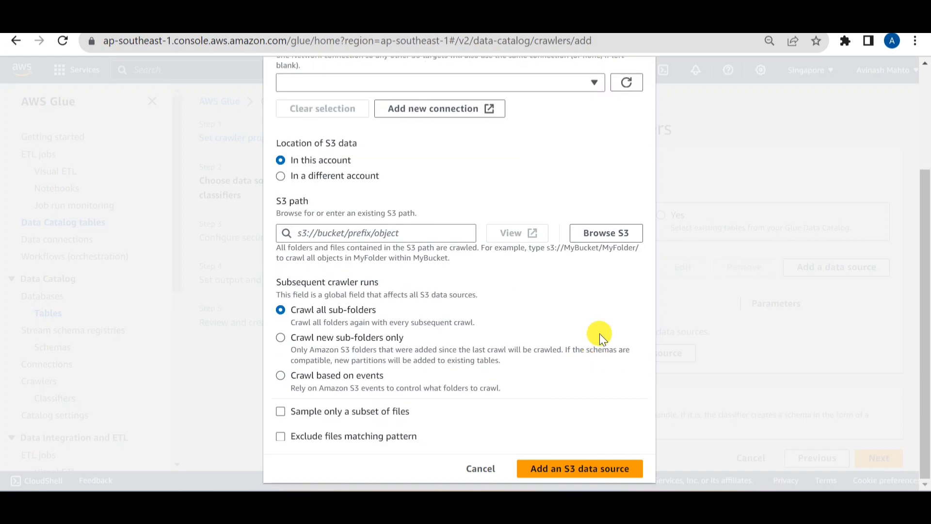
{"action": "left_click", "coordinate": [600, 237]}
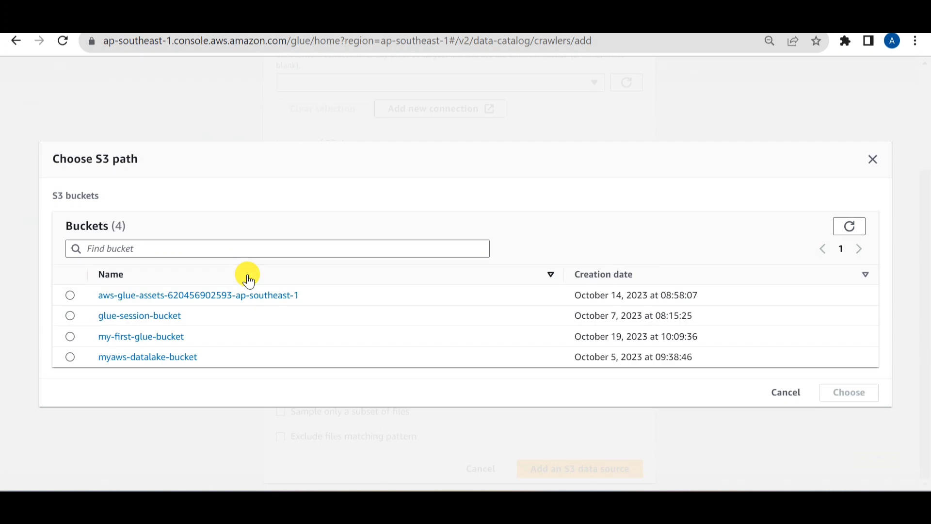
{"action": "left_click", "coordinate": [160, 315]}
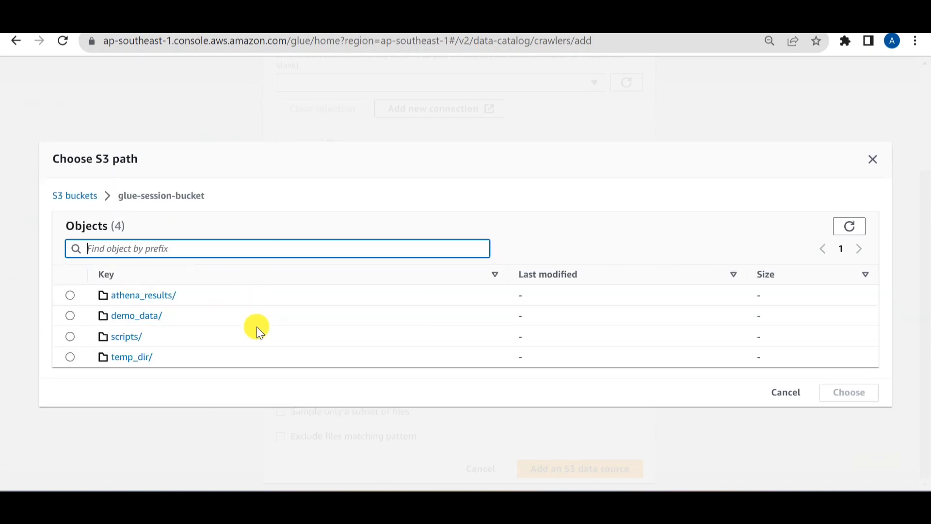
{"action": "left_click", "coordinate": [70, 336]}
{"action": "left_click", "coordinate": [846, 392]}
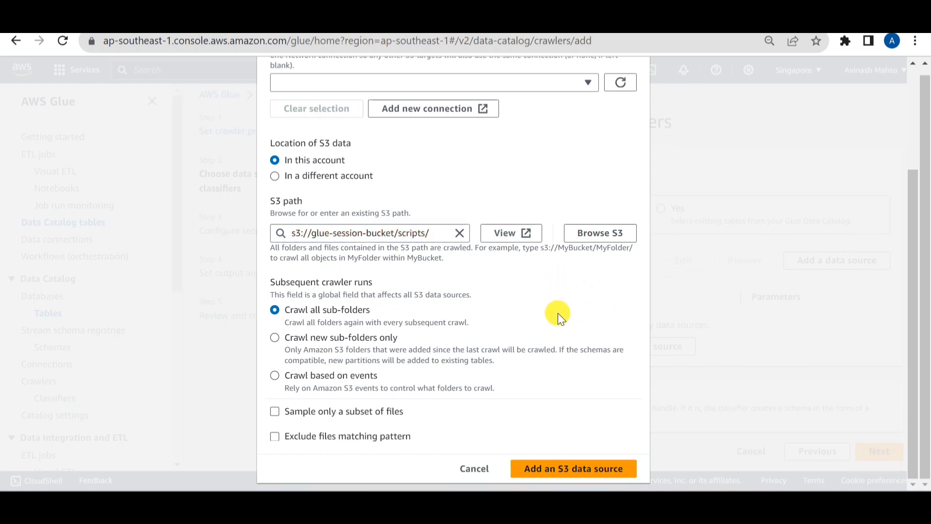
{"action": "left_click", "coordinate": [564, 470]}
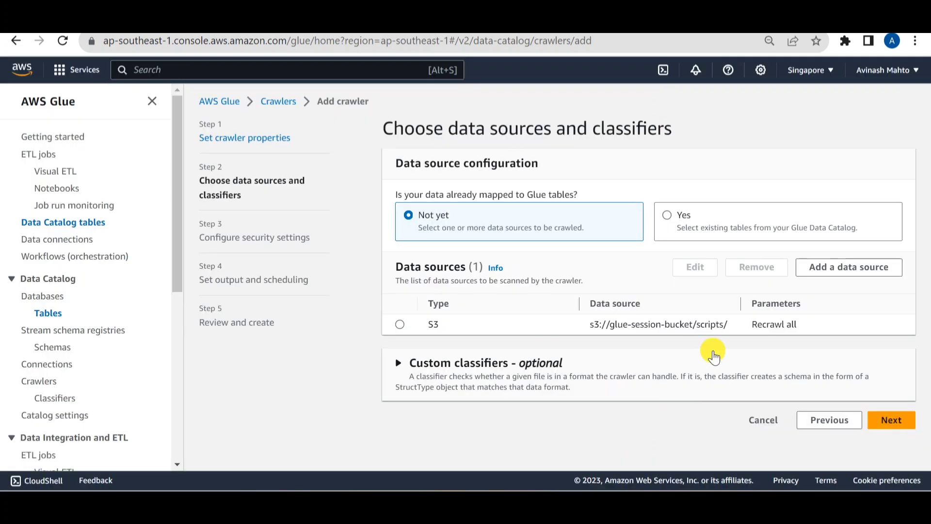
Continue to the crawler's security settings, assign the existing IAM role demo-glue-role and proceed to the output settings.
{"action": "left_click", "coordinate": [891, 420]}
{"action": "scroll", "coordinate": [671, 300], "scroll_direction": "down", "scroll_amount": 1}
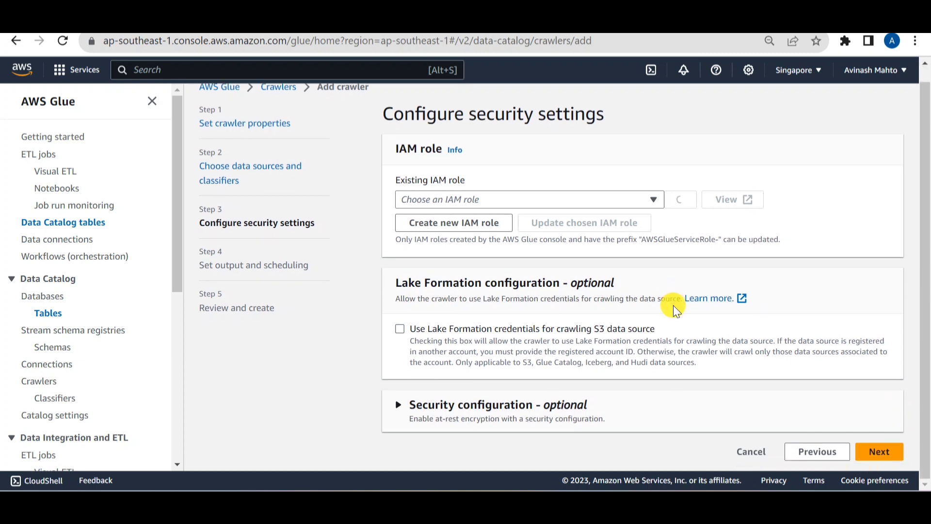
{"action": "left_click", "coordinate": [422, 200]}
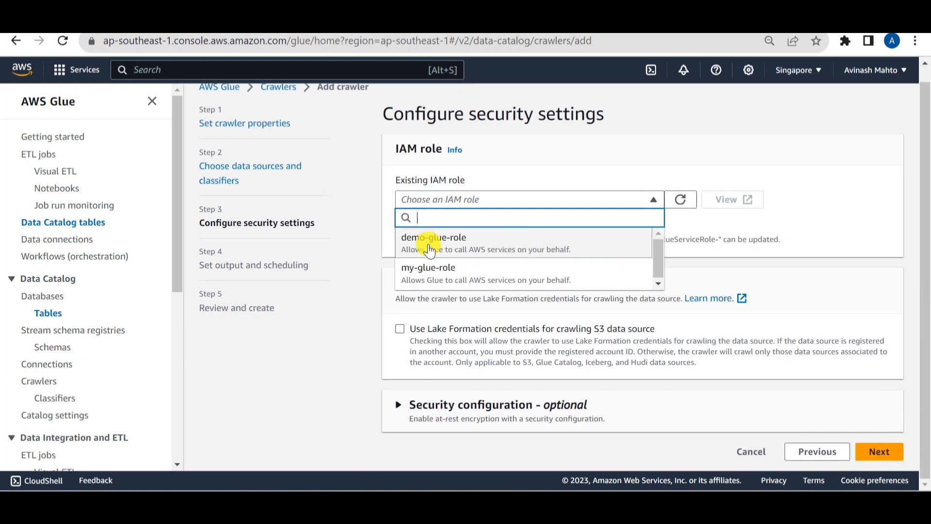
{"action": "left_click", "coordinate": [533, 237]}
{"action": "left_click", "coordinate": [882, 453]}
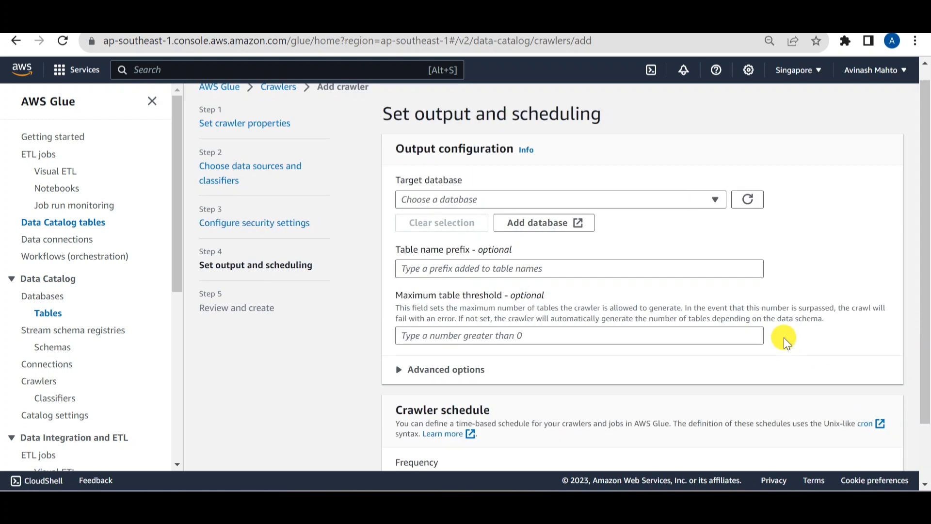
Set the crawler's target database to mysql, keep the on-demand schedule and create the crawler.
{"action": "left_click", "coordinate": [474, 196]}
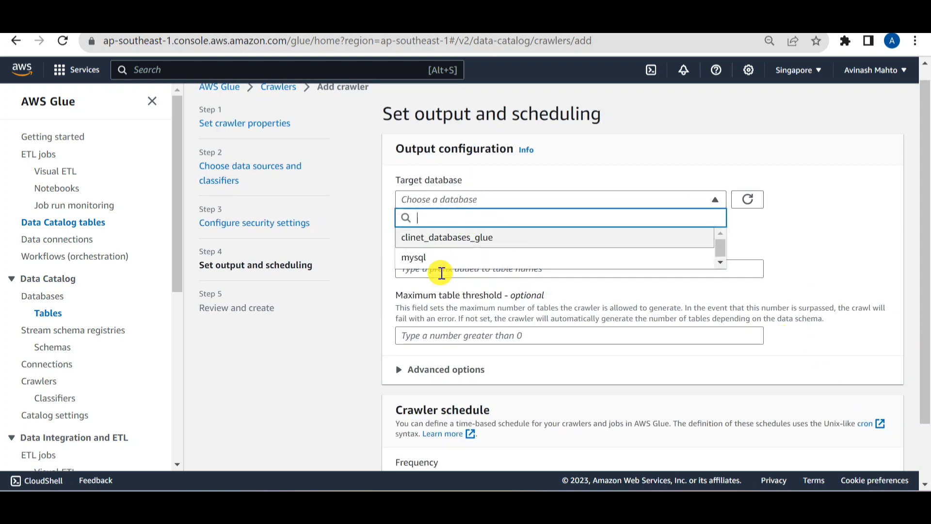
{"action": "left_click", "coordinate": [417, 257]}
{"action": "scroll", "coordinate": [791, 272], "scroll_direction": "down", "scroll_amount": 2}
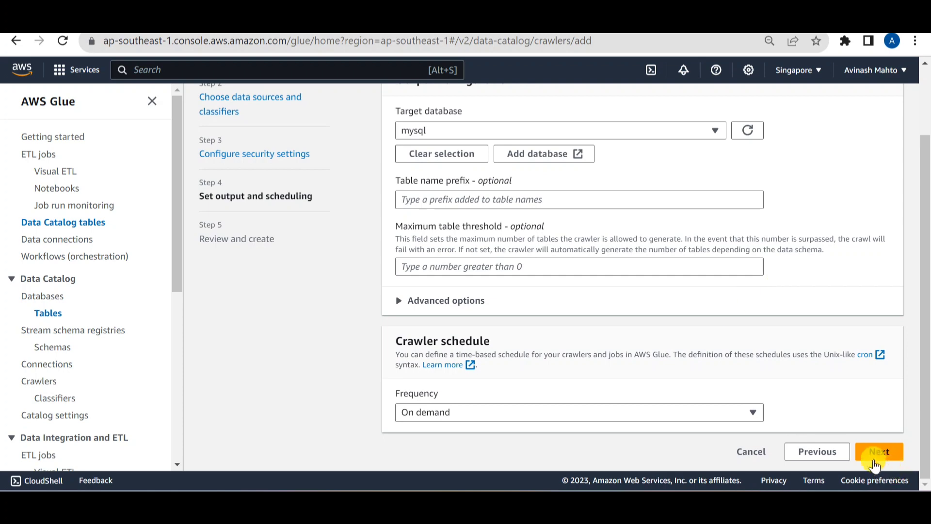
{"action": "left_click", "coordinate": [875, 454]}
{"action": "scroll", "coordinate": [843, 419], "scroll_direction": "down", "scroll_amount": 3}
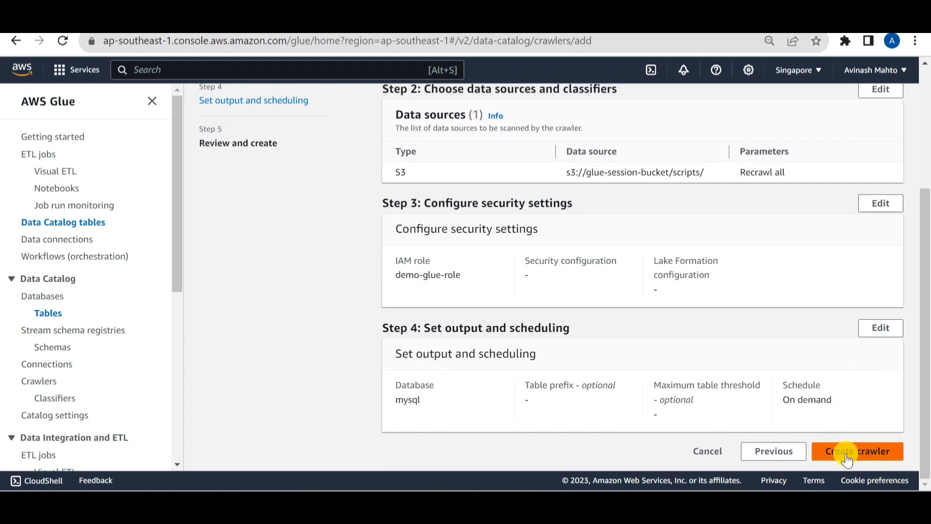
{"action": "left_click", "coordinate": [846, 451]}
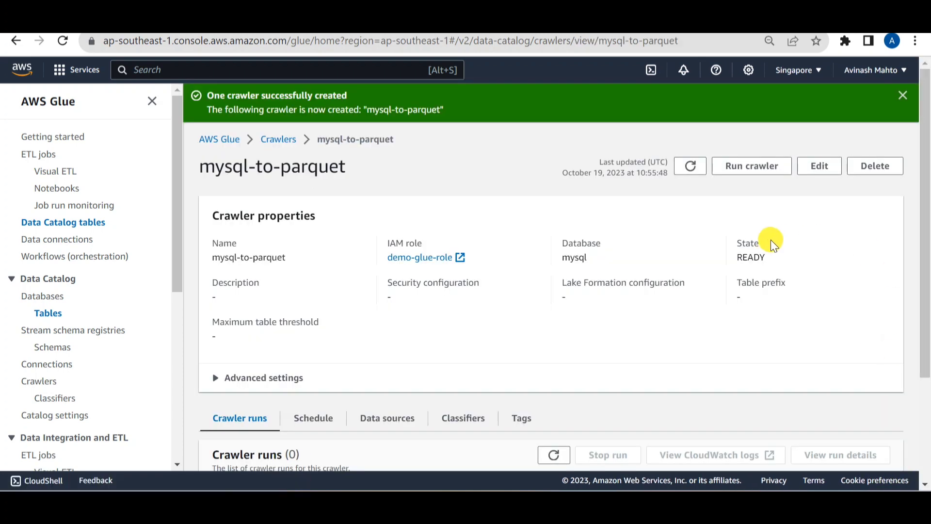
Run the mysql-to-parquet crawler and check its run's duration, status and table changes.
{"action": "left_click", "coordinate": [754, 168]}
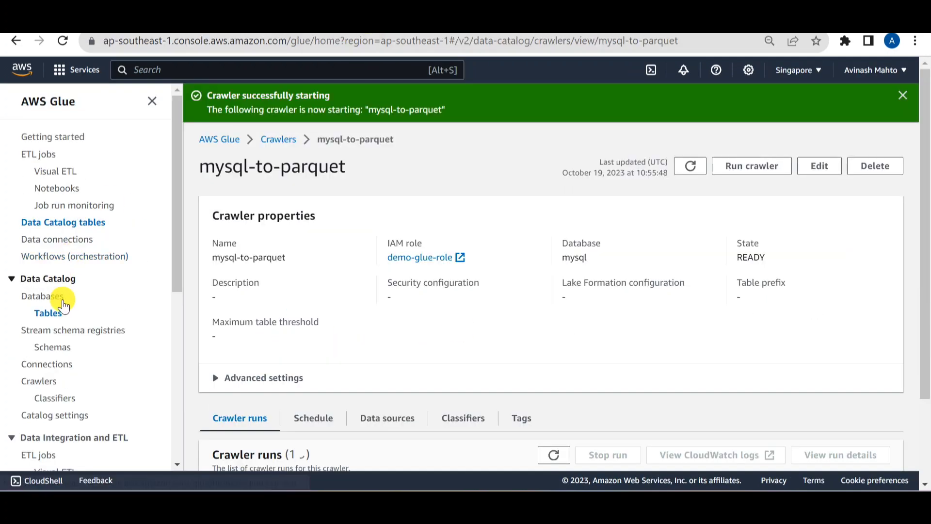
{"action": "left_click", "coordinate": [50, 315]}
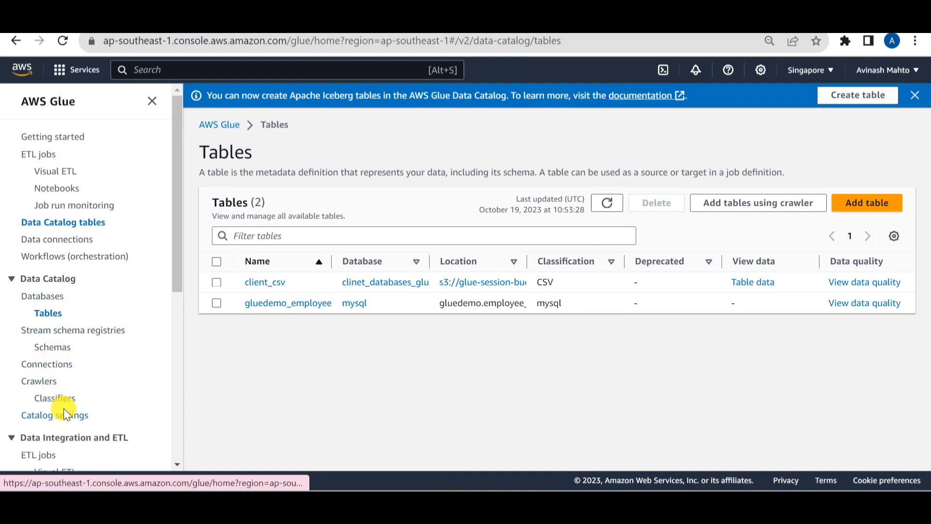
{"action": "left_click", "coordinate": [43, 388]}
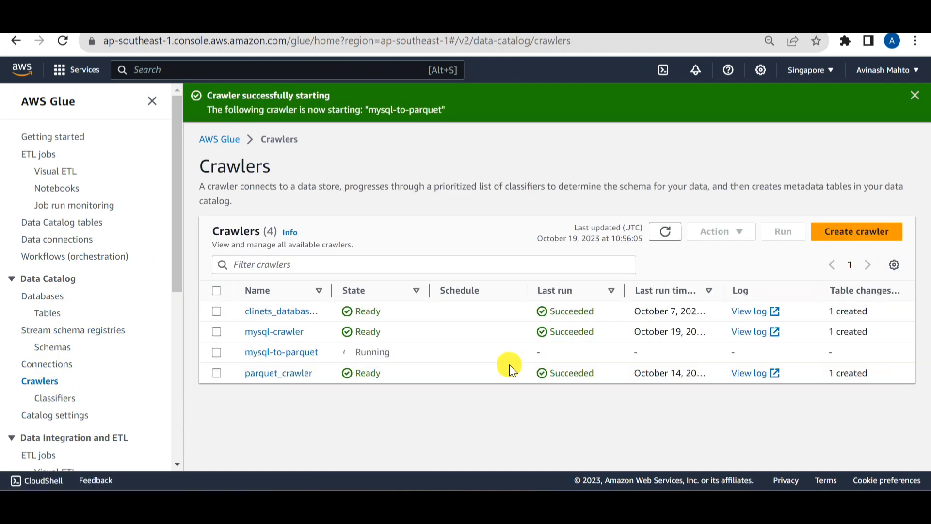
{"action": "left_click", "coordinate": [262, 354]}
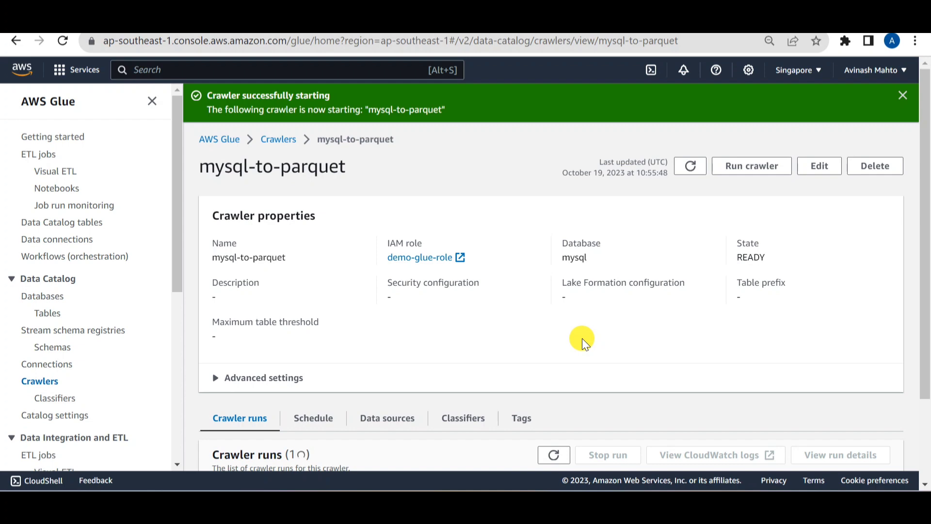
{"action": "scroll", "coordinate": [572, 378], "scroll_direction": "down", "scroll_amount": 2}
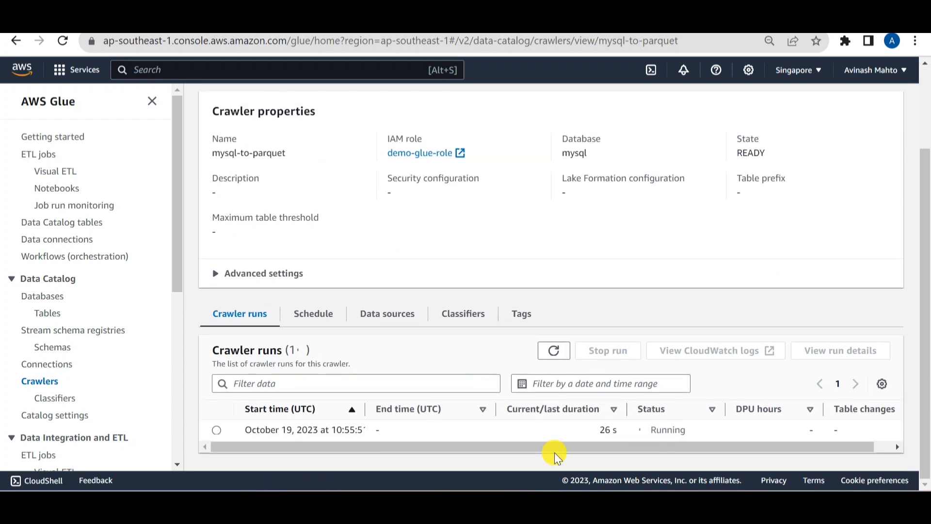
{"action": "triple_click", "coordinate": [603, 430]}
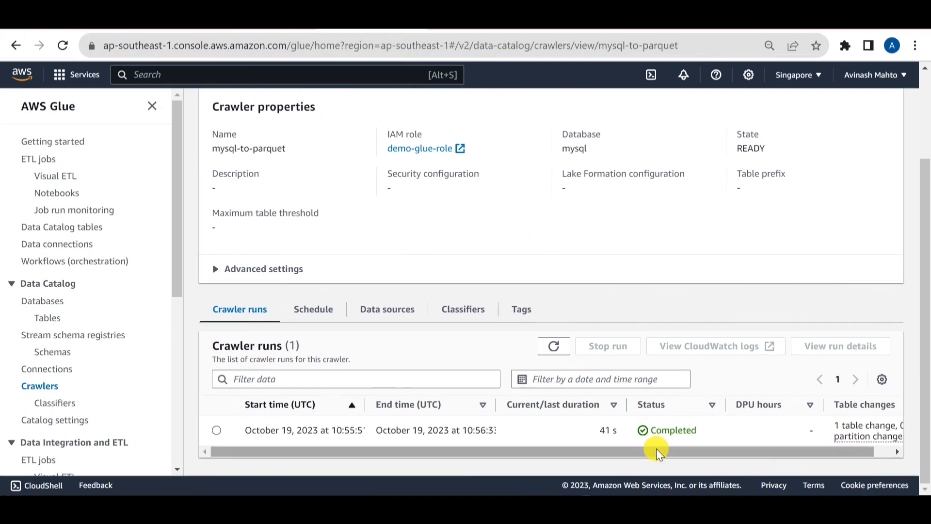
{"action": "double_click", "coordinate": [604, 430]}
{"action": "left_click_drag", "start_coordinate": [620, 430], "coordinate": [707, 426]}
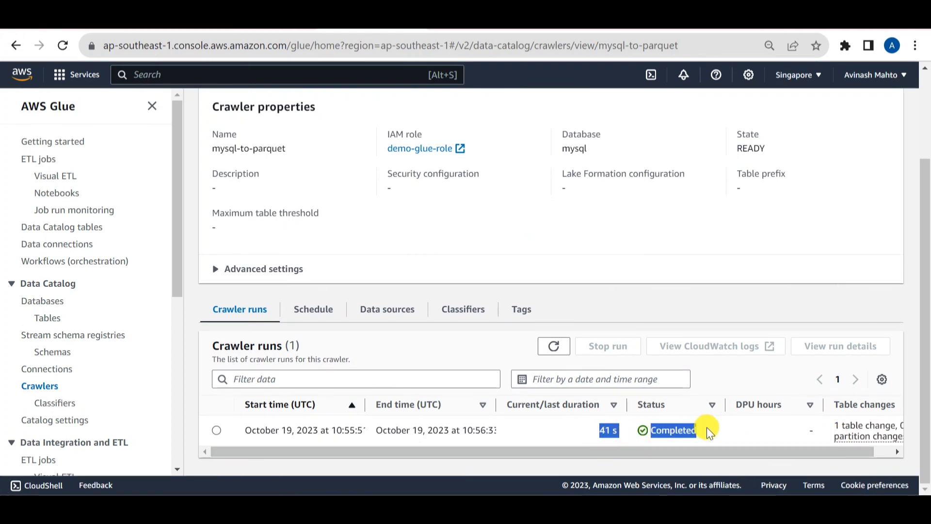
{"action": "left_click_drag", "start_coordinate": [808, 452], "coordinate": [846, 451]}
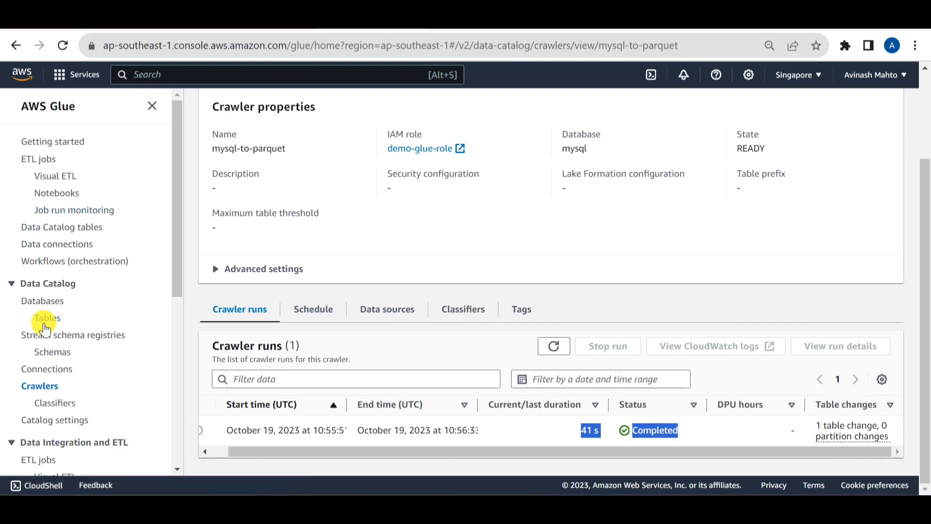
Refresh the Data Catalog tables list and compare the classifications of the gluedemo_employee and scripts tables.
{"action": "left_click", "coordinate": [45, 317]}
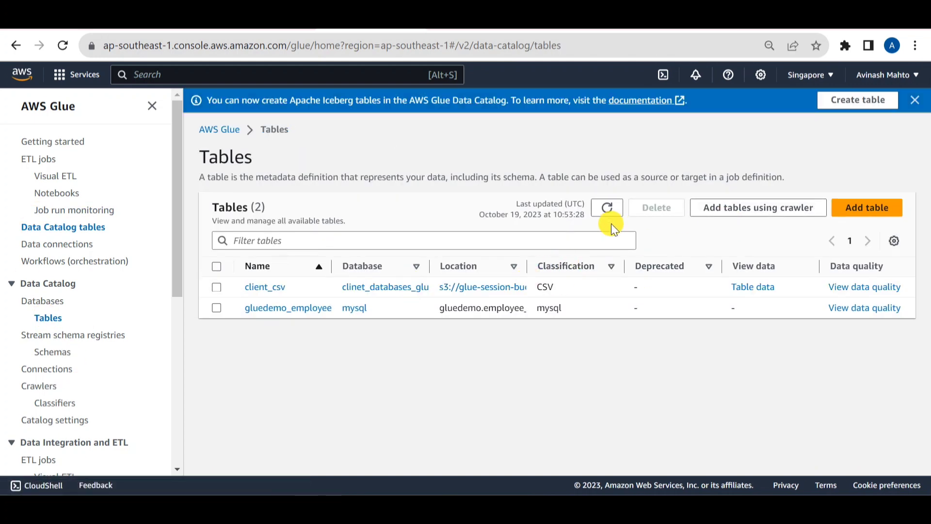
{"action": "left_click", "coordinate": [606, 208]}
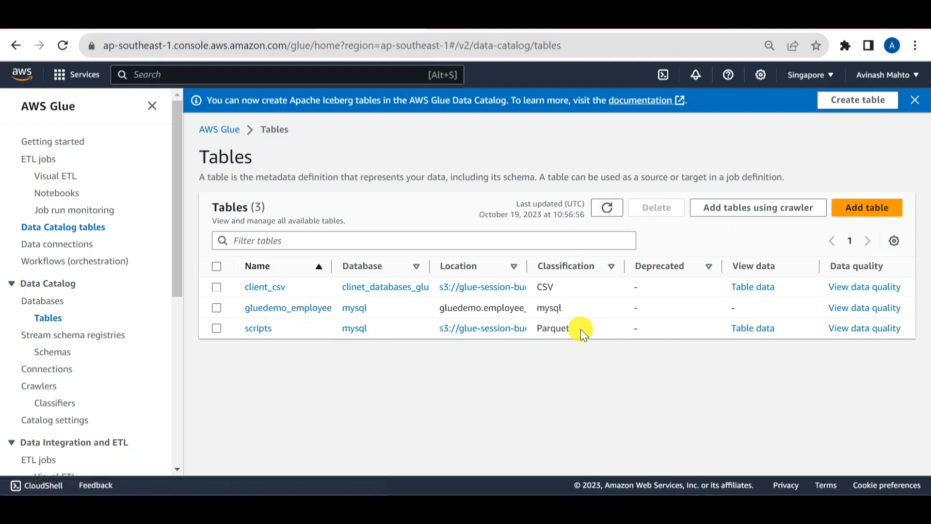
{"action": "left_click_drag", "start_coordinate": [584, 335], "coordinate": [537, 313]}
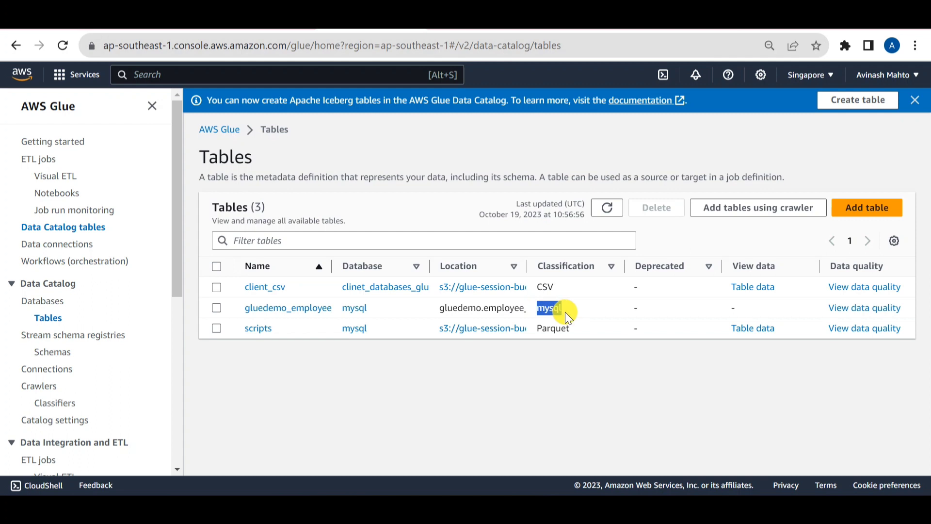
{"action": "left_click", "coordinate": [576, 352]}
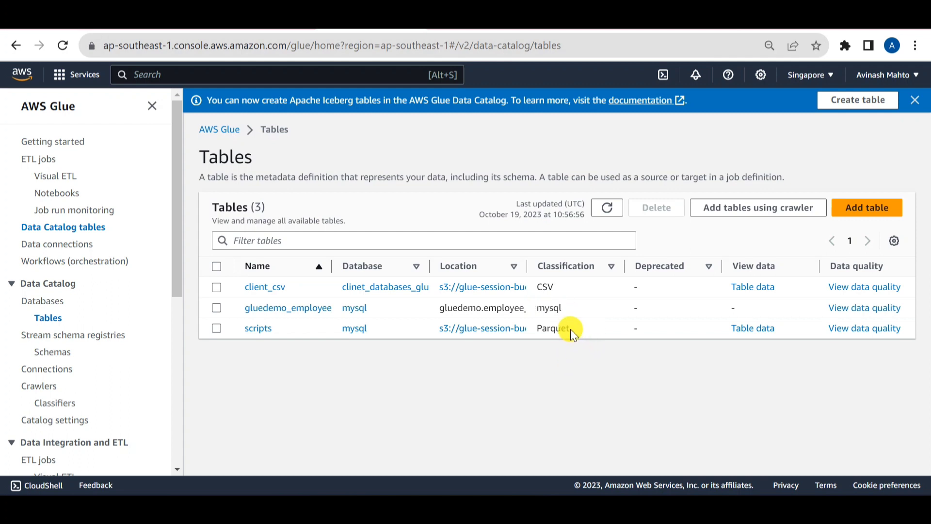
{"action": "left_click_drag", "start_coordinate": [572, 334], "coordinate": [536, 333]}
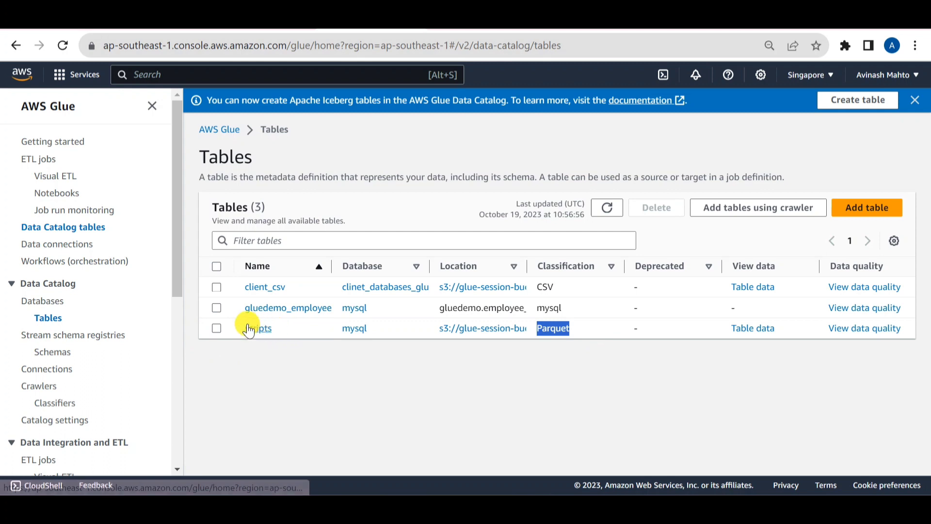
Search the console for athena, switch to the Athena query editor and select the mysql database.
{"action": "left_click", "coordinate": [157, 76]}
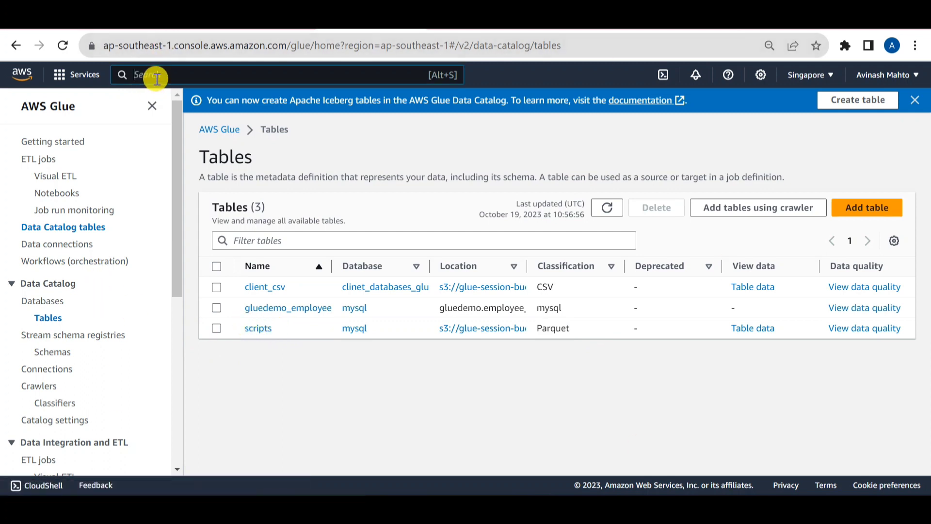
{"action": "type", "text": "athena"}
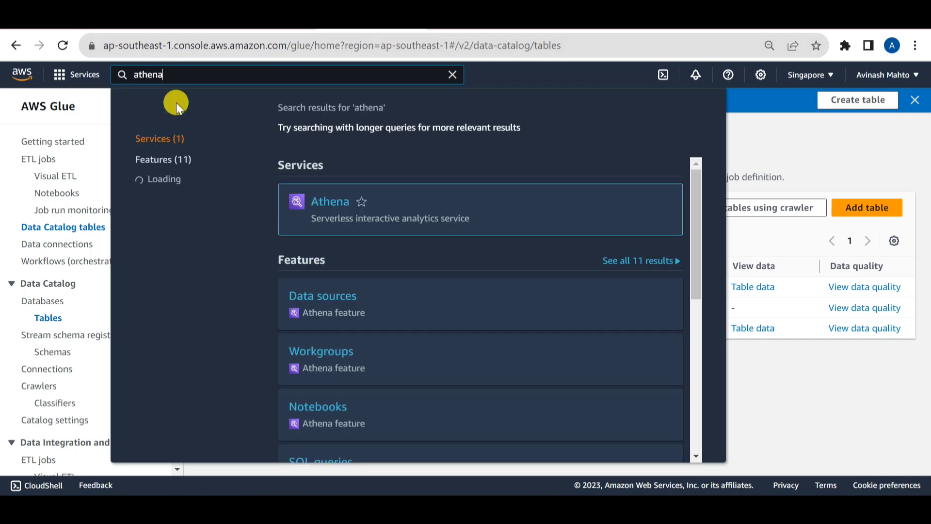
{"action": "right_click", "coordinate": [356, 203]}
{"action": "key", "text": "Escape"}
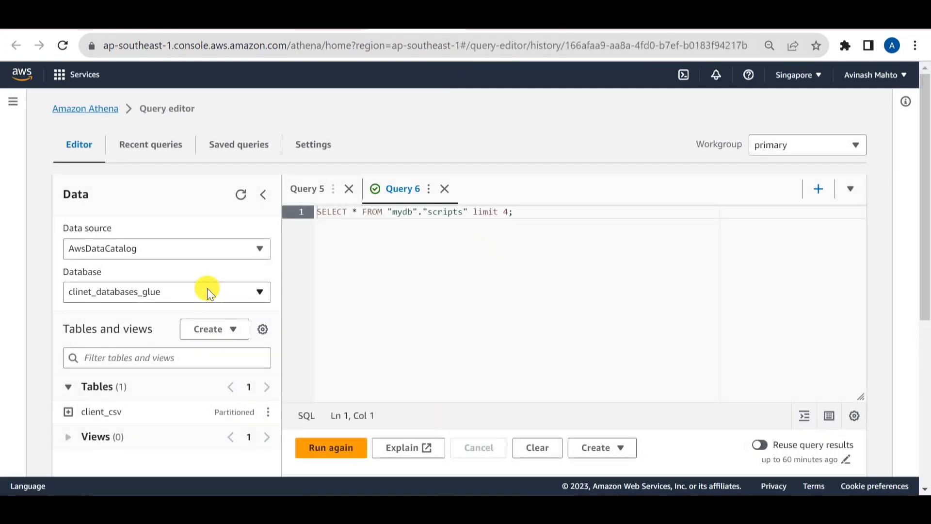
{"action": "left_click", "coordinate": [201, 293]}
{"action": "left_click", "coordinate": [80, 354]}
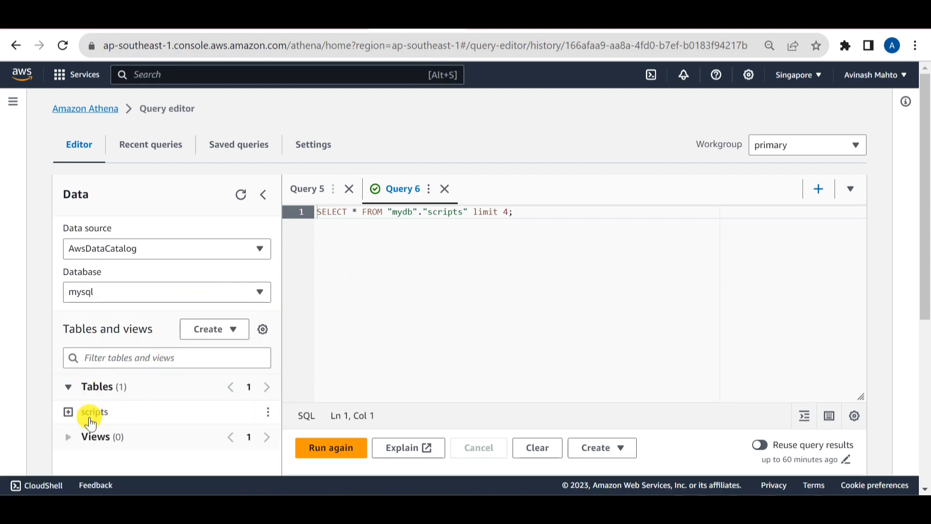
Preview the scripts table of the mysql database with a new query.
{"action": "scroll", "coordinate": [96, 420], "scroll_direction": "down", "scroll_amount": 3}
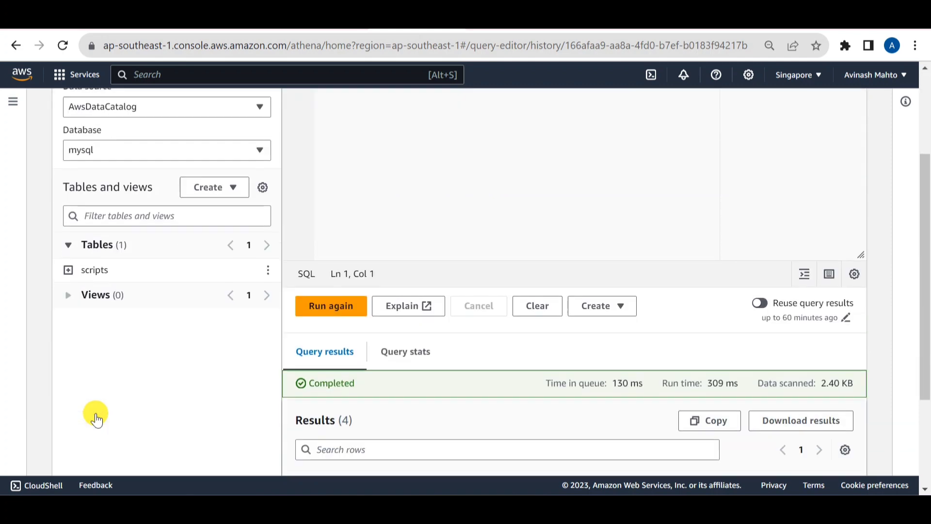
{"action": "left_click", "coordinate": [267, 275]}
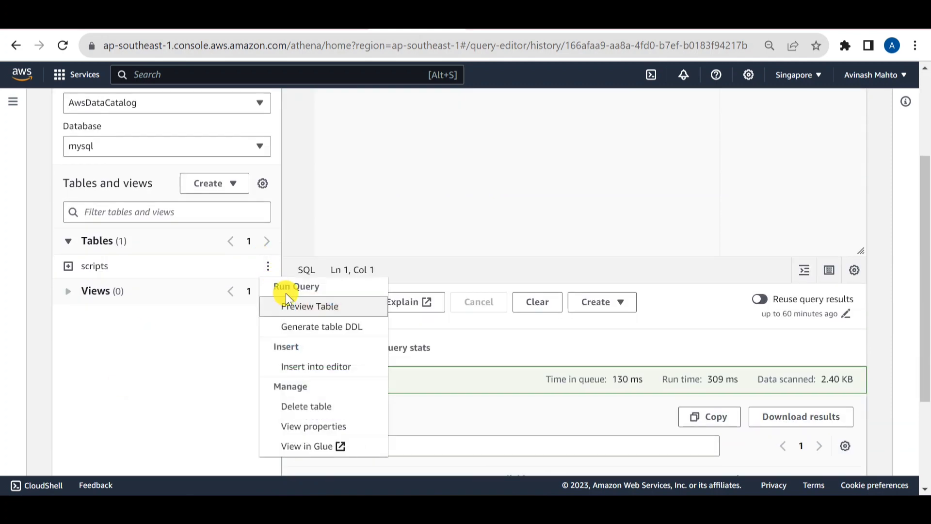
{"action": "left_click", "coordinate": [297, 246]}
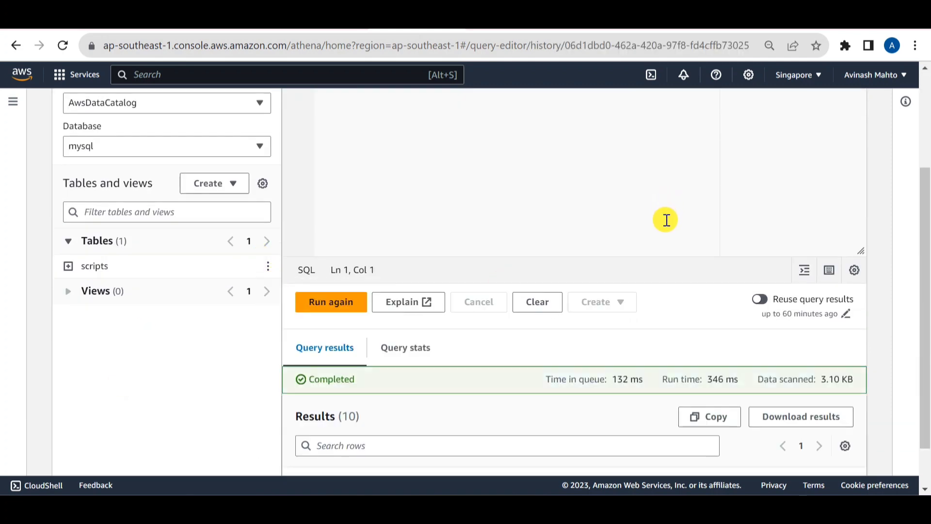
Set the scripts preview query's row limit to 4, run it and look over the results.
{"action": "scroll", "coordinate": [668, 214], "scroll_direction": "up", "scroll_amount": 3}
{"action": "left_click", "coordinate": [520, 214]}
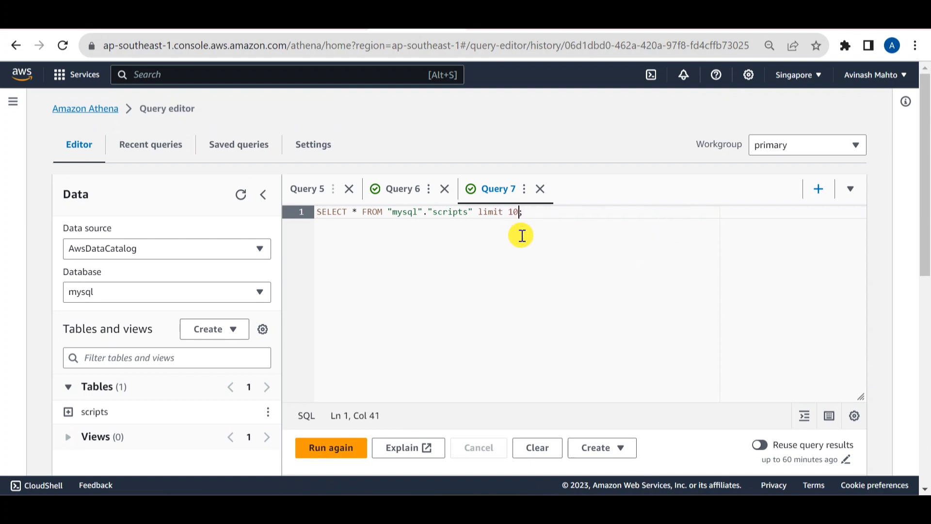
{"action": "key", "text": "BackSpace"}
{"action": "type", "text": "4"}
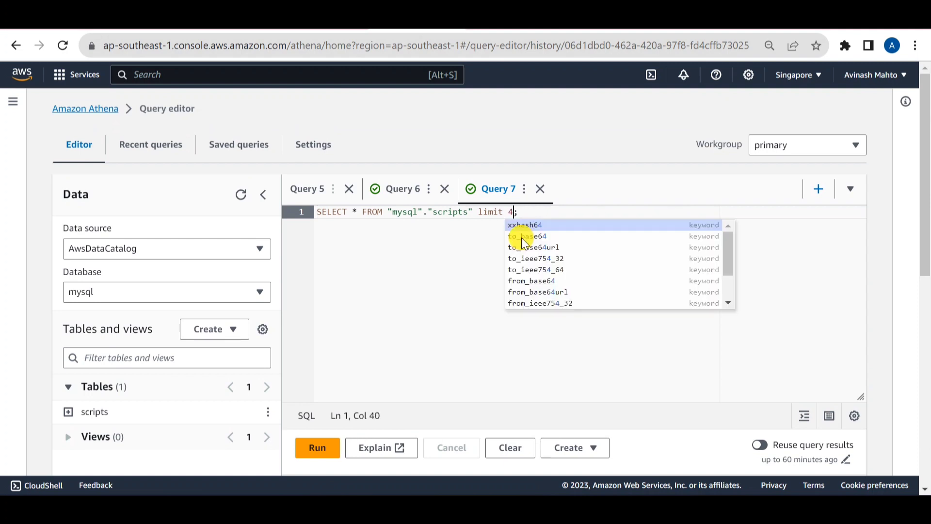
{"action": "key", "text": "Right"}
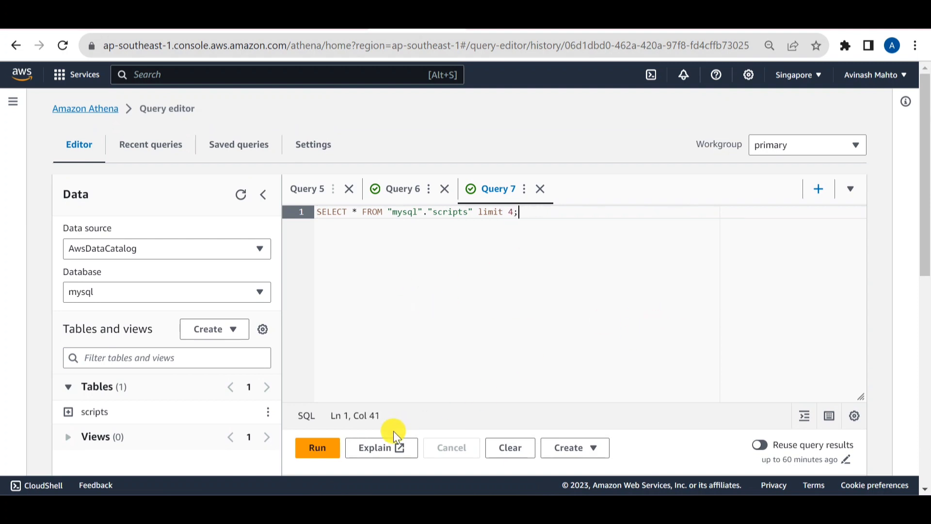
{"action": "left_click", "coordinate": [317, 448]}
{"action": "scroll", "coordinate": [730, 318], "scroll_direction": "down", "scroll_amount": 6}
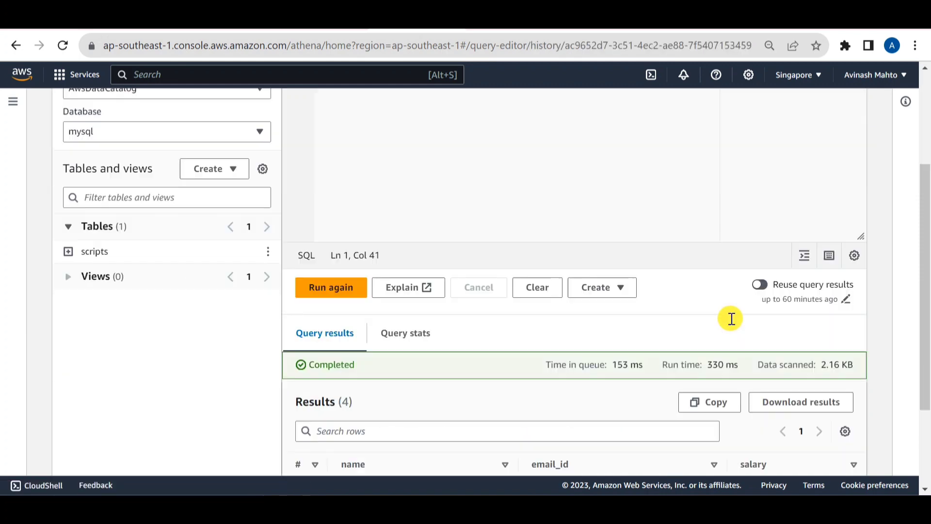
{"action": "scroll", "coordinate": [732, 328], "scroll_direction": "up", "scroll_amount": 6}
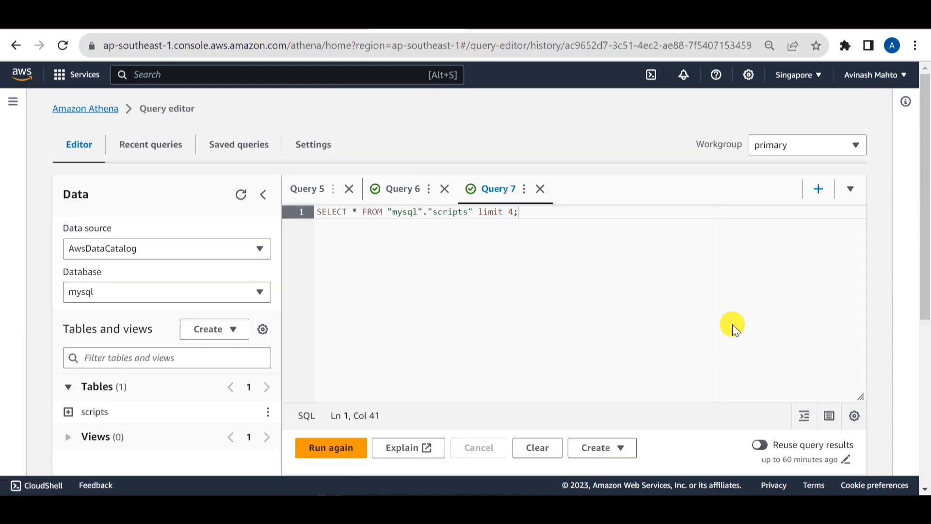
Close the open tabs for Query 5, Query 6 and Query 7, leaving one new blank query in the Athena editor.
{"action": "left_click", "coordinate": [350, 191]}
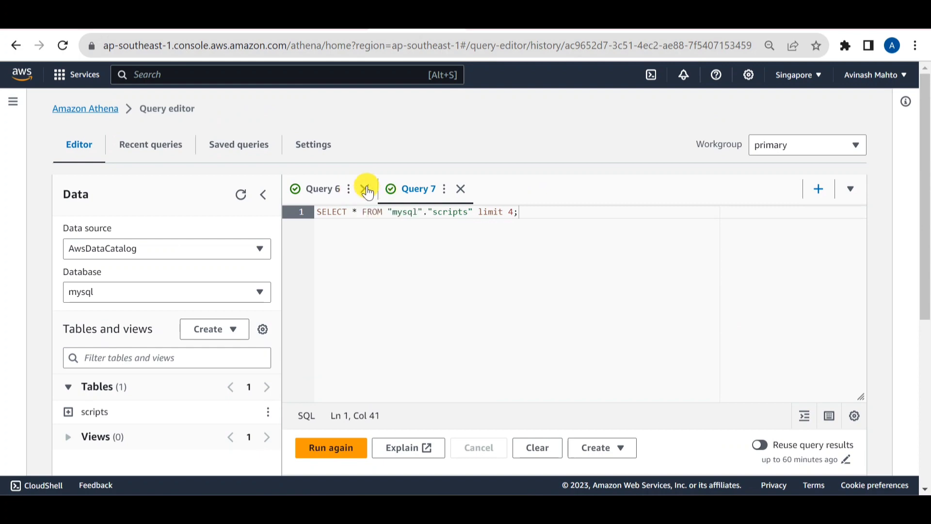
{"action": "left_click", "coordinate": [365, 188]}
{"action": "left_click", "coordinate": [603, 326]}
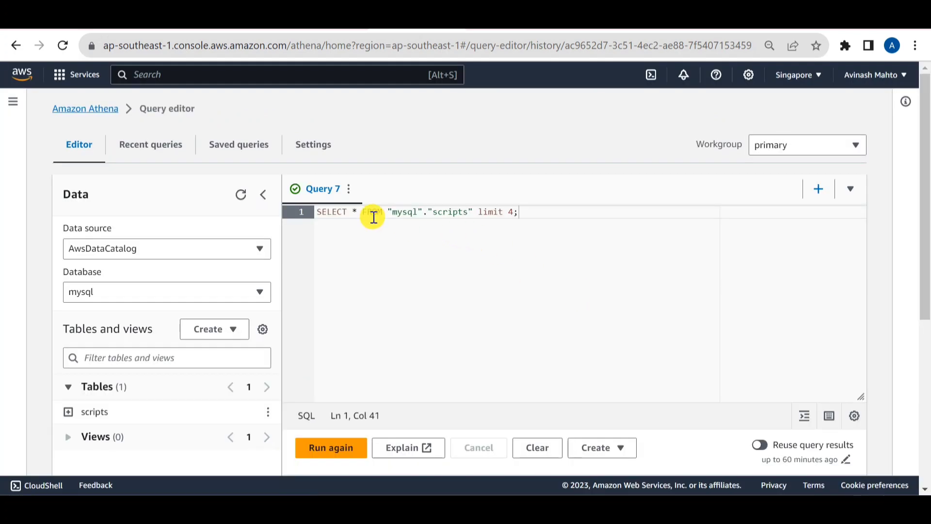
{"action": "left_click", "coordinate": [820, 189]}
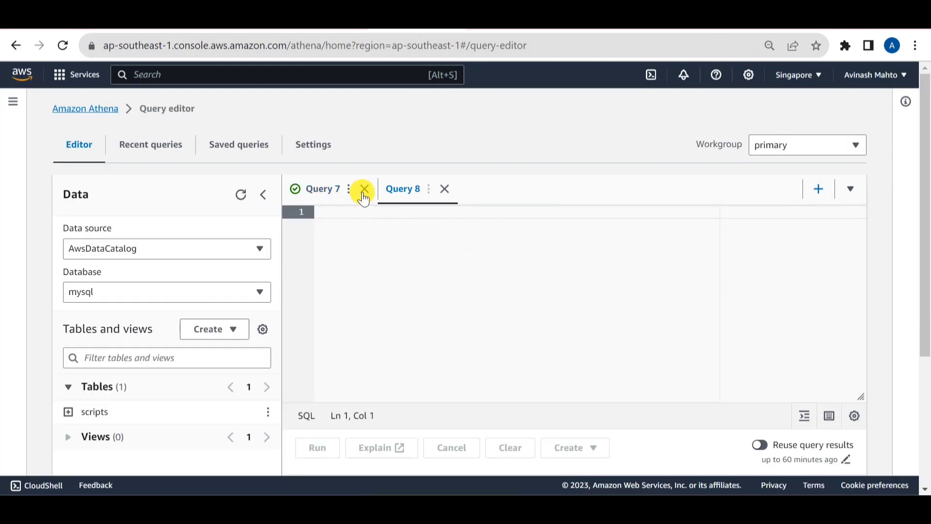
{"action": "left_click", "coordinate": [364, 189]}
{"action": "left_click", "coordinate": [601, 327]}
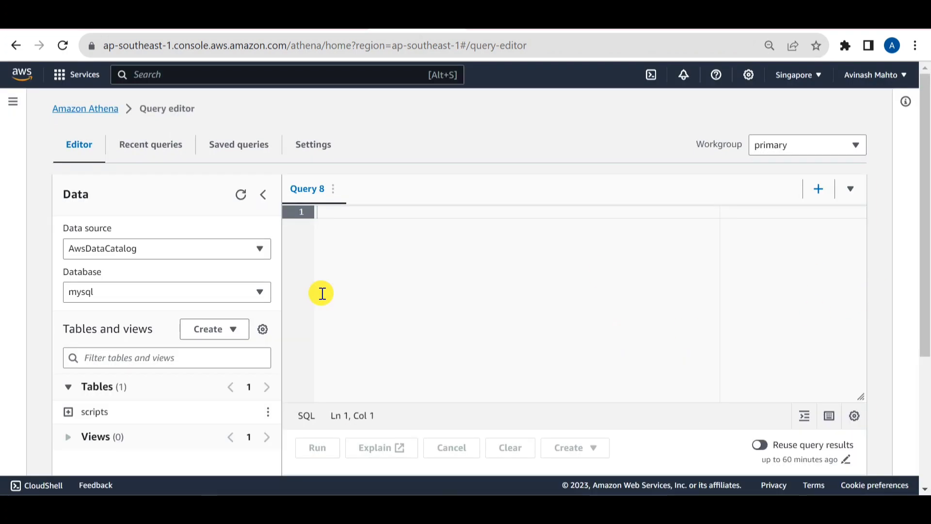
Preview the scripts table of the mysql database again in a new query.
{"action": "scroll", "coordinate": [155, 395], "scroll_direction": "down", "scroll_amount": 2}
{"action": "left_click", "coordinate": [269, 339]}
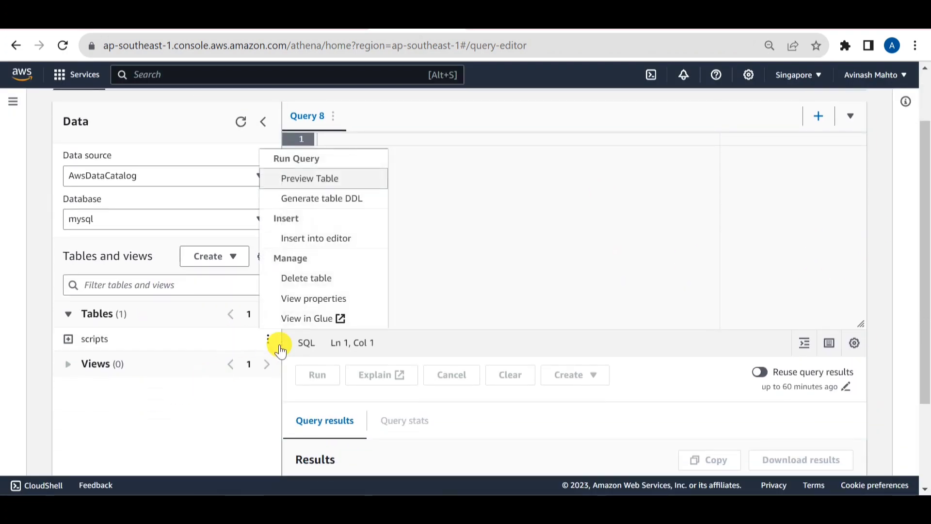
{"action": "left_click", "coordinate": [304, 186]}
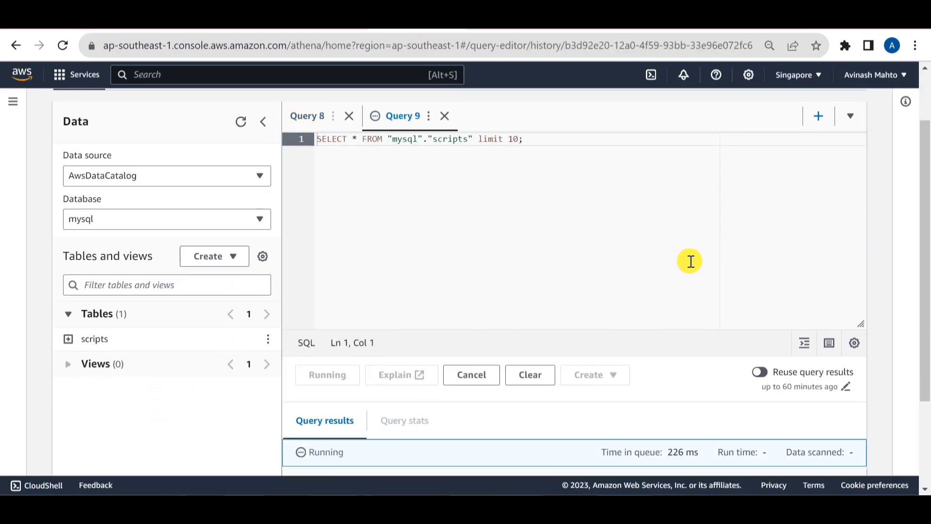
{"action": "scroll", "coordinate": [688, 266], "scroll_direction": "down", "scroll_amount": 3}
{"action": "scroll", "coordinate": [691, 268], "scroll_direction": "up", "scroll_amount": 3}
{"action": "scroll", "coordinate": [689, 267], "scroll_direction": "up", "scroll_amount": 1}
Change the new preview query's row limit to 4, run it and review the returned rows.
{"action": "left_click", "coordinate": [519, 212]}
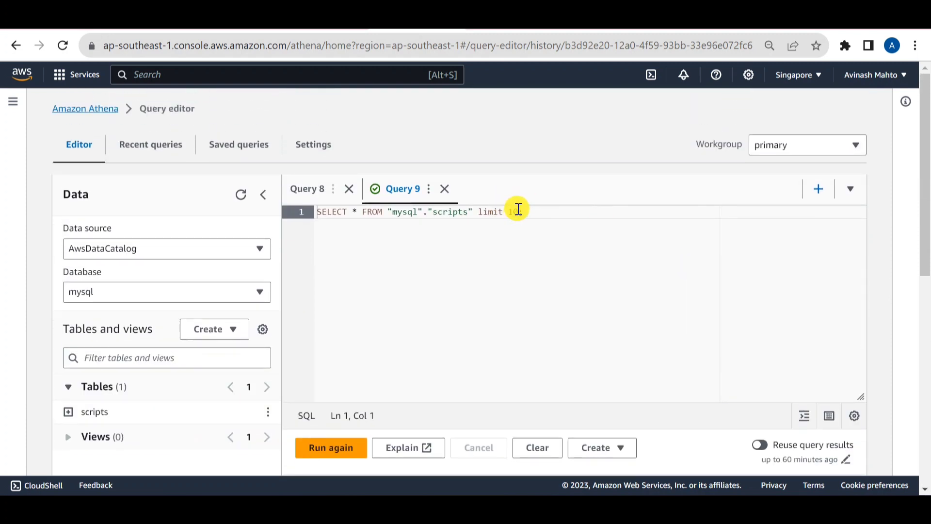
{"action": "key", "text": "BackSpace"}
{"action": "type", "text": "4;"}
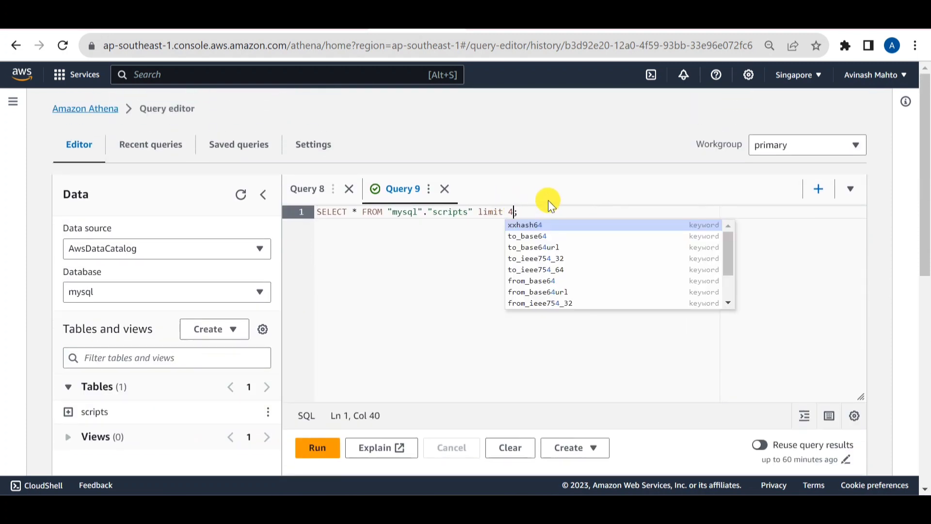
{"action": "left_click", "coordinate": [313, 447]}
{"action": "scroll", "coordinate": [624, 387], "scroll_direction": "down", "scroll_amount": 6}
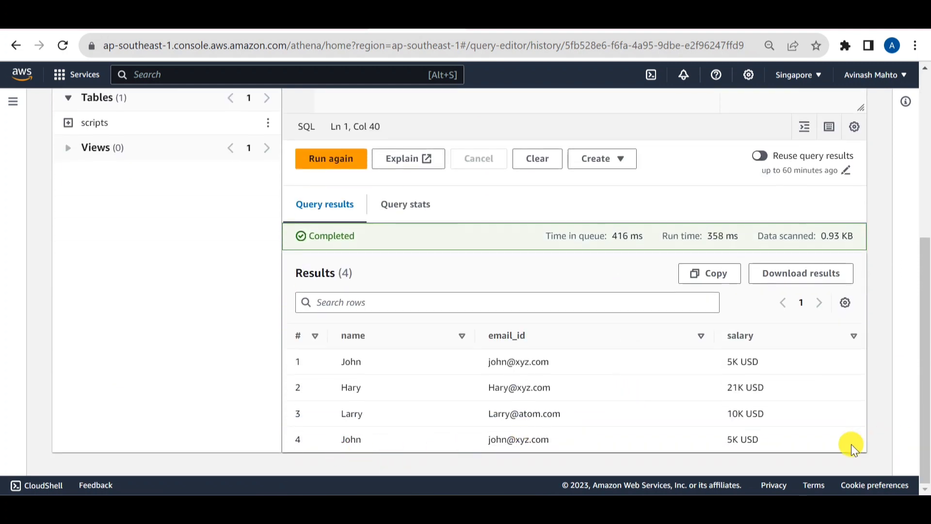
{"action": "left_click_drag", "start_coordinate": [776, 438], "coordinate": [741, 388]}
{"action": "left_click", "coordinate": [810, 366]}
Switch to the EC2 MySQL terminal, run "select * from employee_name;" and review the source rows.
{"action": "left_click", "coordinate": [436, 21]}
{"action": "left_click", "coordinate": [305, 309]}
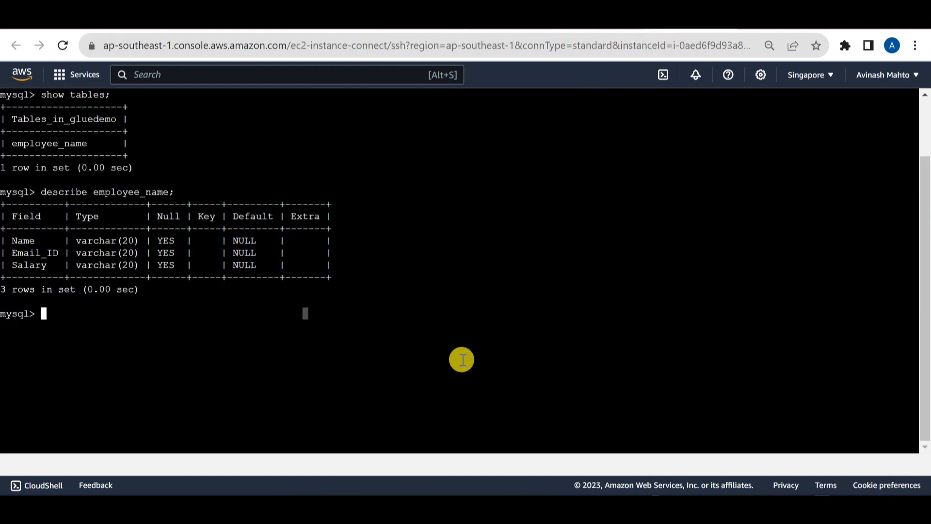
{"action": "type", "text": "select *"}
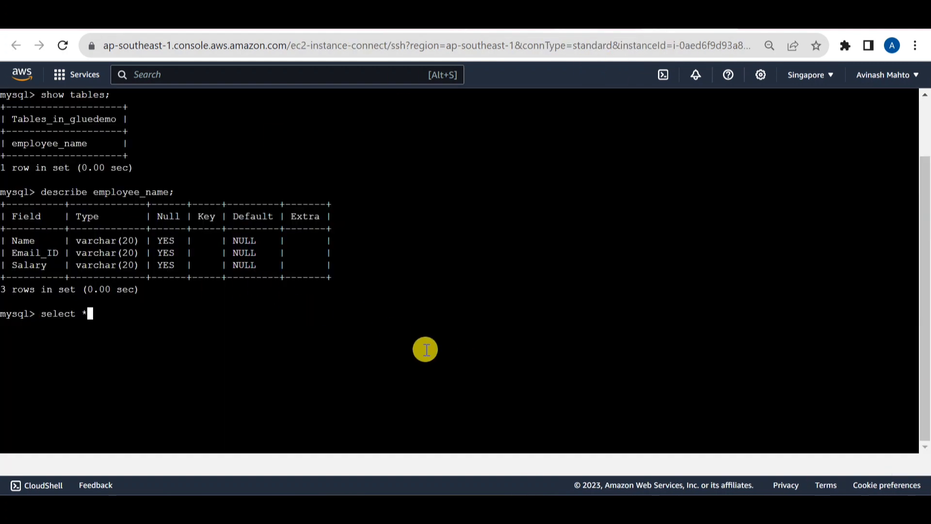
{"action": "type", "text": " from employee_name;"}
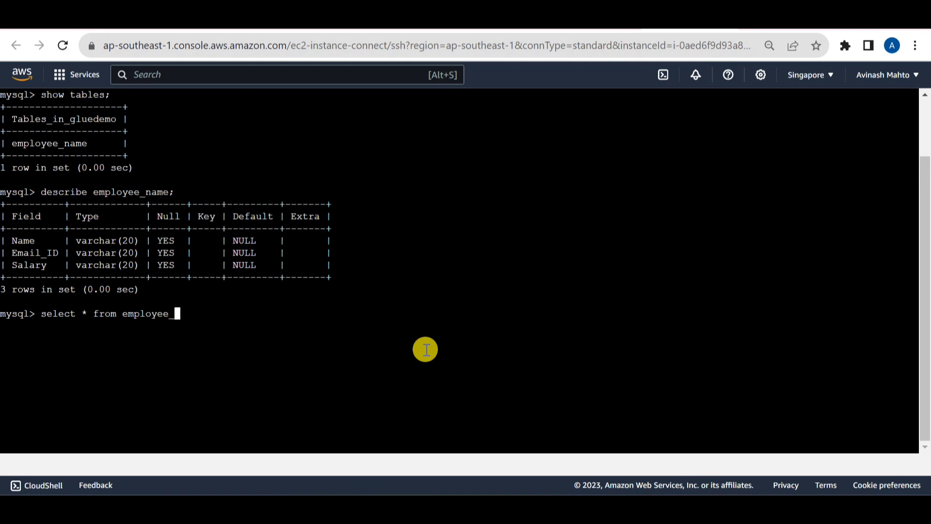
{"action": "key", "text": "Return"}
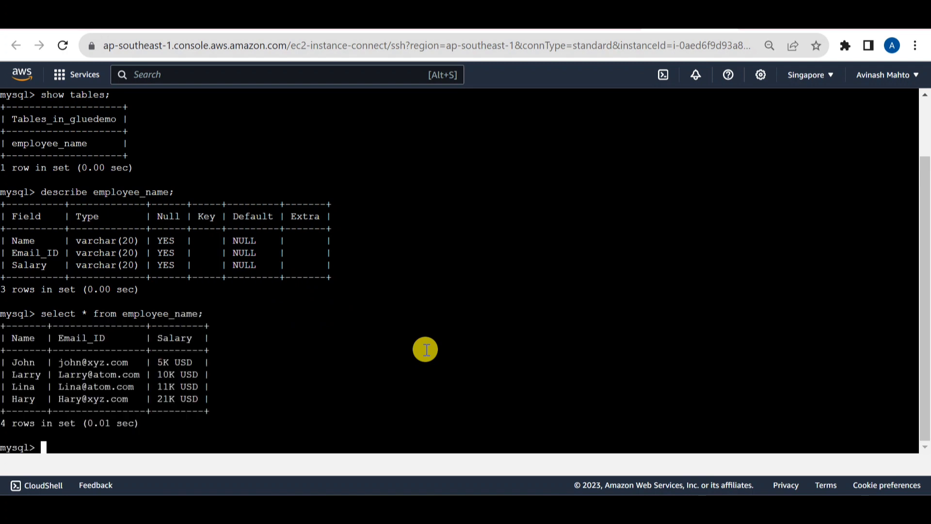
{"action": "left_click_drag", "start_coordinate": [201, 399], "coordinate": [18, 364]}
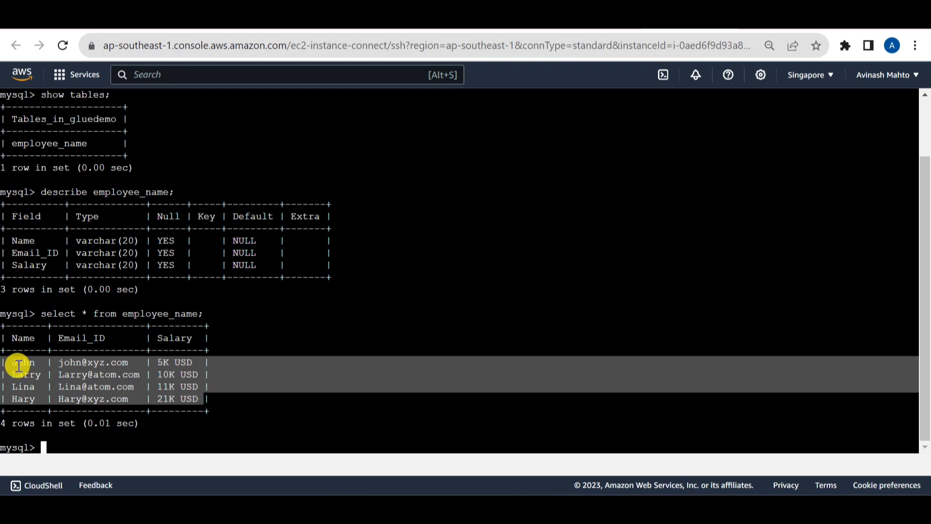
{"action": "left_click", "coordinate": [261, 415]}
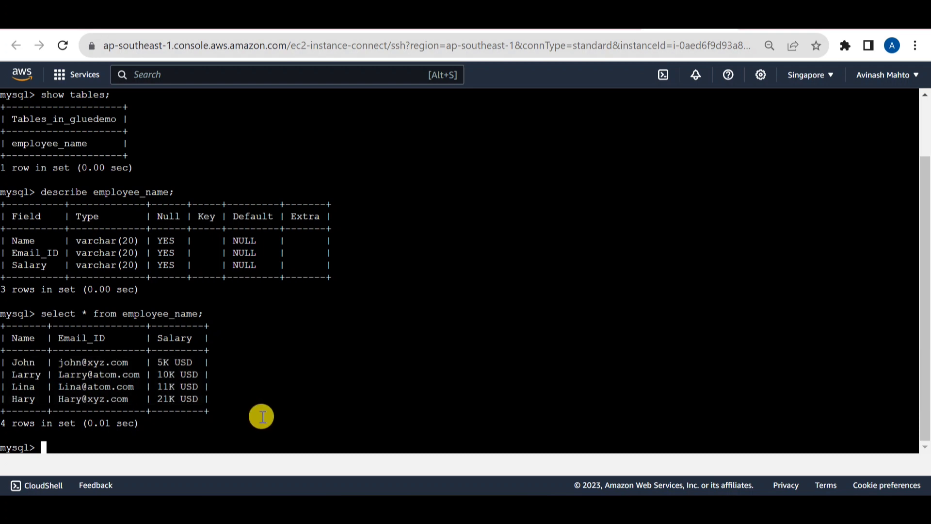
Clear the MySQL terminal screen and rerun the select query on employee_name.
{"action": "key", "text": "ctrl+l"}
{"action": "key", "text": "Up"}
{"action": "key", "text": "Return"}
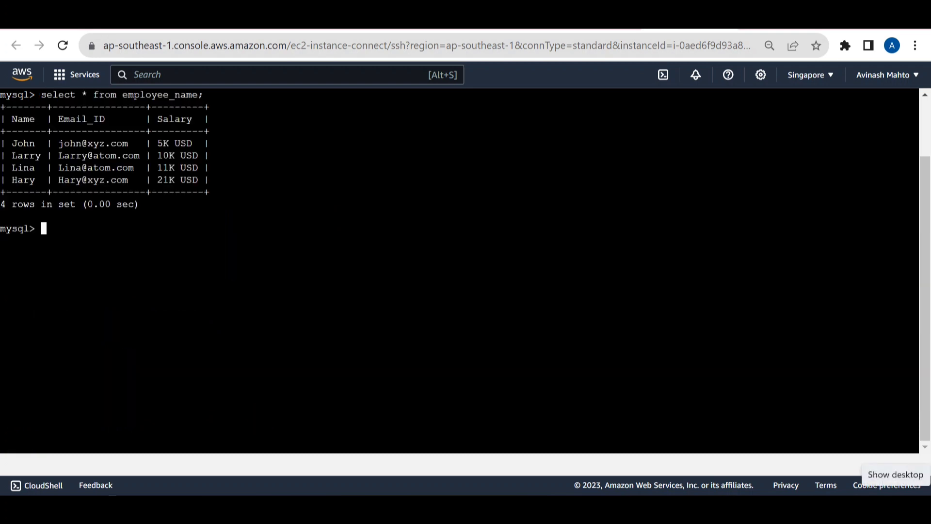
Compare the employee_name rows in the MySQL terminal with the scripts query results in Athena.
{"action": "left_click_drag", "start_coordinate": [8, 133], "coordinate": [94, 161]}
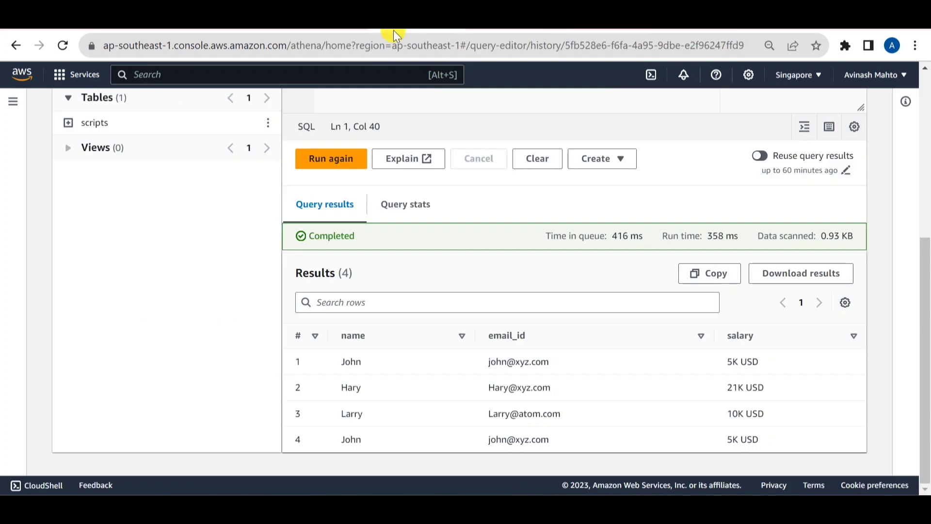
{"action": "left_click_drag", "start_coordinate": [781, 445], "coordinate": [342, 369]}
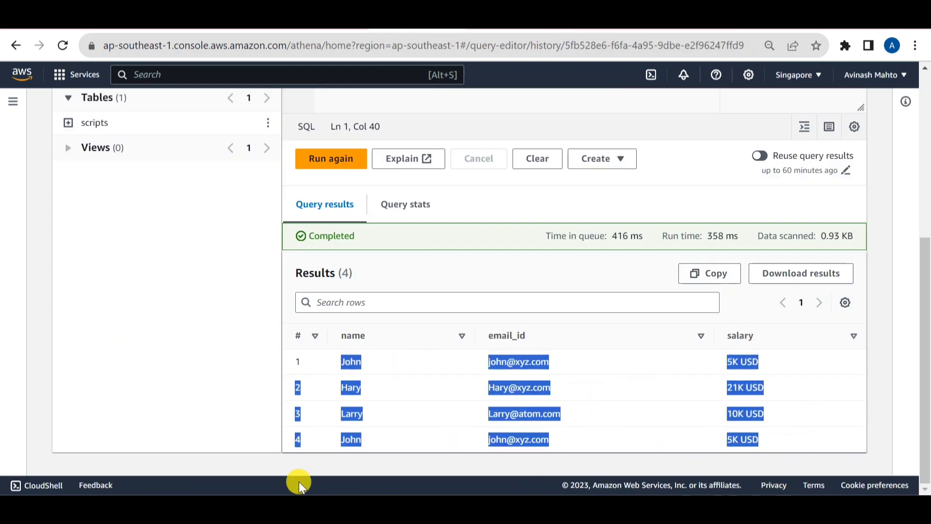
{"action": "left_click", "coordinate": [191, 324]}
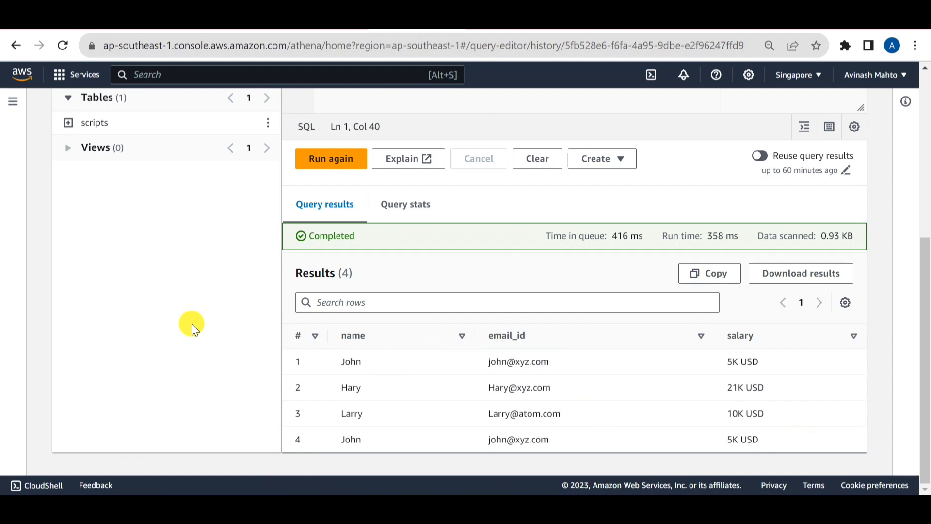